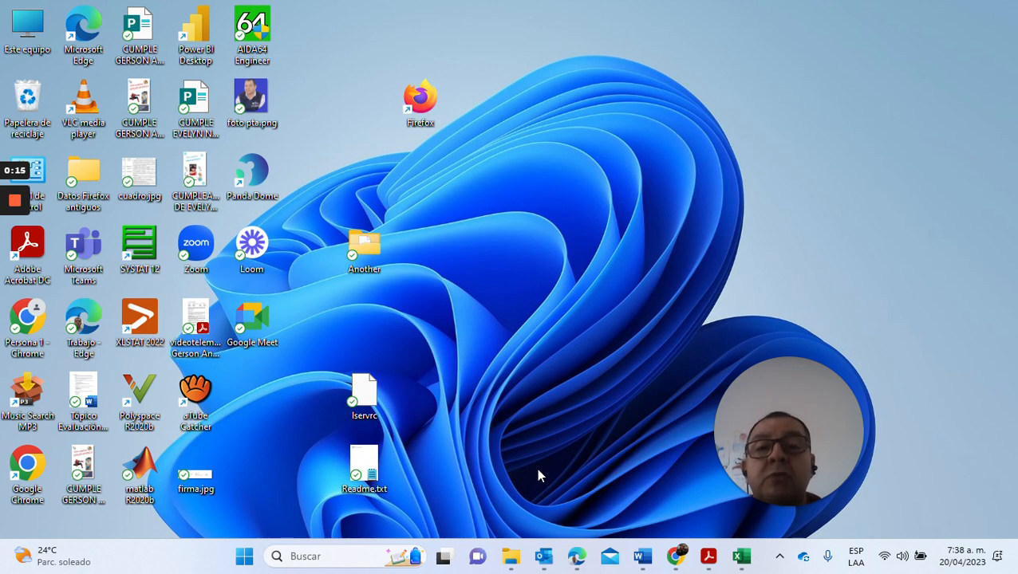
Switch to the Excel workbook and clear the n and x mayor results in cells B8 and B9.
{"action": "left_click", "coordinate": [742, 558]}
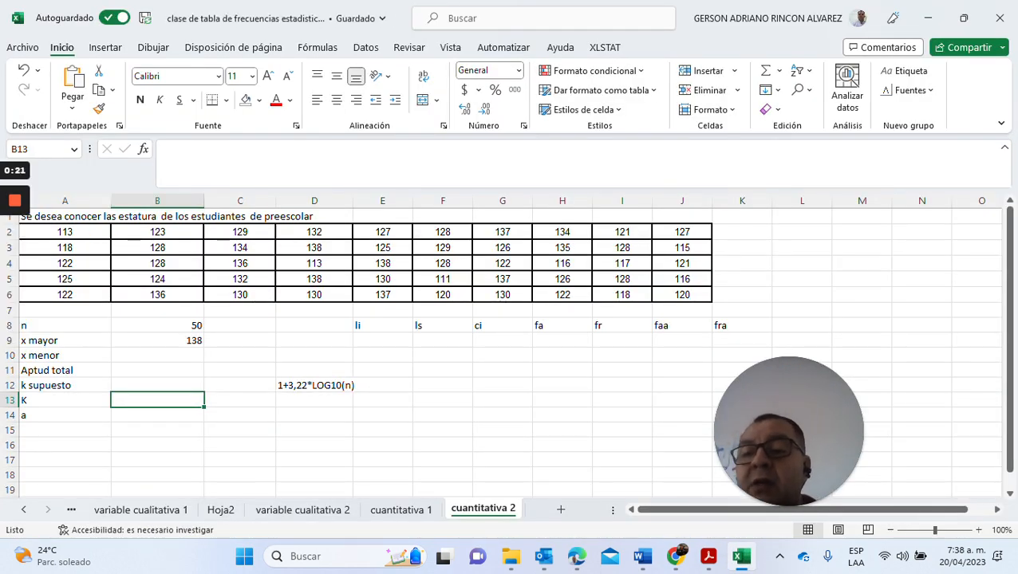
{"action": "left_click", "coordinate": [65, 217]}
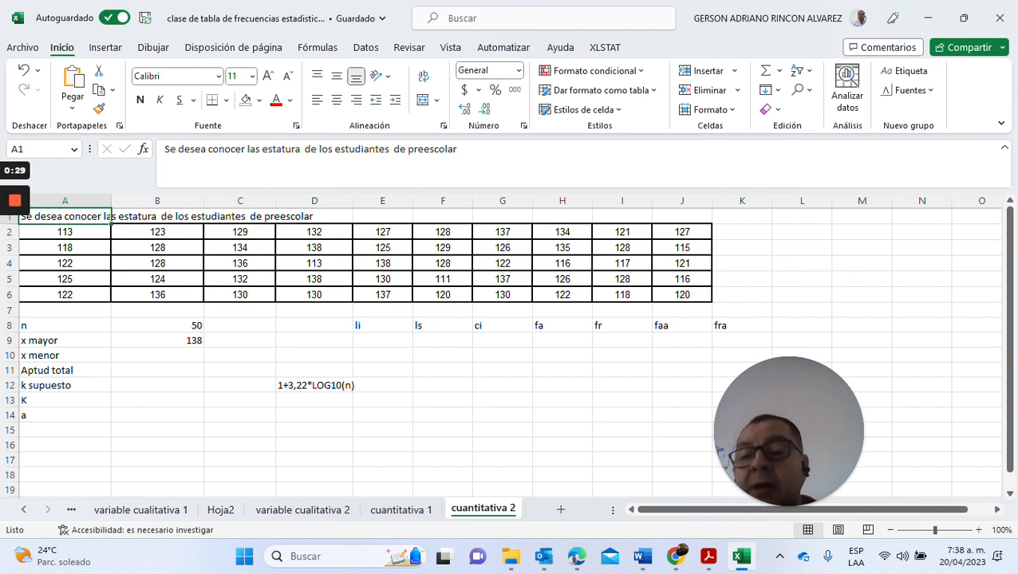
{"action": "left_click", "coordinate": [64, 232]}
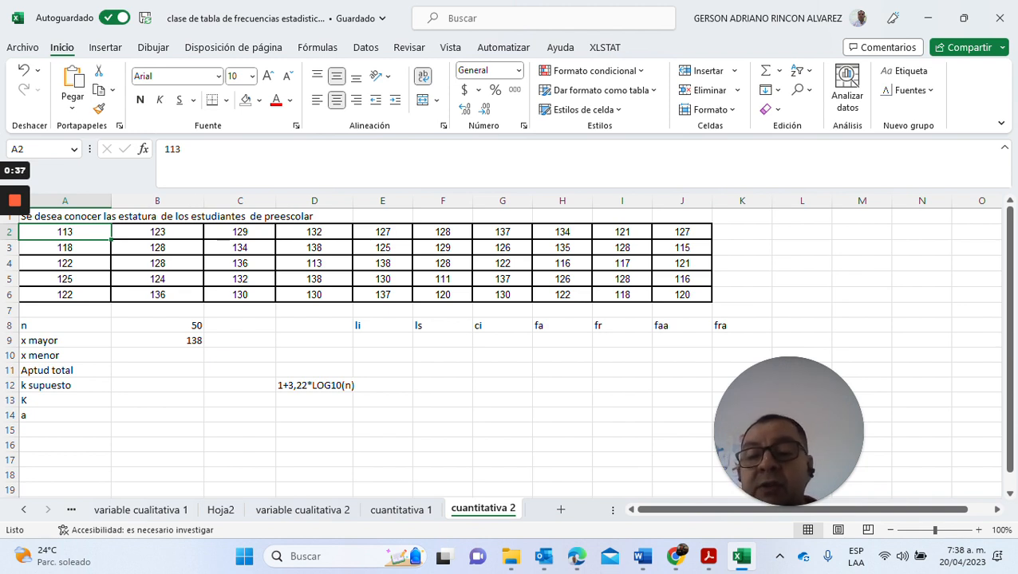
{"action": "left_click", "coordinate": [157, 325]}
{"action": "key", "text": "Delete"}
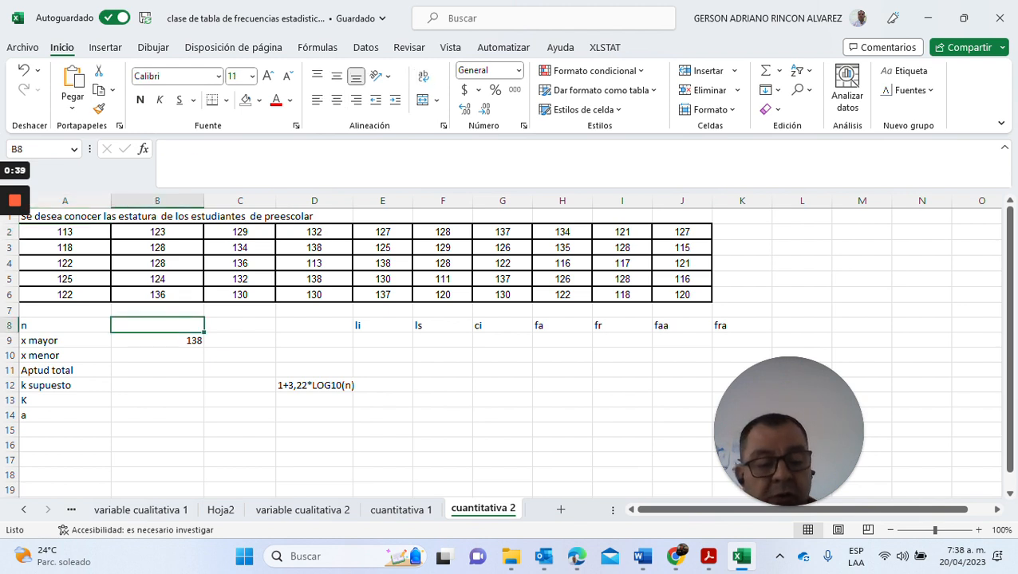
{"action": "left_click", "coordinate": [158, 341]}
{"action": "key", "text": "Delete"}
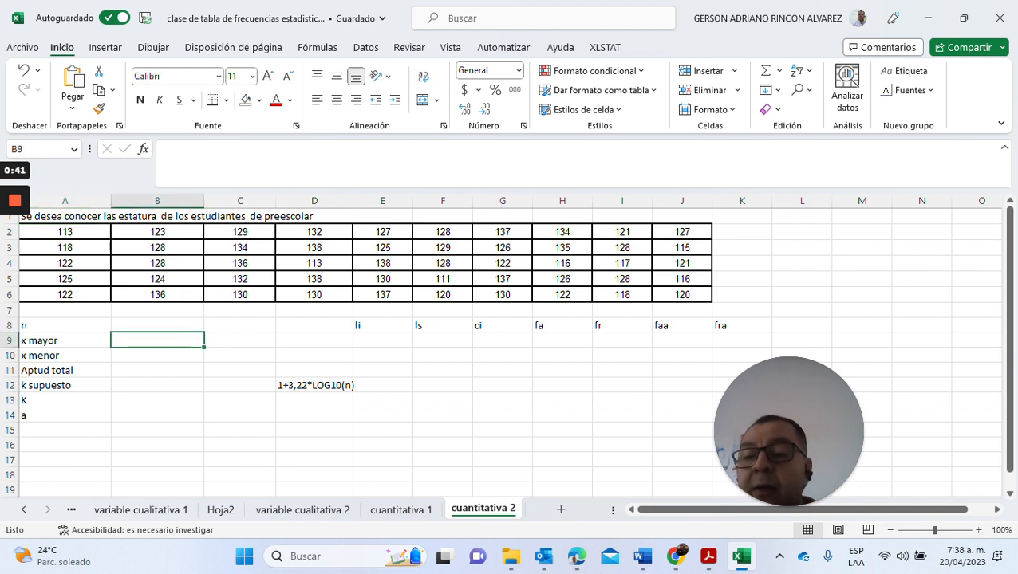
Search for the function "contar" and insert CONTAR in cell B8 beside n.
{"action": "left_click", "coordinate": [157, 325]}
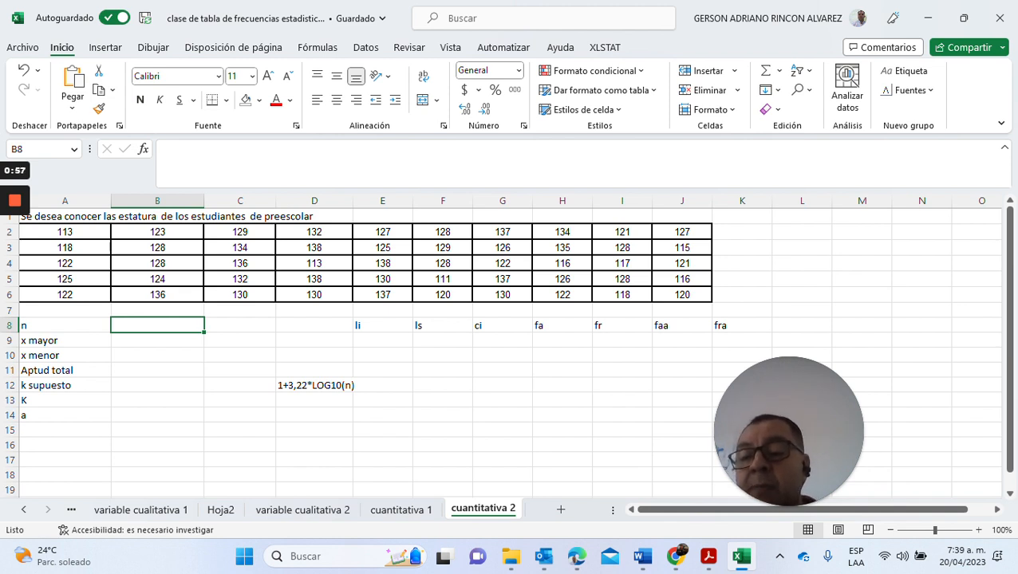
{"action": "left_click", "coordinate": [144, 149]}
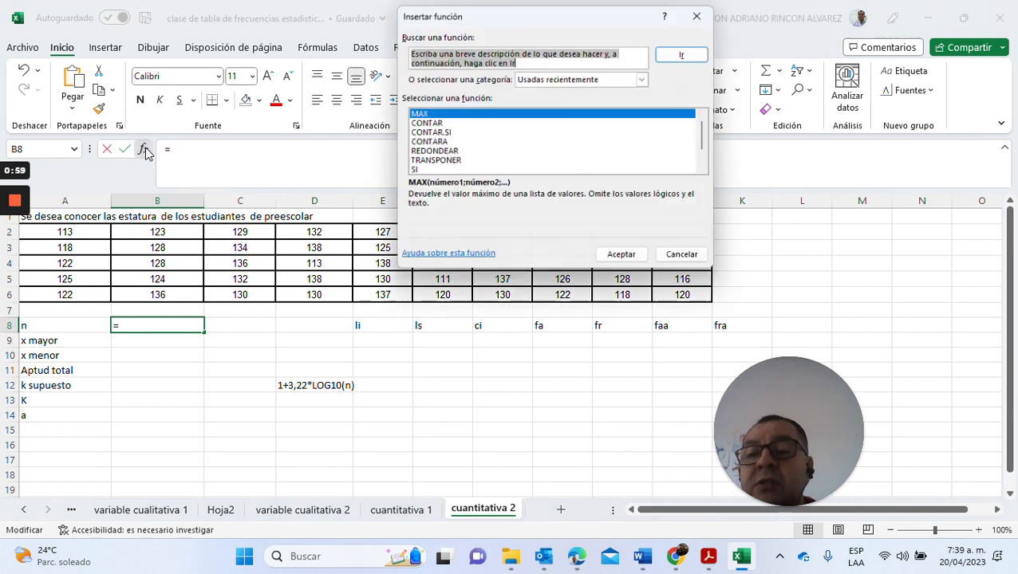
{"action": "left_click", "coordinate": [440, 126]}
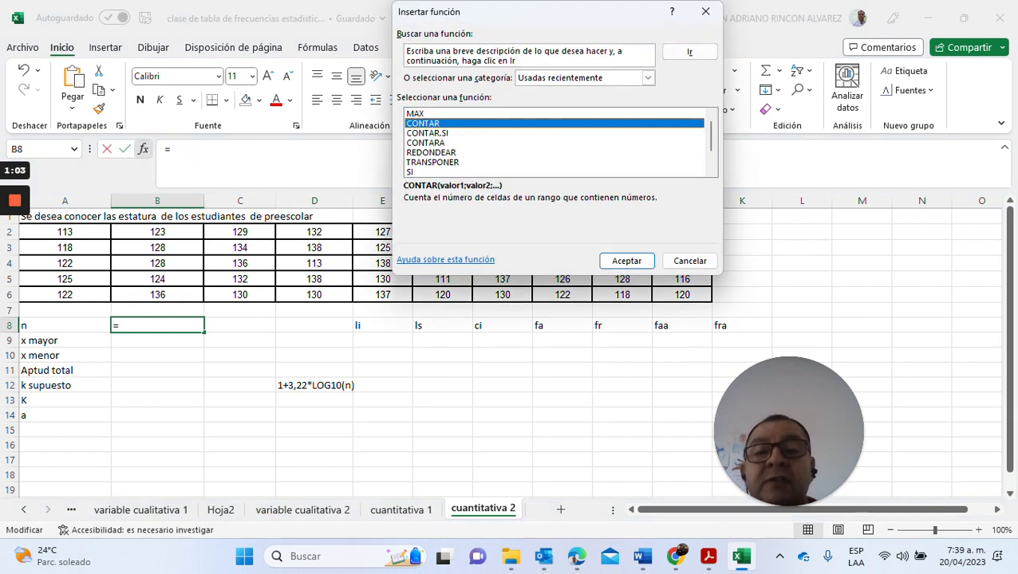
{"action": "left_click", "coordinate": [422, 60]}
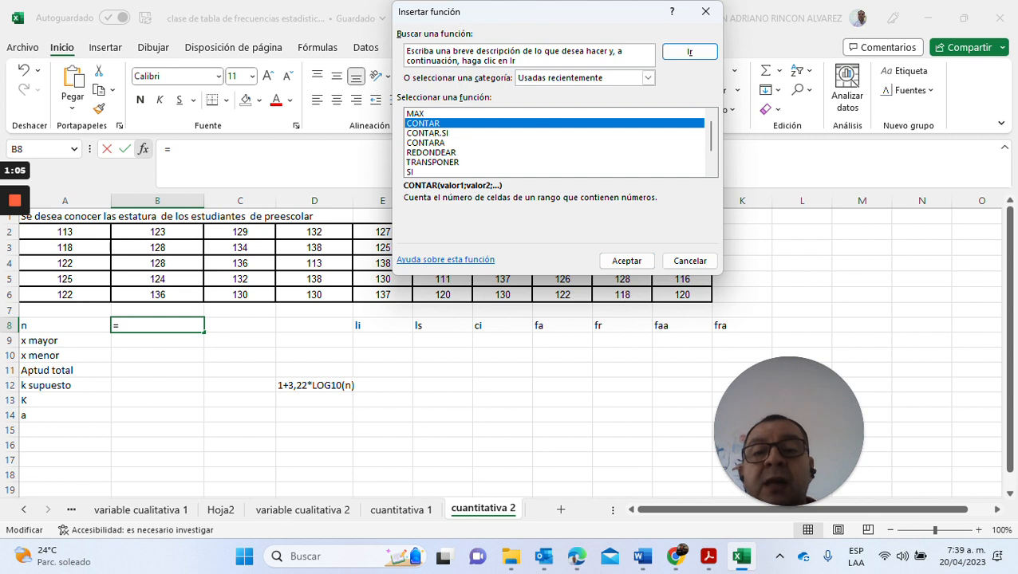
{"action": "left_click", "coordinate": [422, 60]}
{"action": "type", "text": "dontar"}
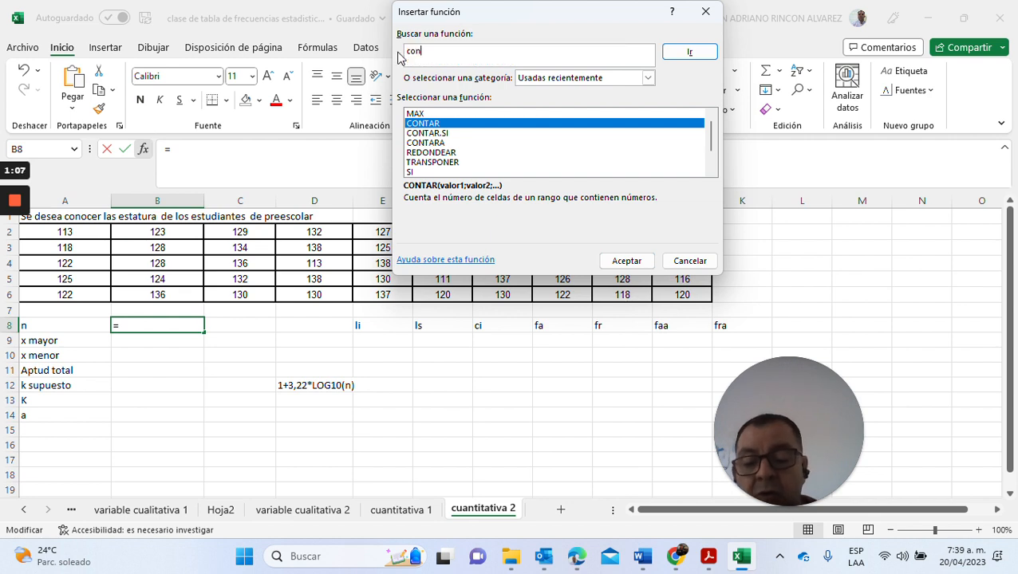
{"action": "left_click", "coordinate": [674, 53]}
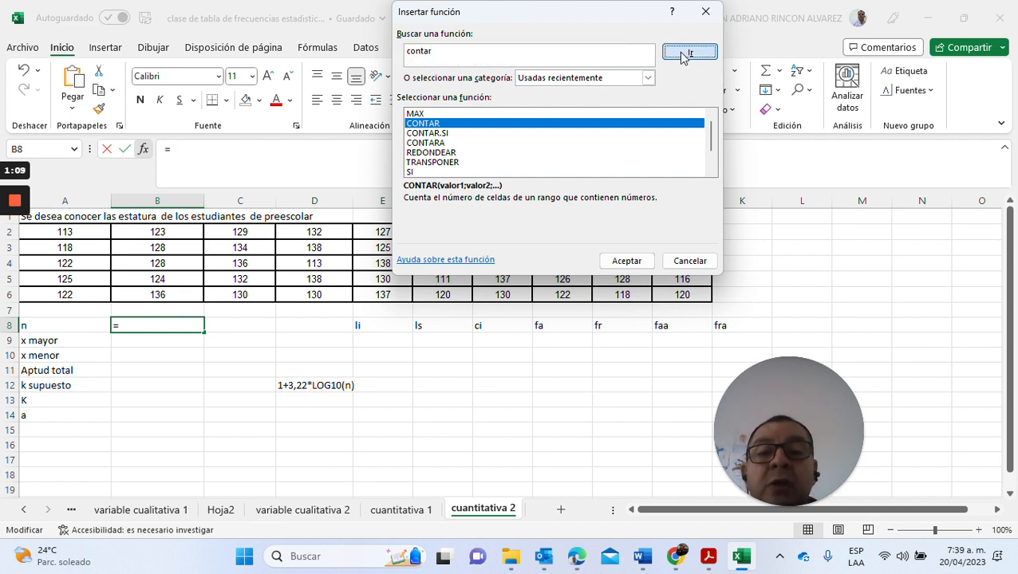
{"action": "double_click", "coordinate": [416, 118]}
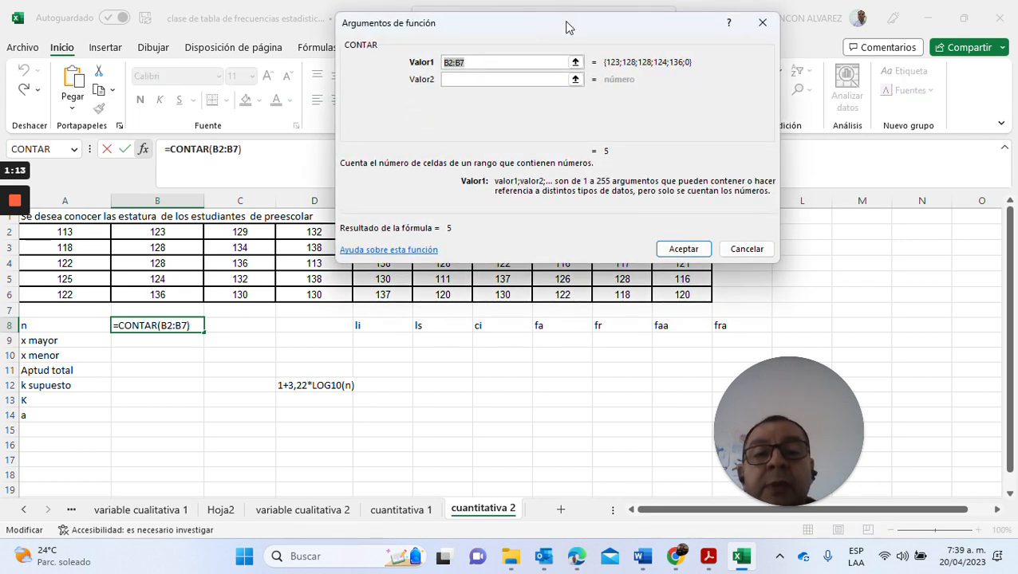
Set the CONTAR function's Valor1 argument to the height data range A2:J6 and accept the formula.
{"action": "left_click", "coordinate": [575, 62]}
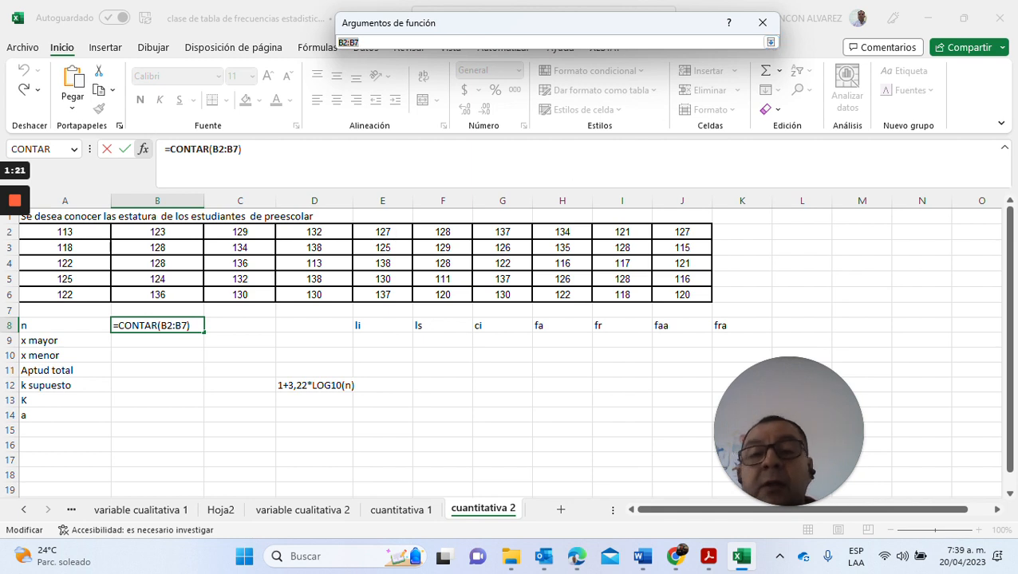
{"action": "left_click", "coordinate": [65, 232]}
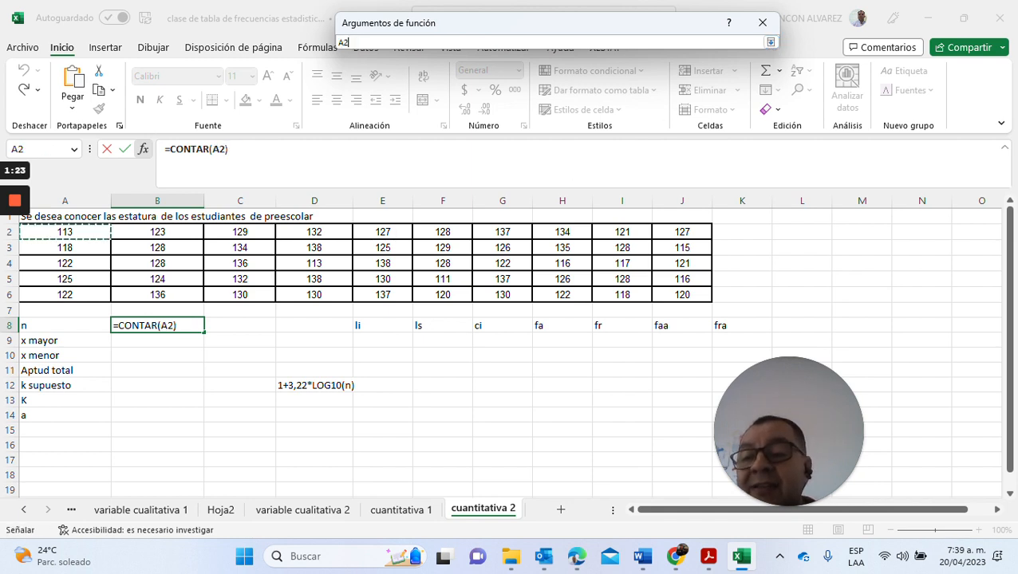
{"action": "left_click_drag", "start_coordinate": [96, 230], "coordinate": [711, 304]}
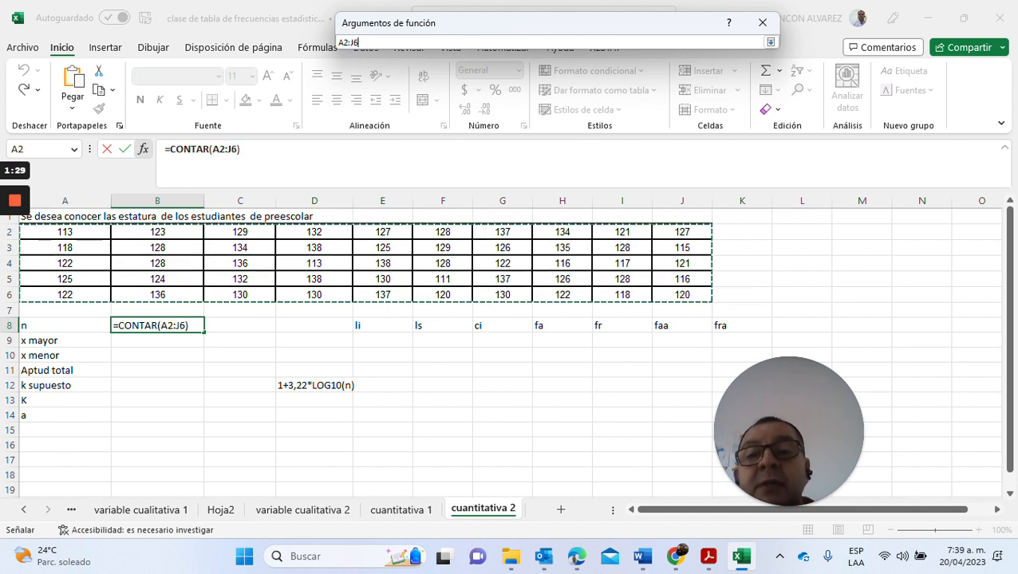
{"action": "left_click", "coordinate": [771, 43]}
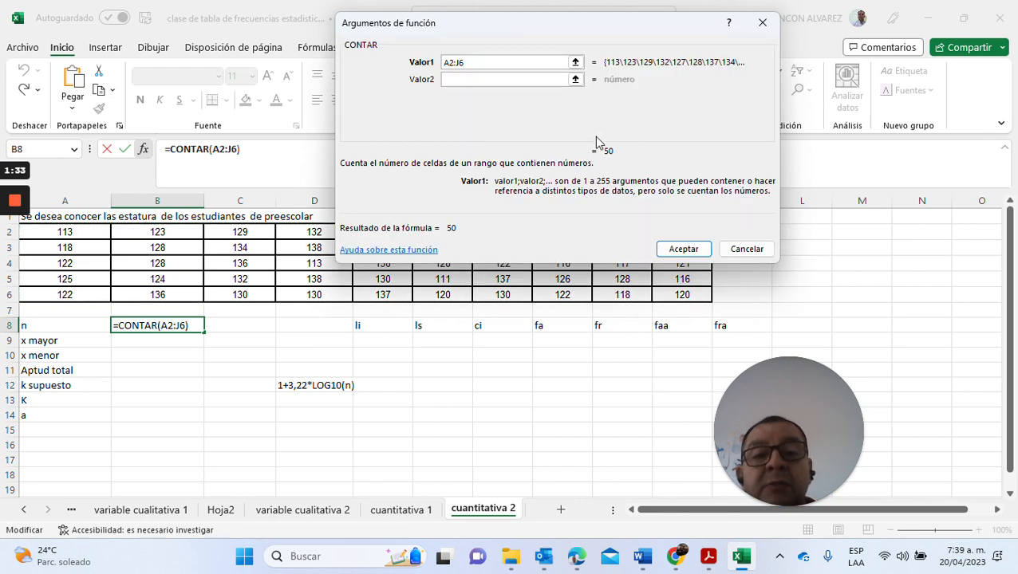
{"action": "left_click", "coordinate": [684, 249]}
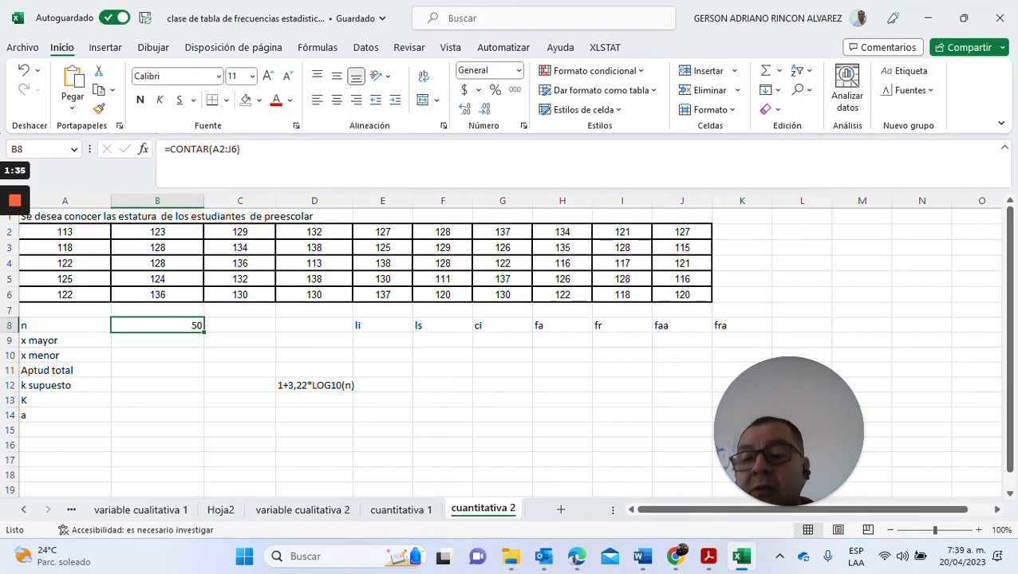
Calculate x mayor in cell B9 with the MAX function over the height data A2:J6, finding it by searching "max".
{"action": "left_click", "coordinate": [158, 341]}
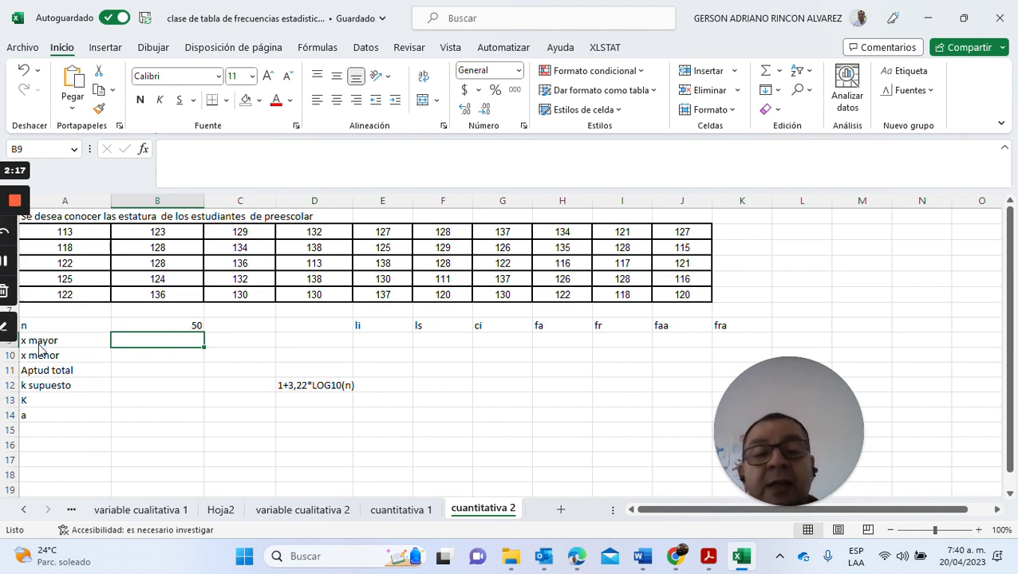
{"action": "left_click", "coordinate": [146, 149]}
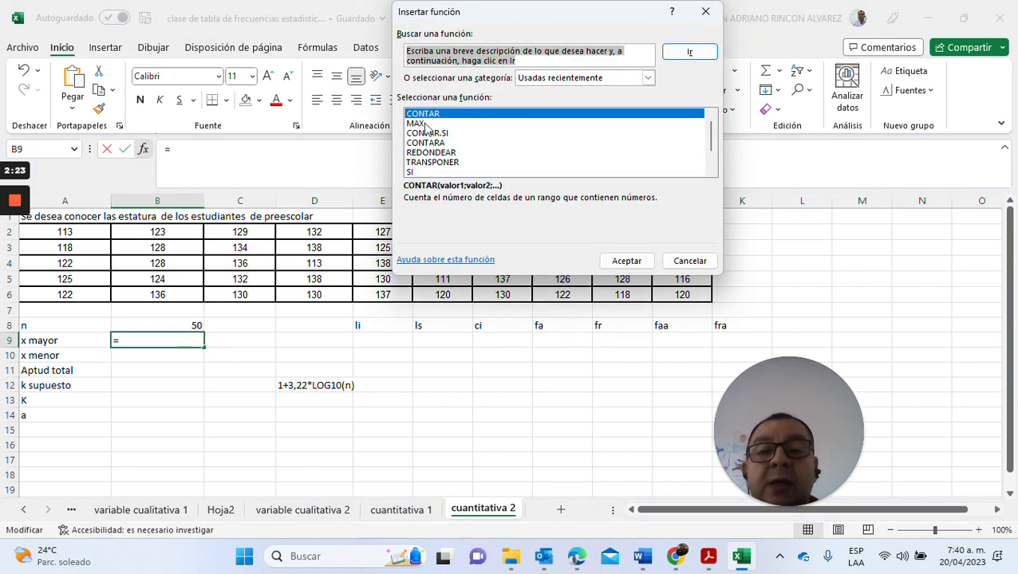
{"action": "type", "text": "max"}
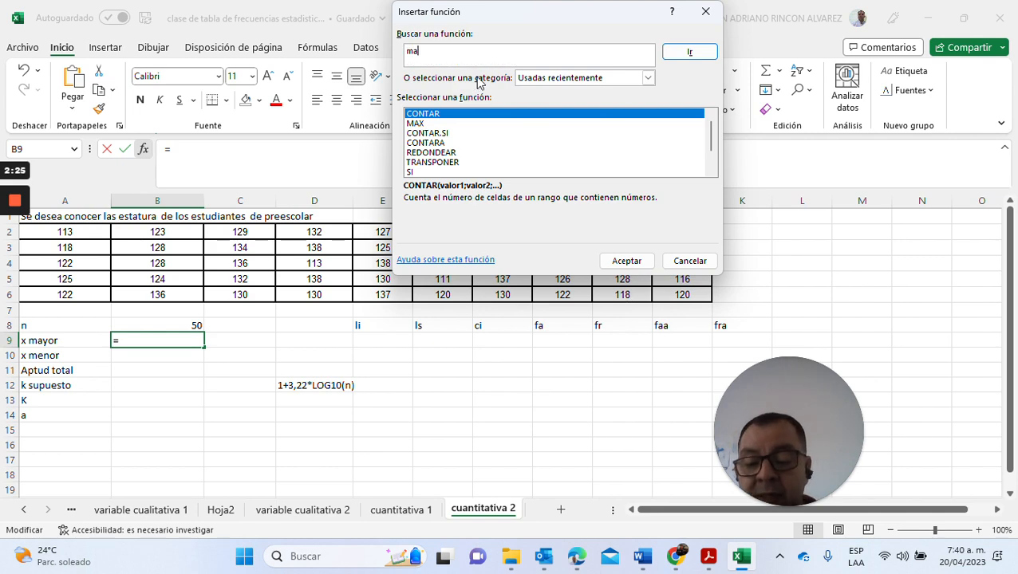
{"action": "left_click", "coordinate": [684, 52]}
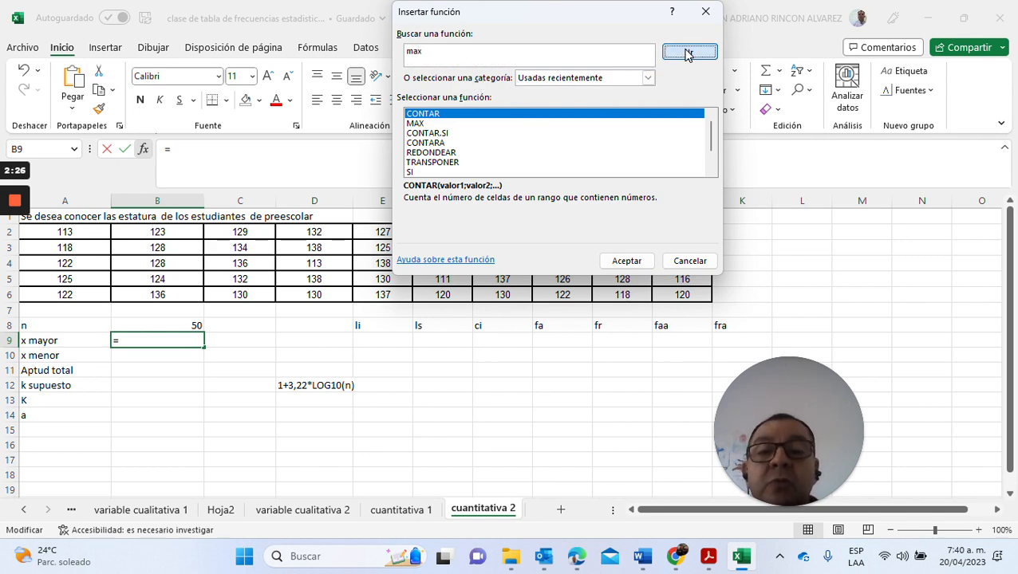
{"action": "double_click", "coordinate": [423, 115]}
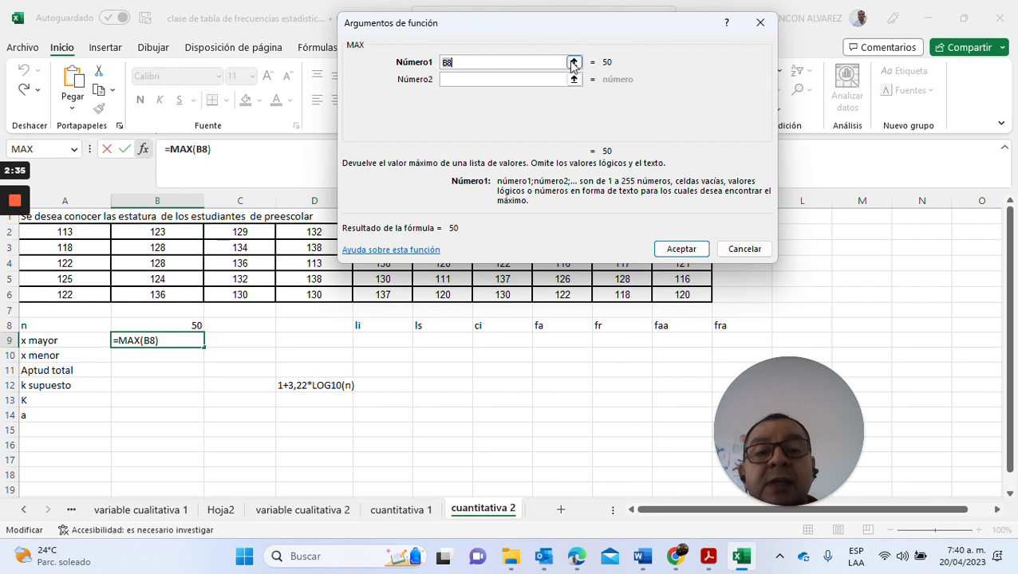
{"action": "left_click", "coordinate": [573, 62]}
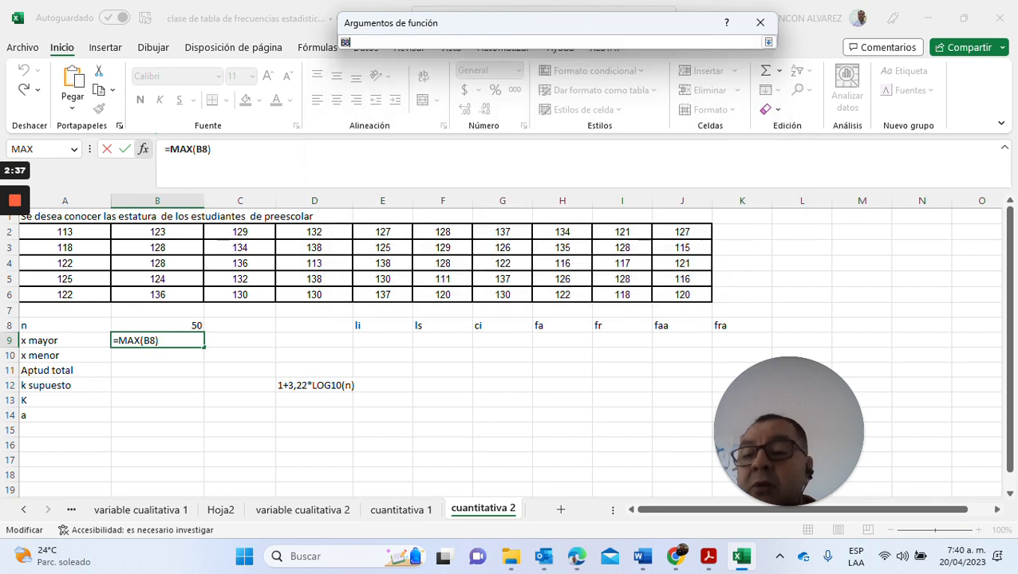
{"action": "left_click_drag", "start_coordinate": [80, 233], "coordinate": [706, 297]}
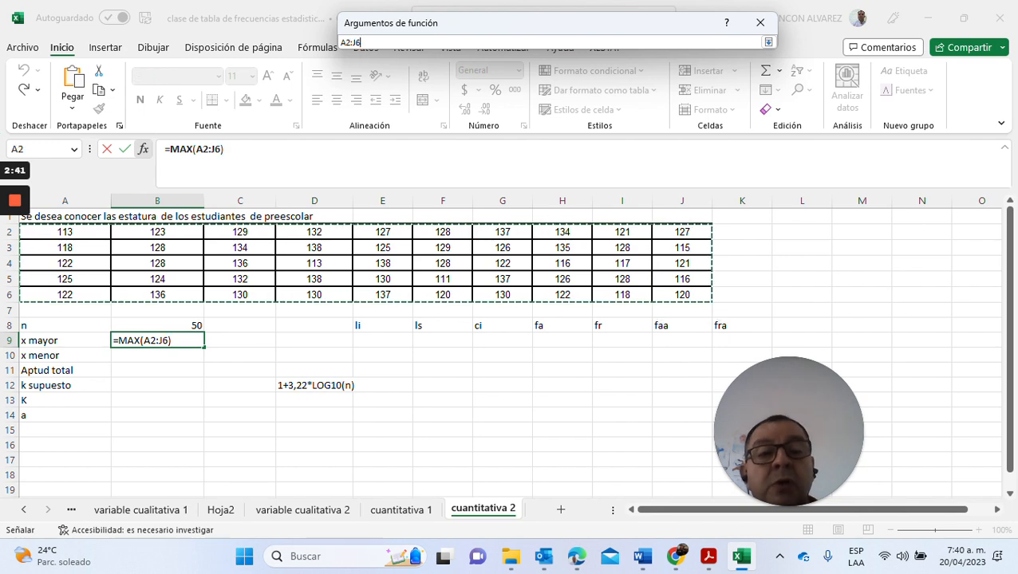
{"action": "left_click", "coordinate": [768, 43]}
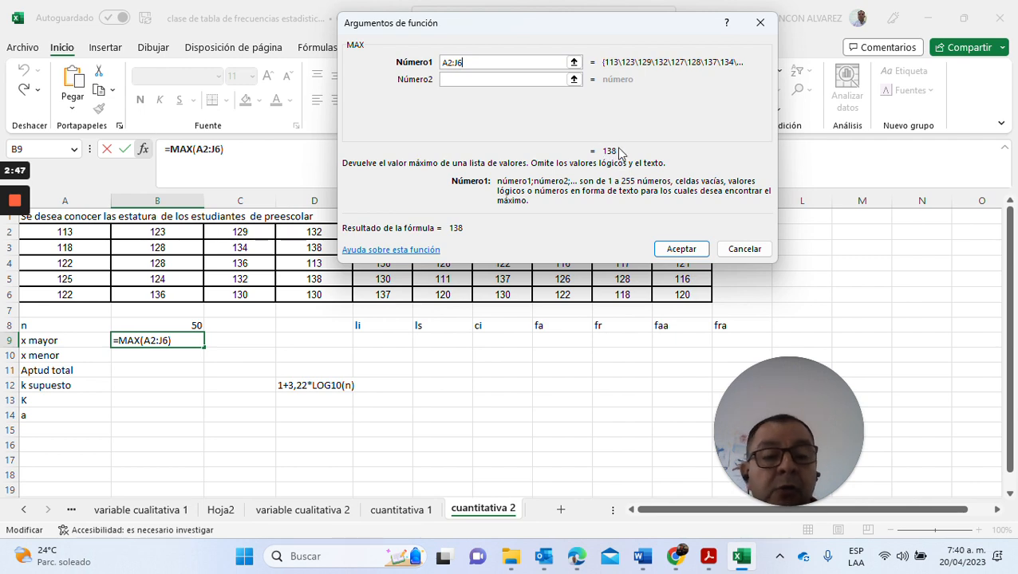
{"action": "left_click", "coordinate": [678, 250]}
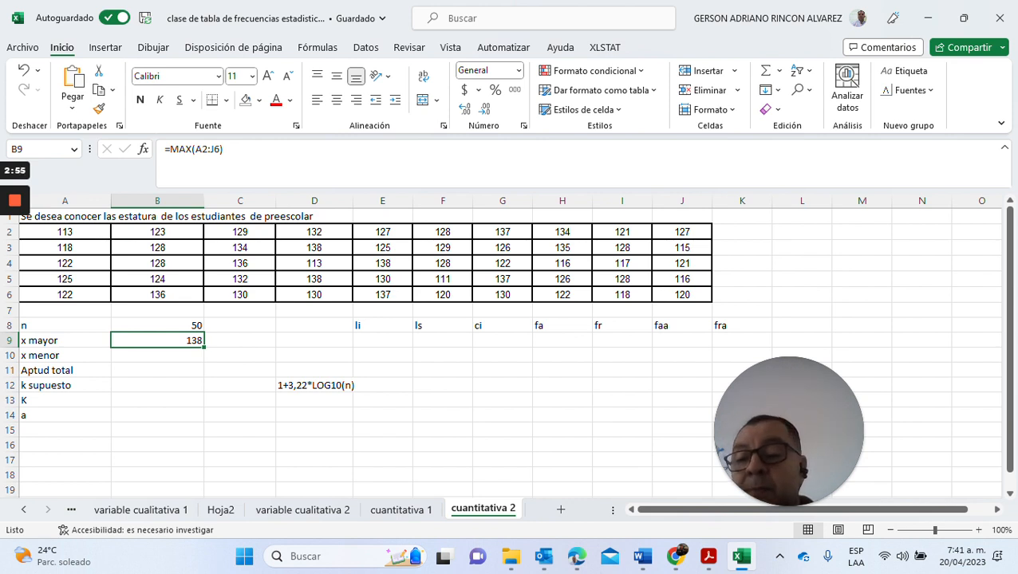
Calculate x menor in cell B10 with the MIN function over the height data A2:J6, finding it by searching "min".
{"action": "left_click", "coordinate": [157, 355]}
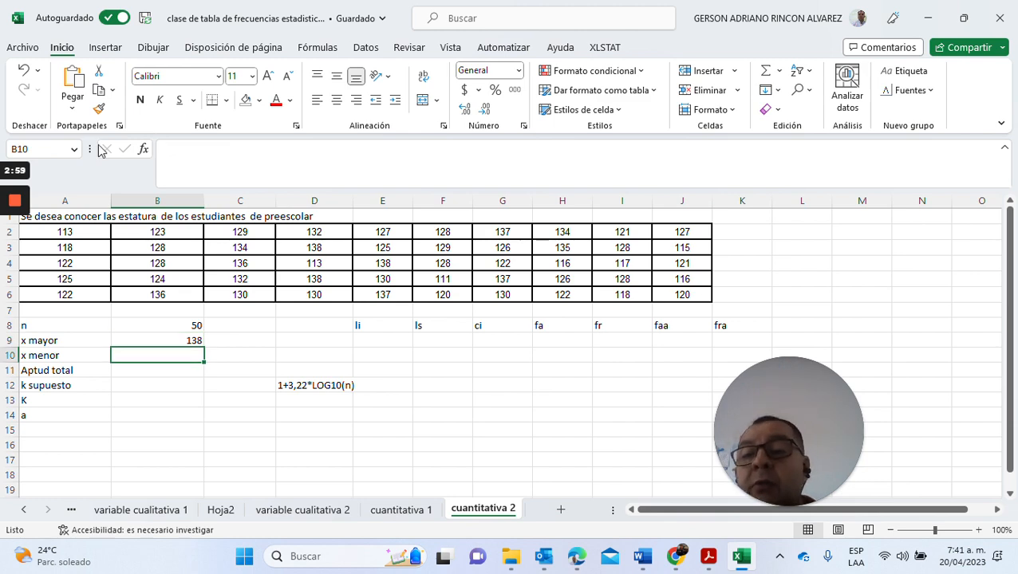
{"action": "left_click", "coordinate": [143, 149]}
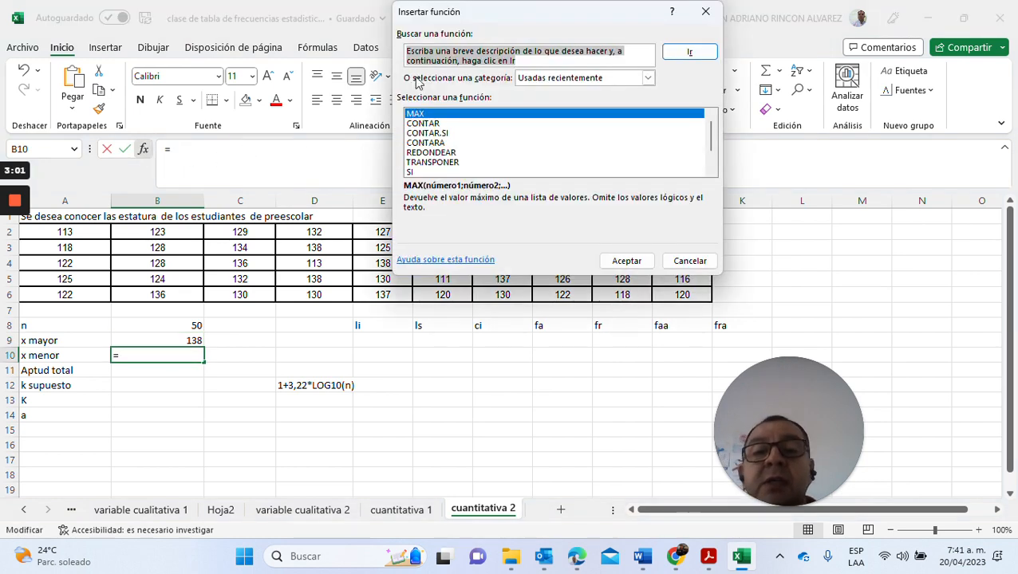
{"action": "type", "text": "min"}
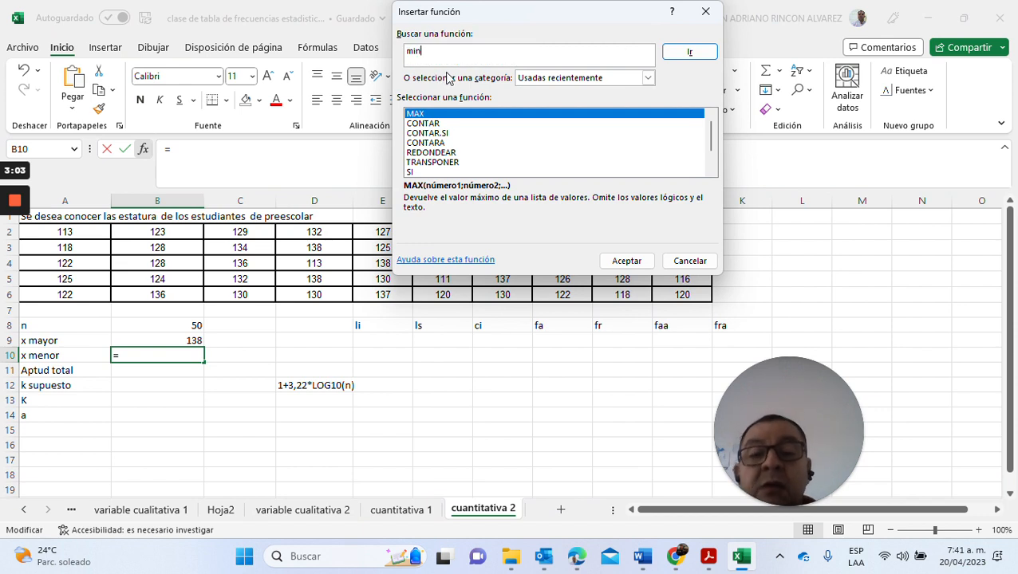
{"action": "left_click", "coordinate": [690, 53]}
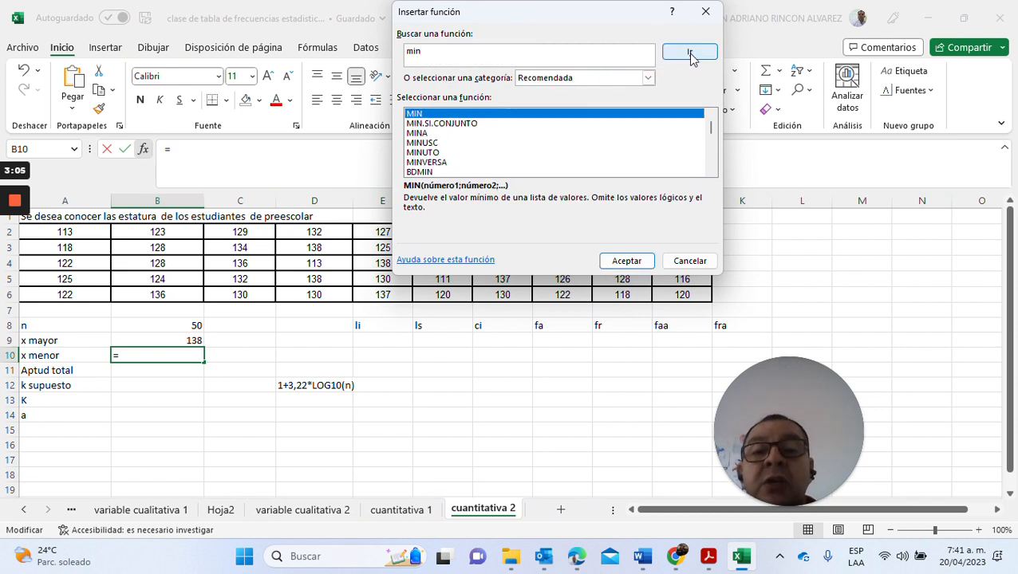
{"action": "double_click", "coordinate": [419, 116]}
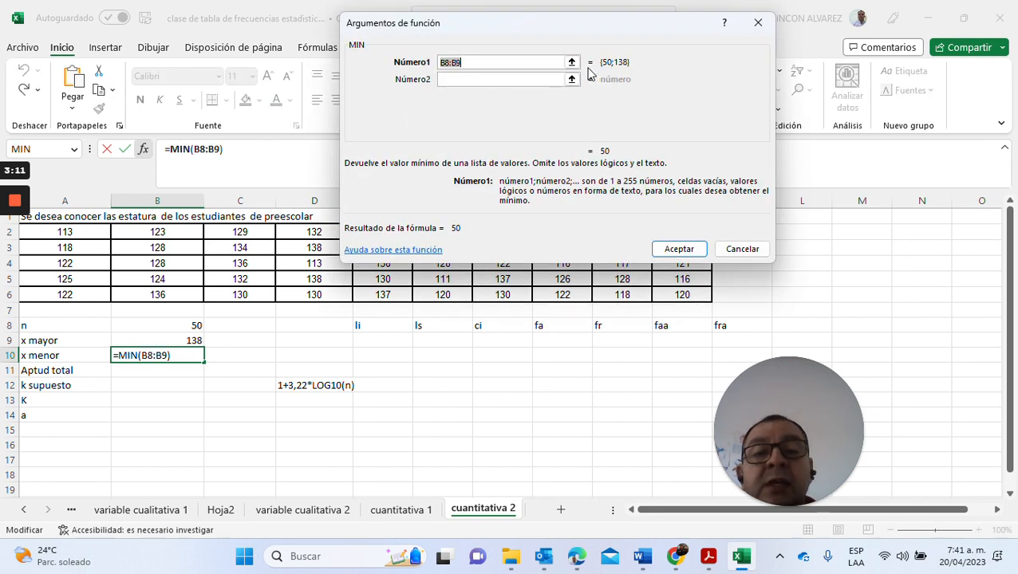
{"action": "left_click", "coordinate": [572, 62]}
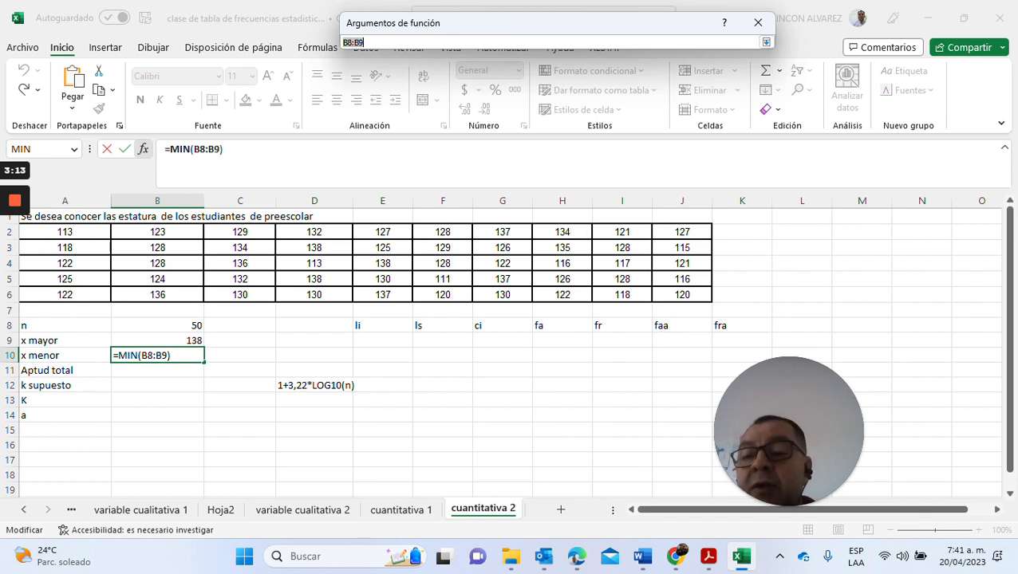
{"action": "left_click_drag", "start_coordinate": [36, 231], "coordinate": [712, 302]}
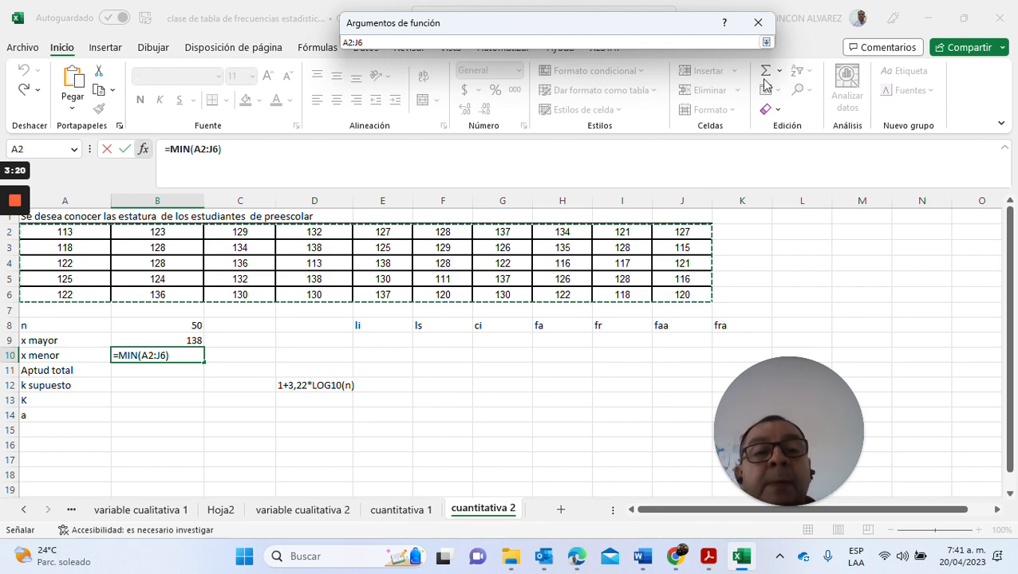
{"action": "left_click", "coordinate": [766, 43]}
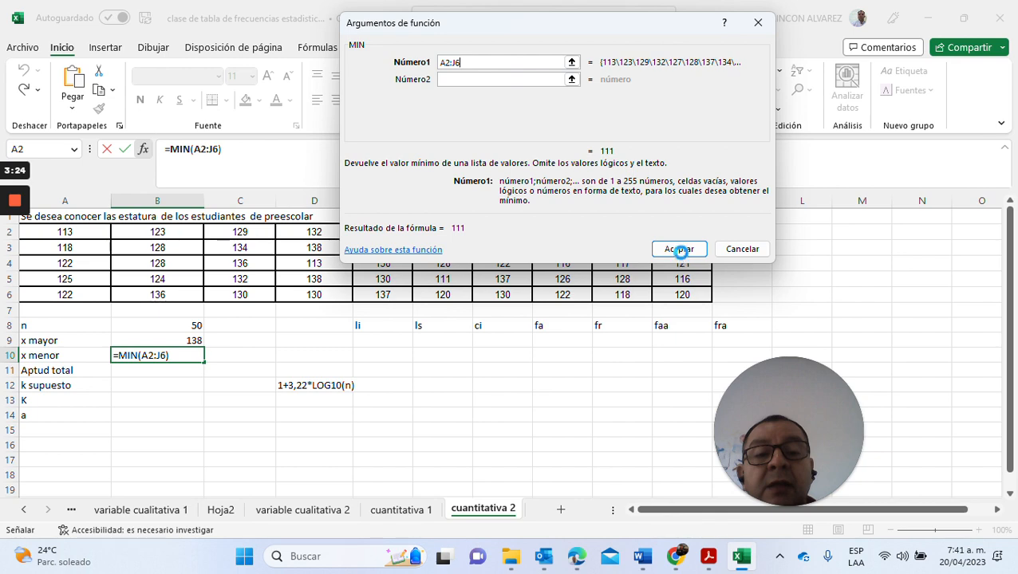
{"action": "left_click", "coordinate": [680, 250]}
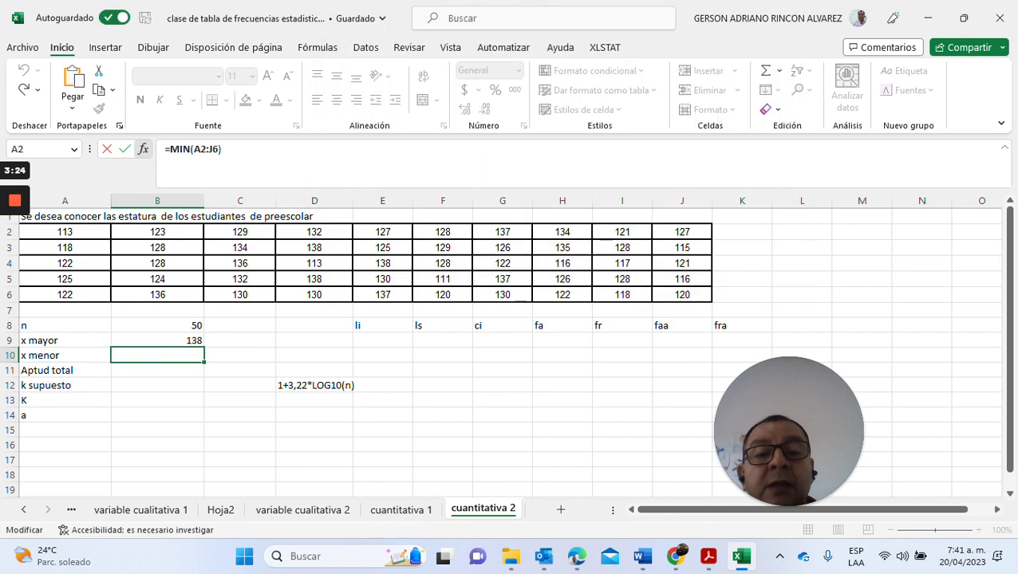
Accept the MIN formula in B10 and calculate Aptud total in cell B11 with the formula =B9-B10.
{"action": "key", "text": "ctrl+Return"}
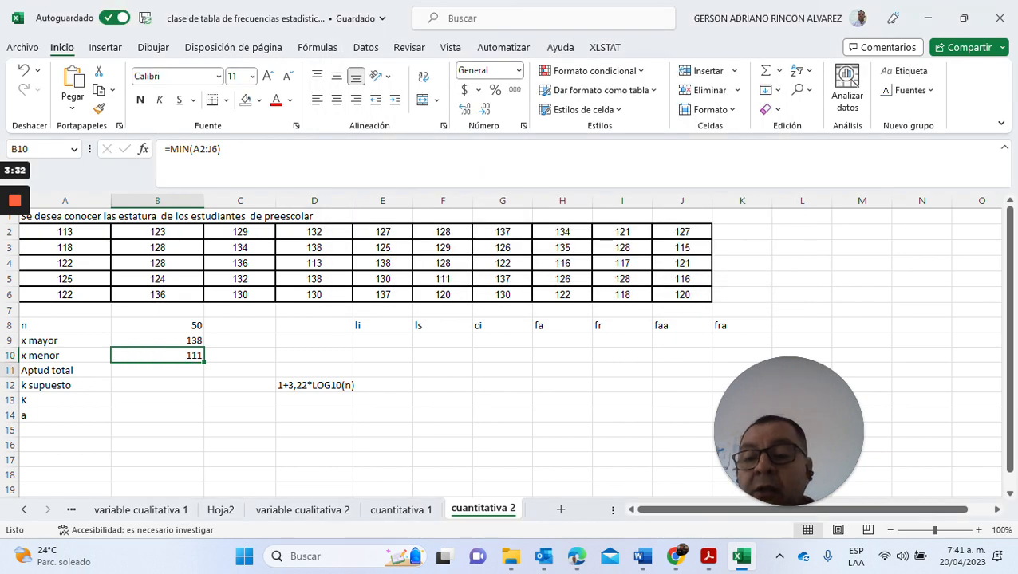
{"action": "left_click", "coordinate": [158, 371]}
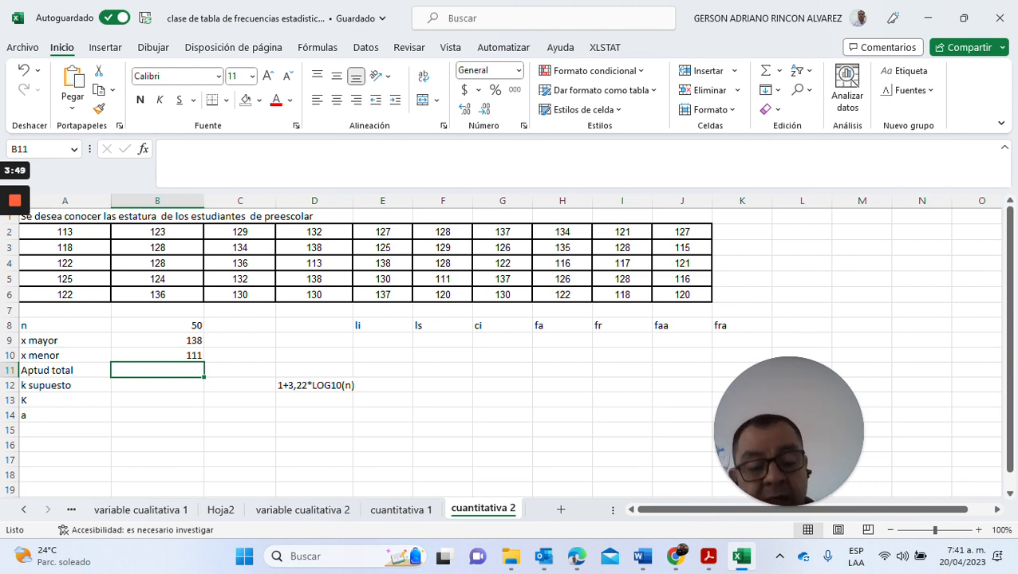
{"action": "type", "text": "="}
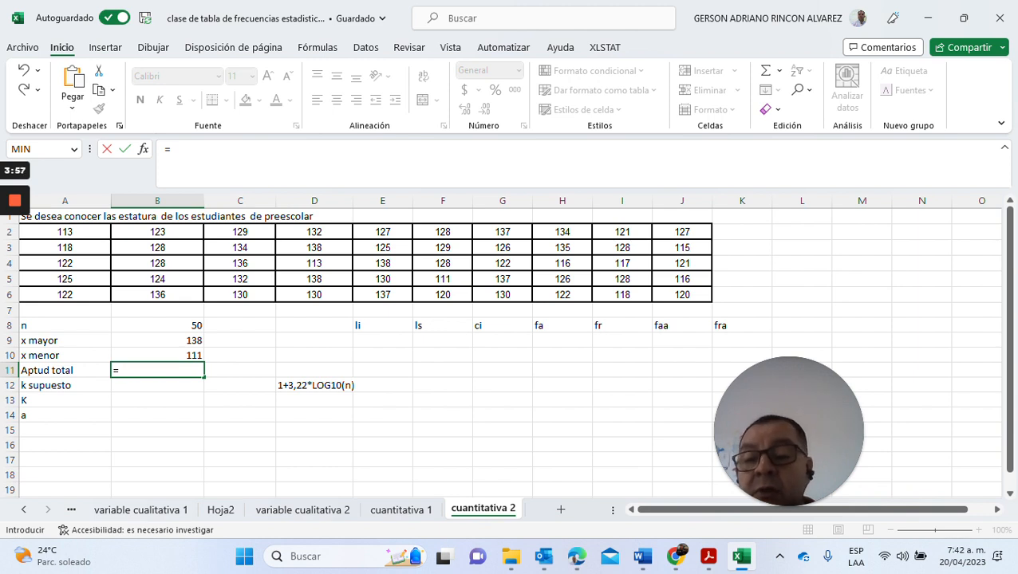
{"action": "left_click", "coordinate": [157, 341]}
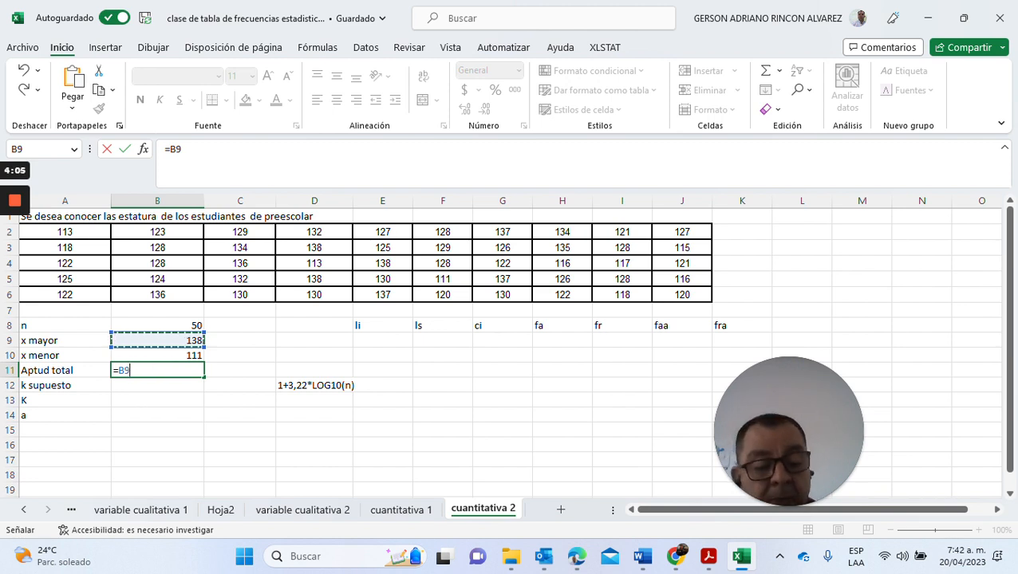
{"action": "type", "text": "-"}
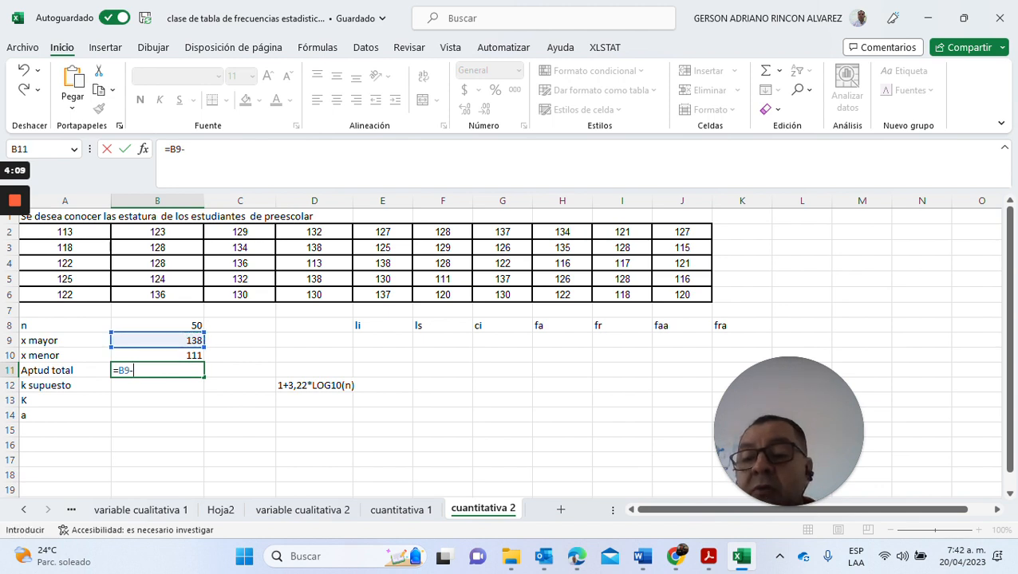
{"action": "key", "text": "Up"}
{"action": "key", "text": "Return"}
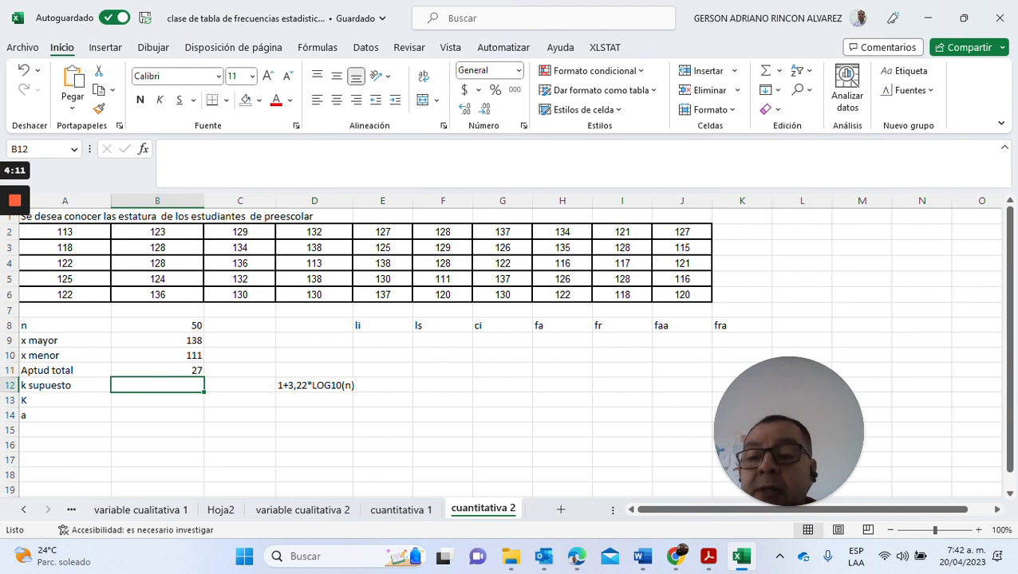
{"action": "key", "text": "Up"}
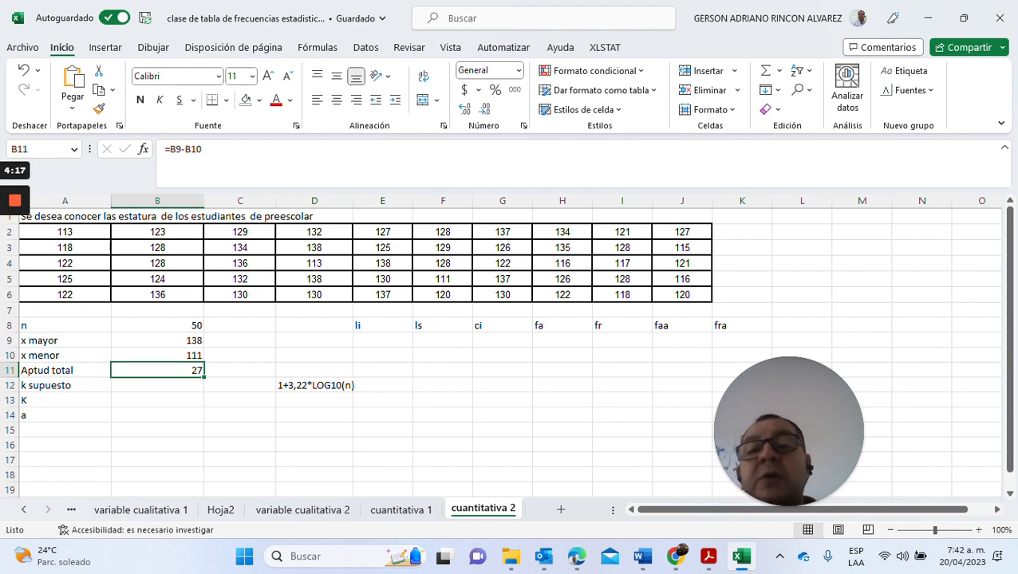
Calculate k supuesto in cell B12 with the RAIZ function of n in B8, finding it by searching "raiz".
{"action": "left_click", "coordinate": [157, 385]}
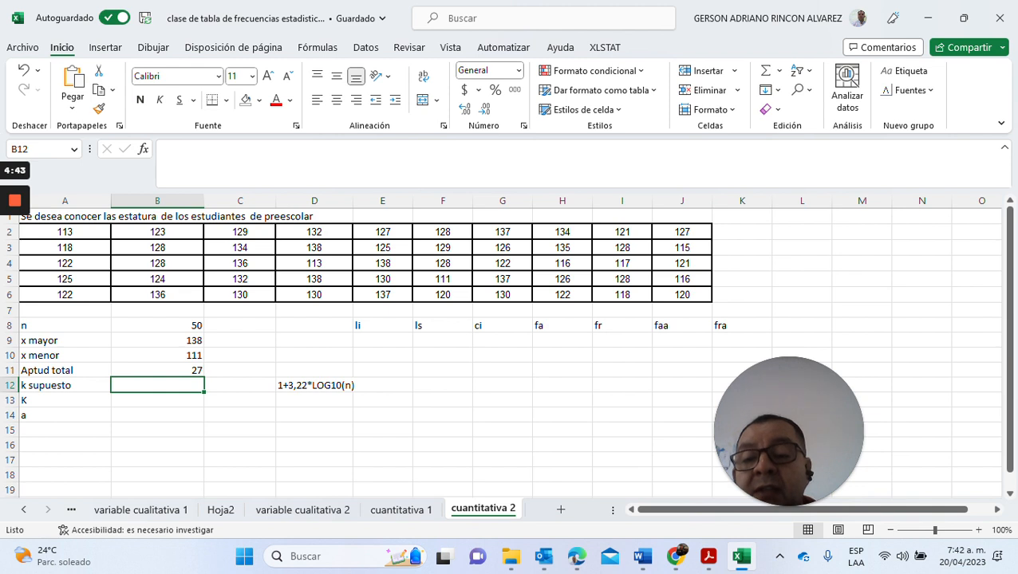
{"action": "left_click", "coordinate": [314, 386]}
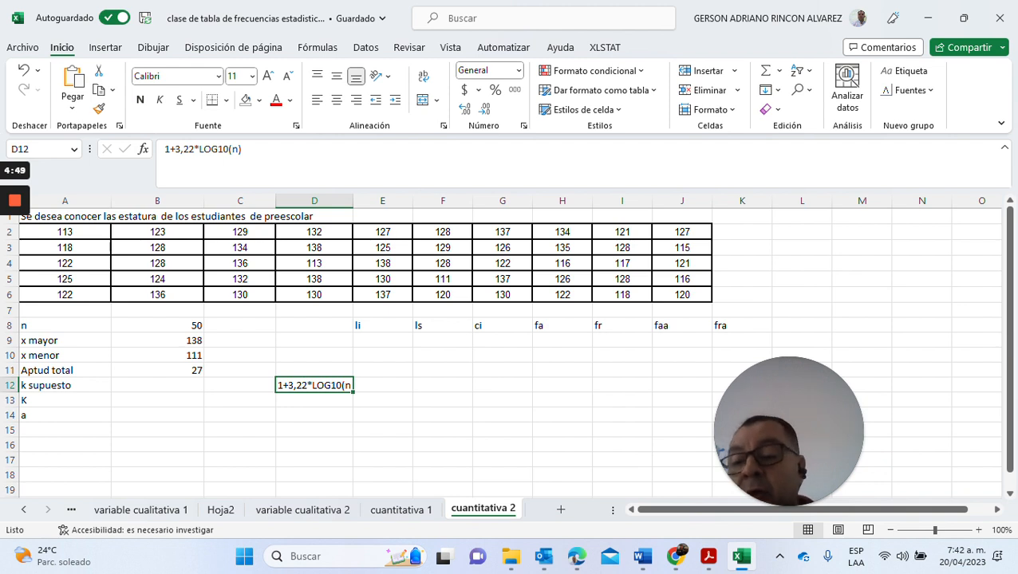
{"action": "left_click", "coordinate": [157, 385]}
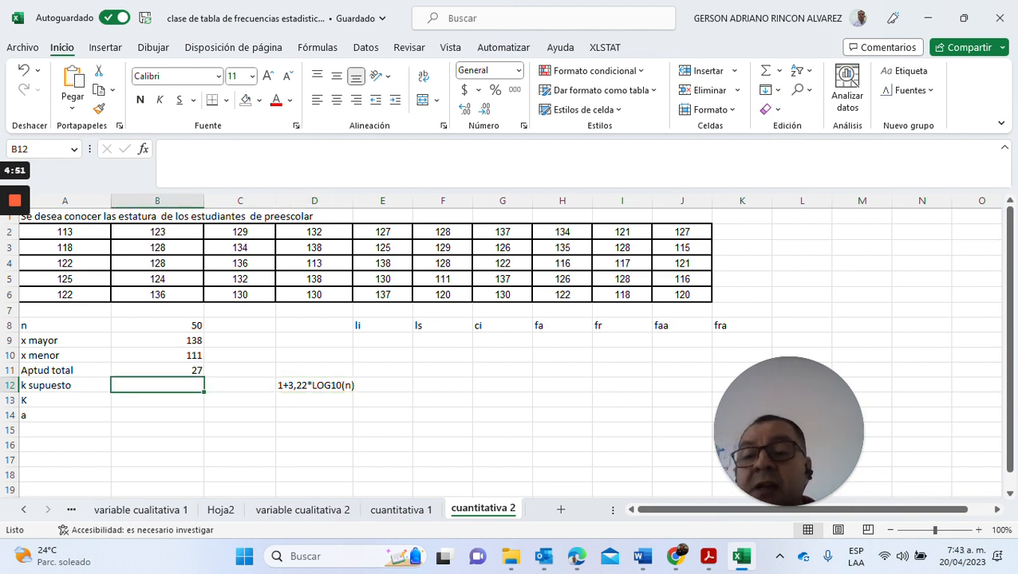
{"action": "left_click", "coordinate": [144, 149]}
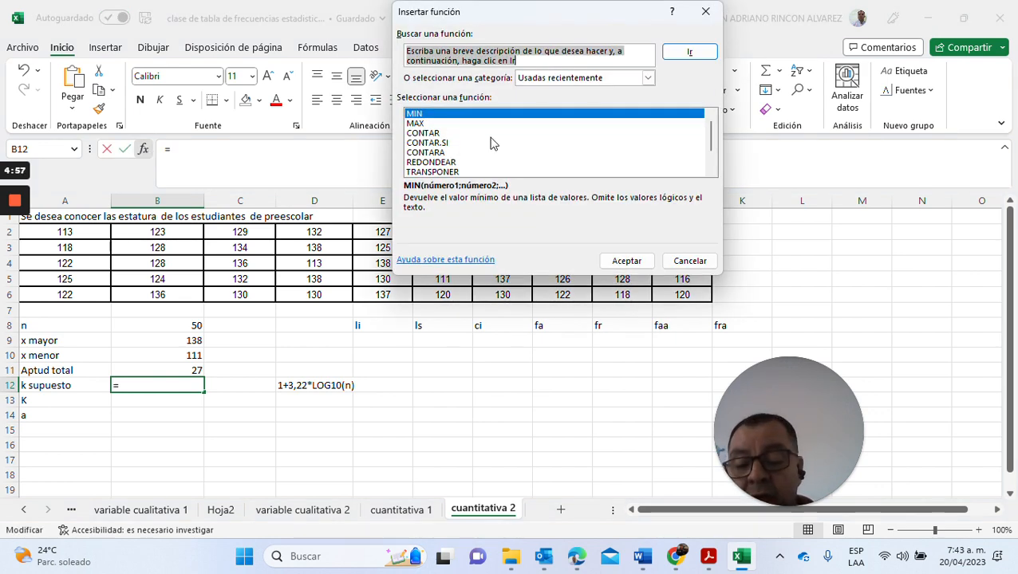
{"action": "type", "text": "raiz"}
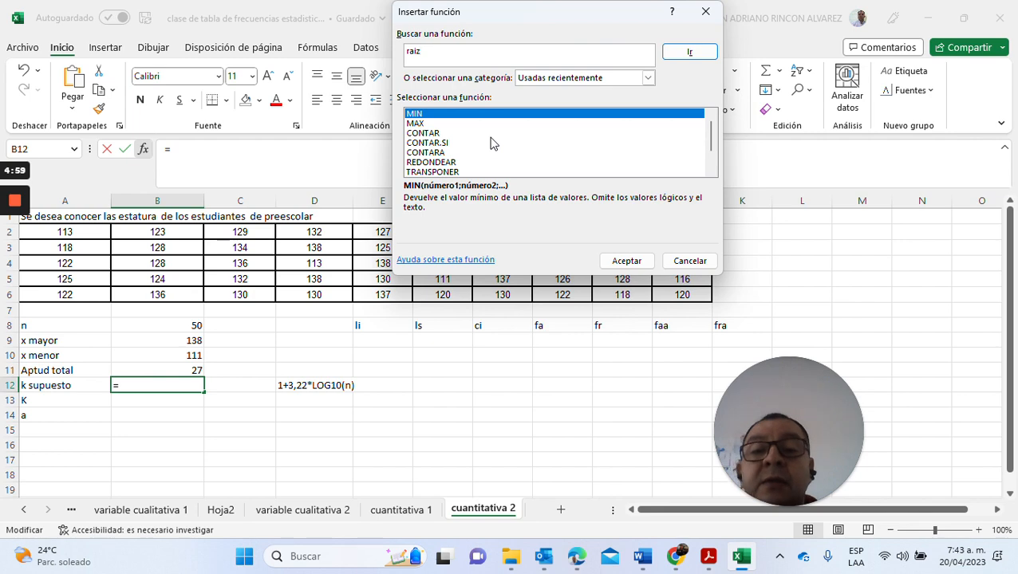
{"action": "left_click", "coordinate": [689, 52]}
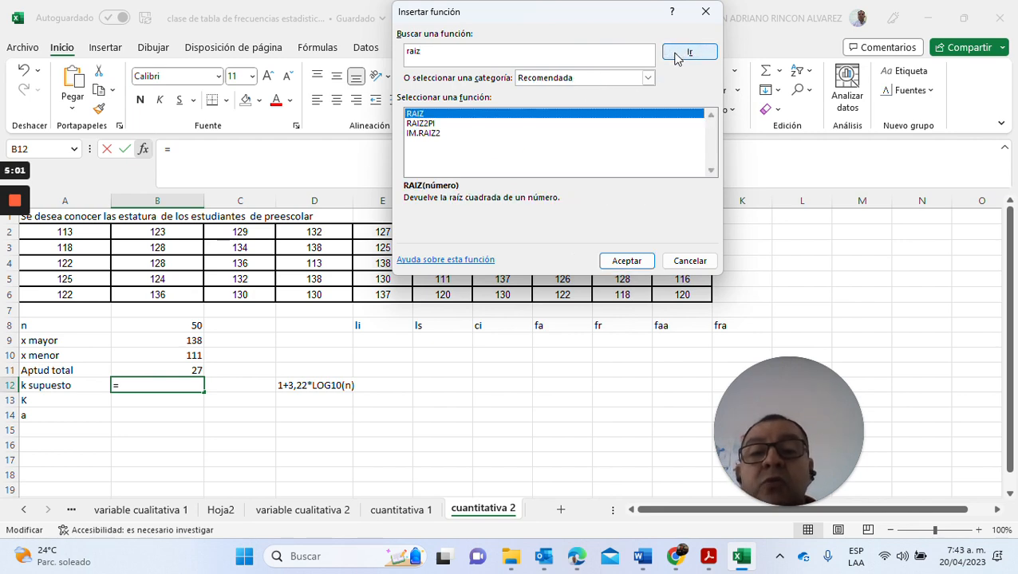
{"action": "double_click", "coordinate": [415, 116]}
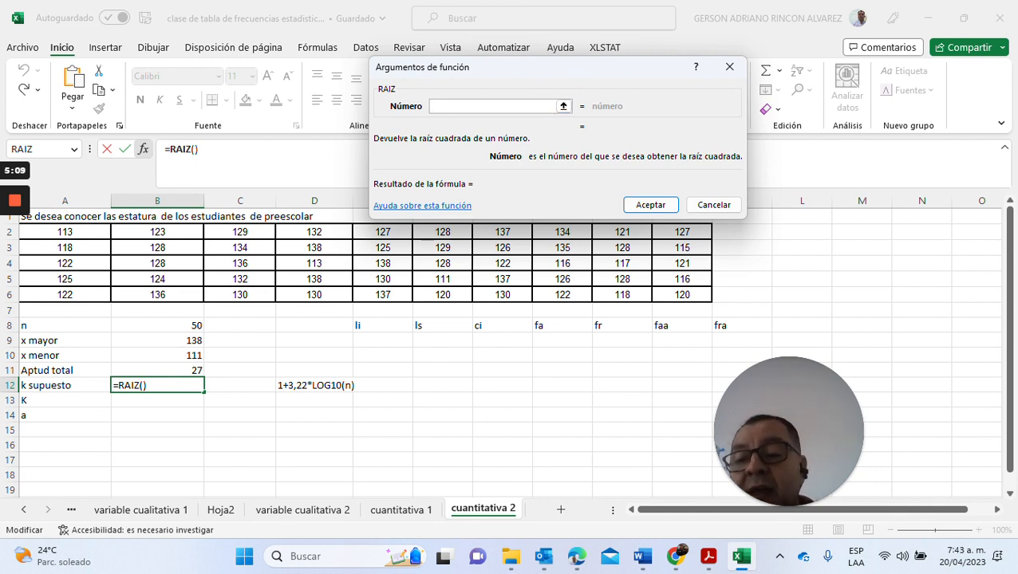
{"action": "left_click", "coordinate": [189, 326]}
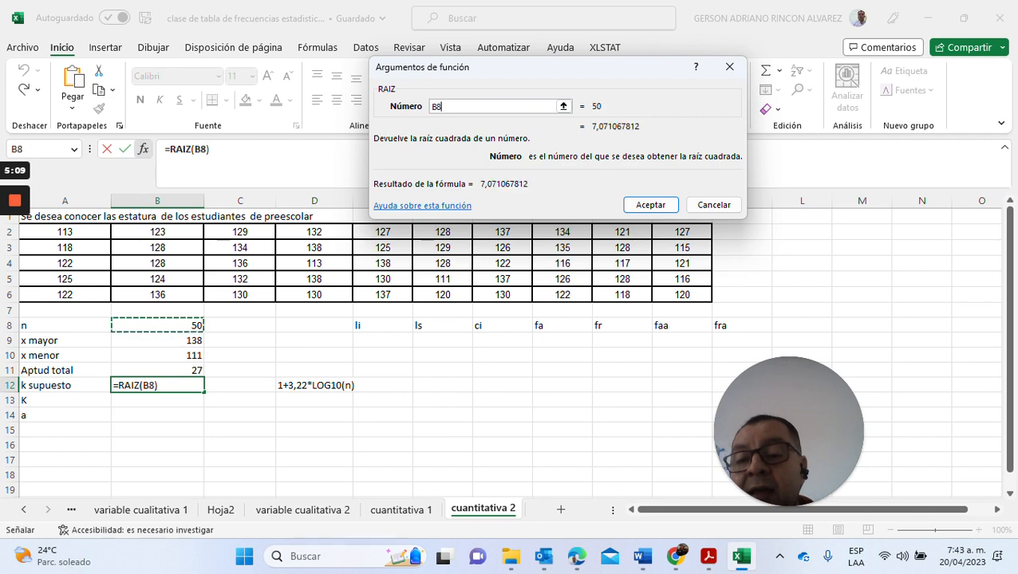
{"action": "left_click", "coordinate": [652, 205]}
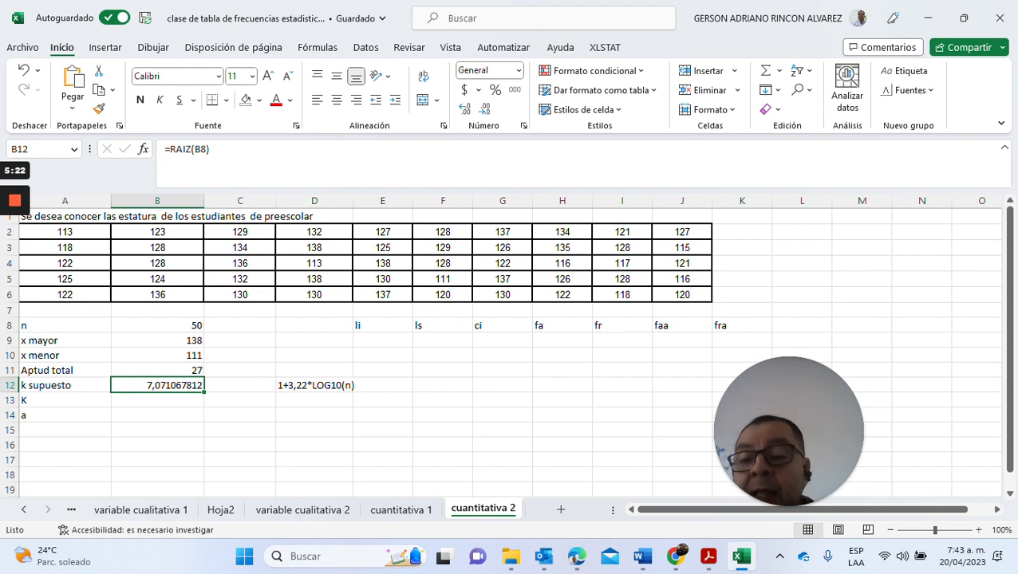
Begin the alternative k supuesto formula in cell C12 with =1+3,22*, following the expression noted in D12.
{"action": "left_click", "coordinate": [239, 385]}
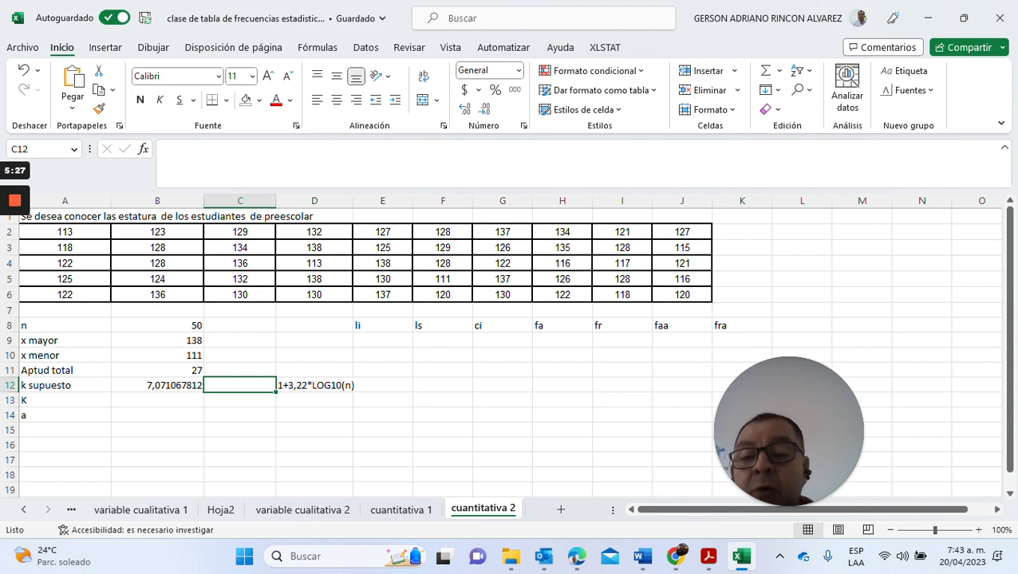
{"action": "type", "text": "="}
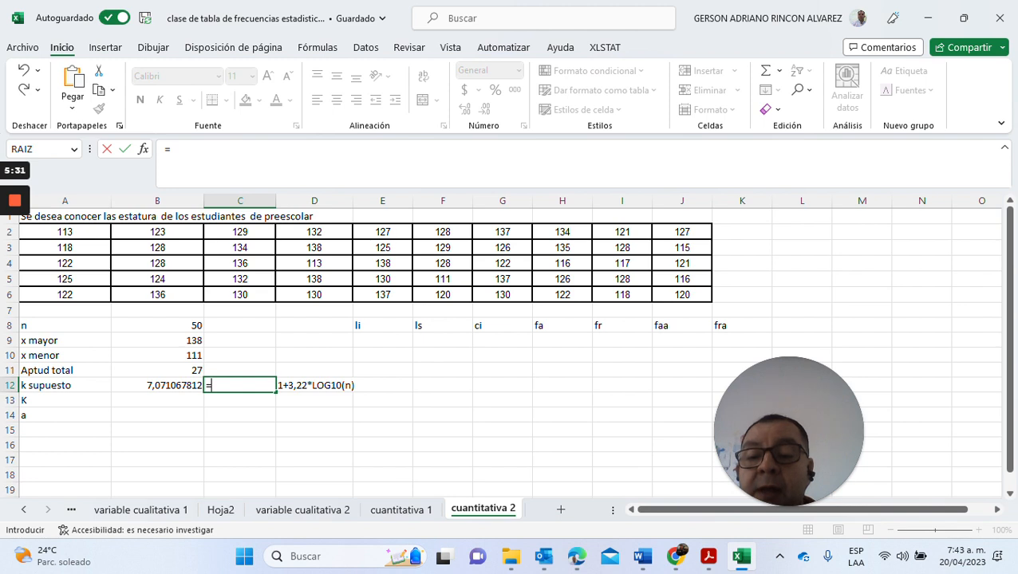
{"action": "type", "text": "1"}
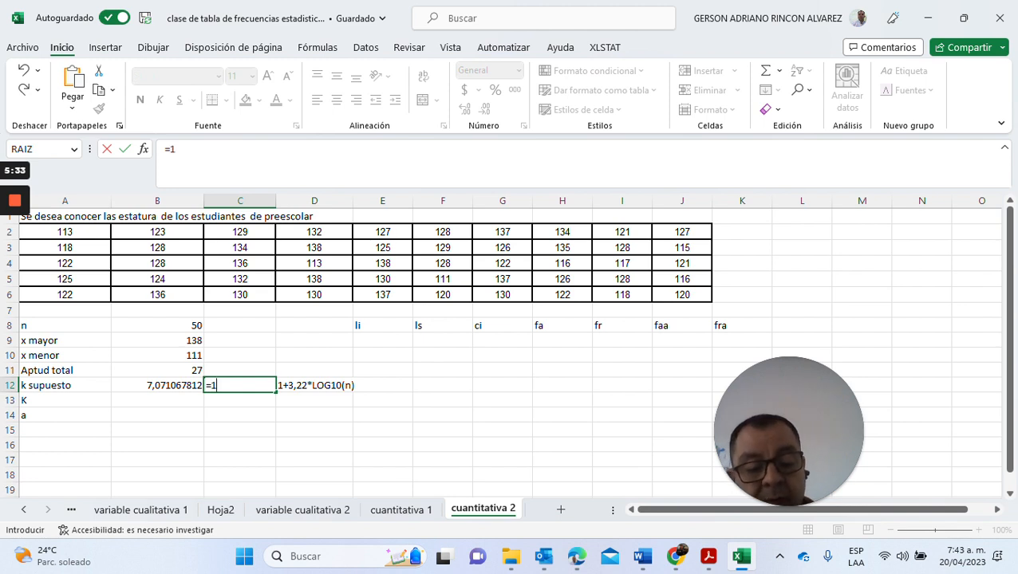
{"action": "type", "text": "+"}
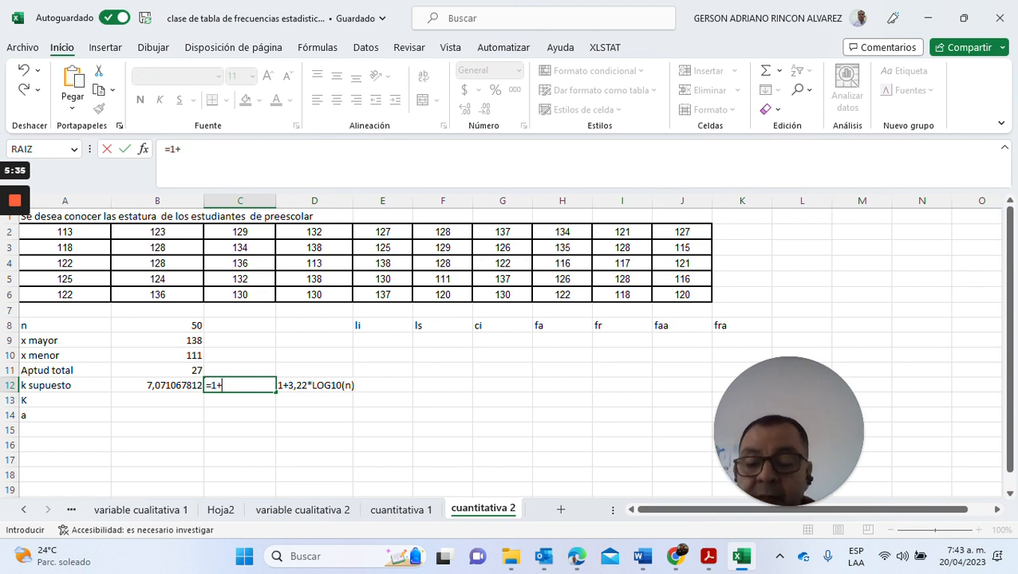
{"action": "type", "text": "3,22"}
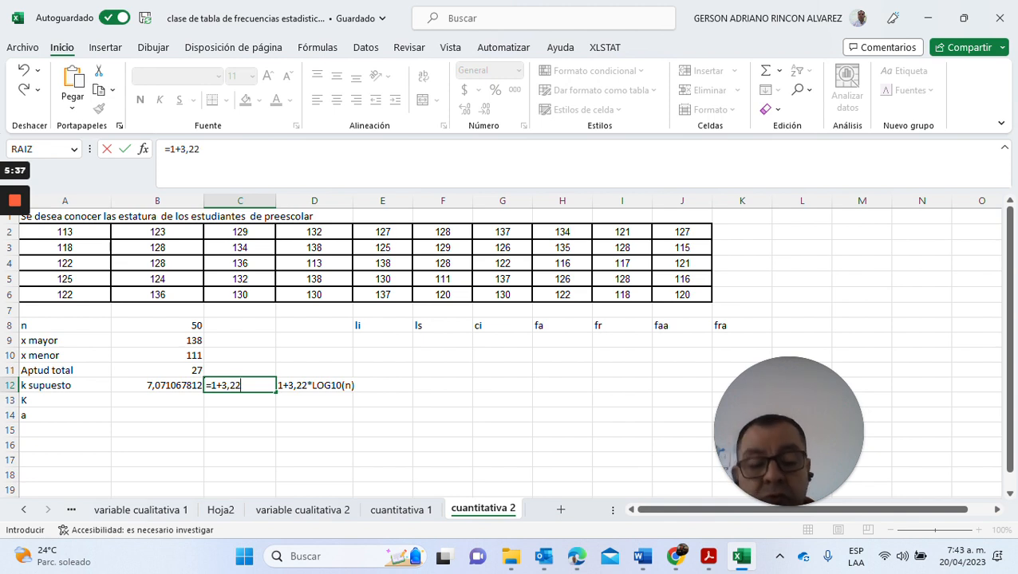
{"action": "type", "text": "*"}
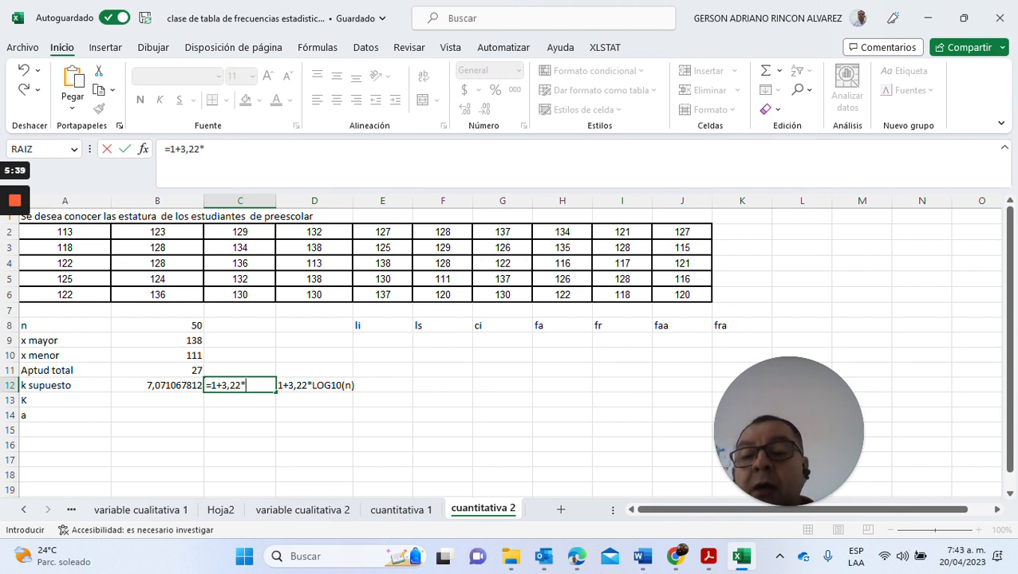
Complete the C12 formula with the LOG10 function of n in B8, finding the function by searching "log".
{"action": "left_click", "coordinate": [143, 150]}
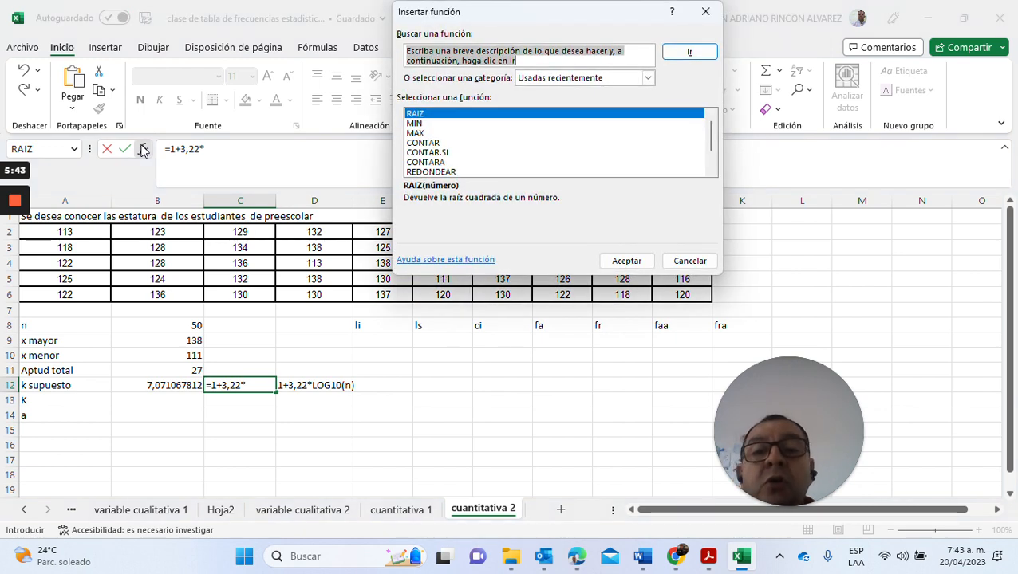
{"action": "type", "text": "log"}
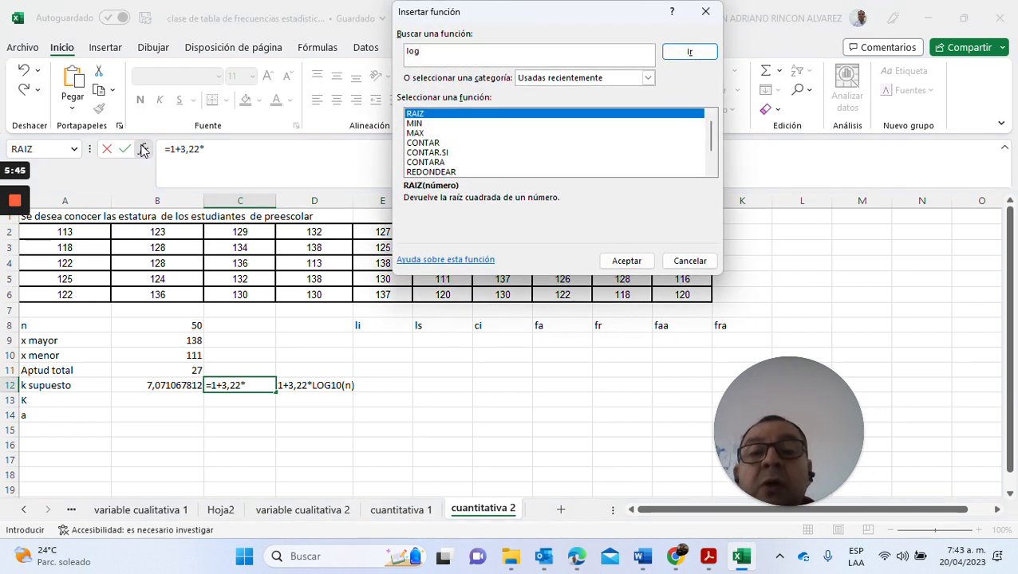
{"action": "left_click", "coordinate": [684, 54]}
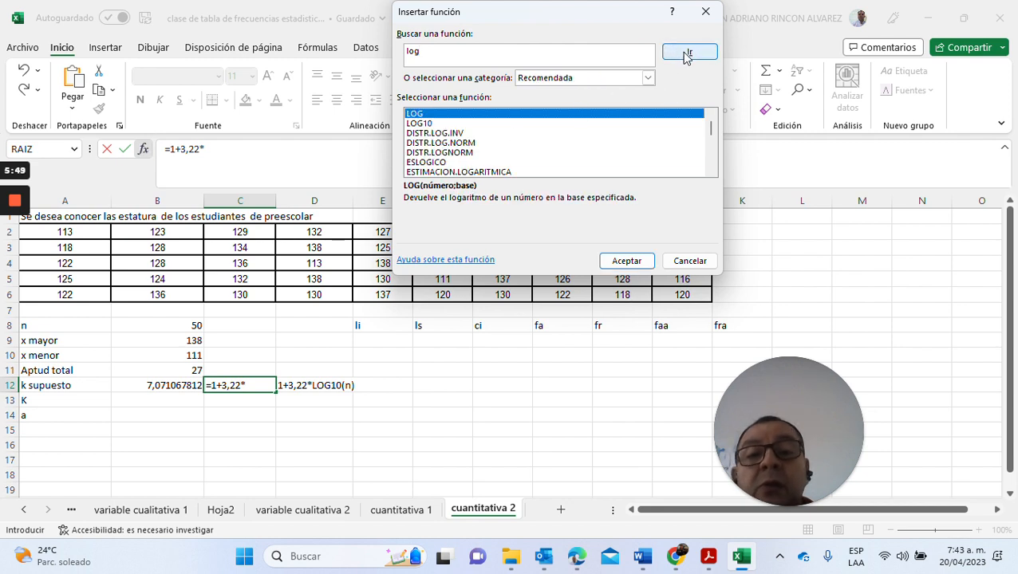
{"action": "left_click", "coordinate": [419, 125]}
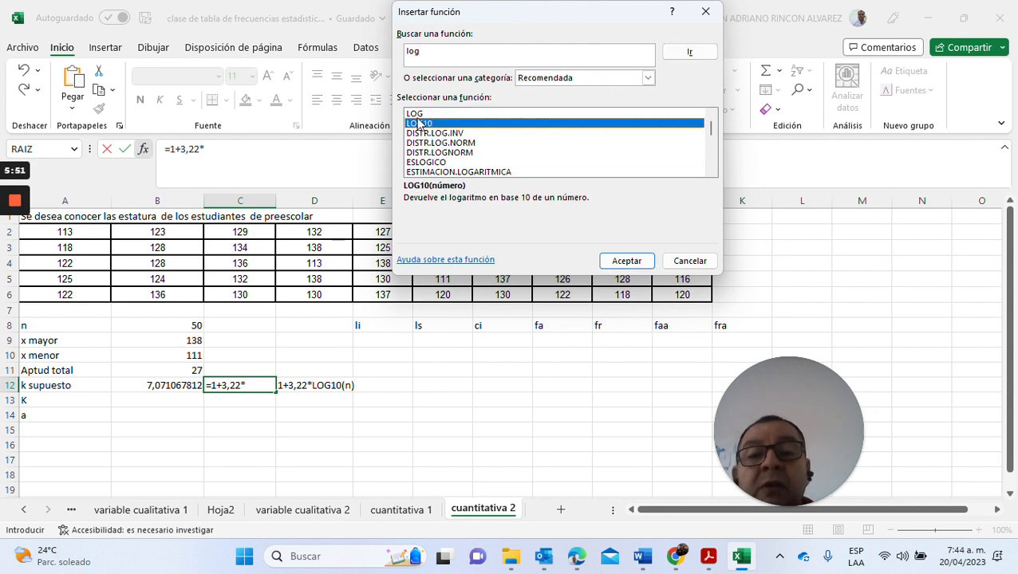
{"action": "key", "text": "Up"}
{"action": "left_click", "coordinate": [418, 125]}
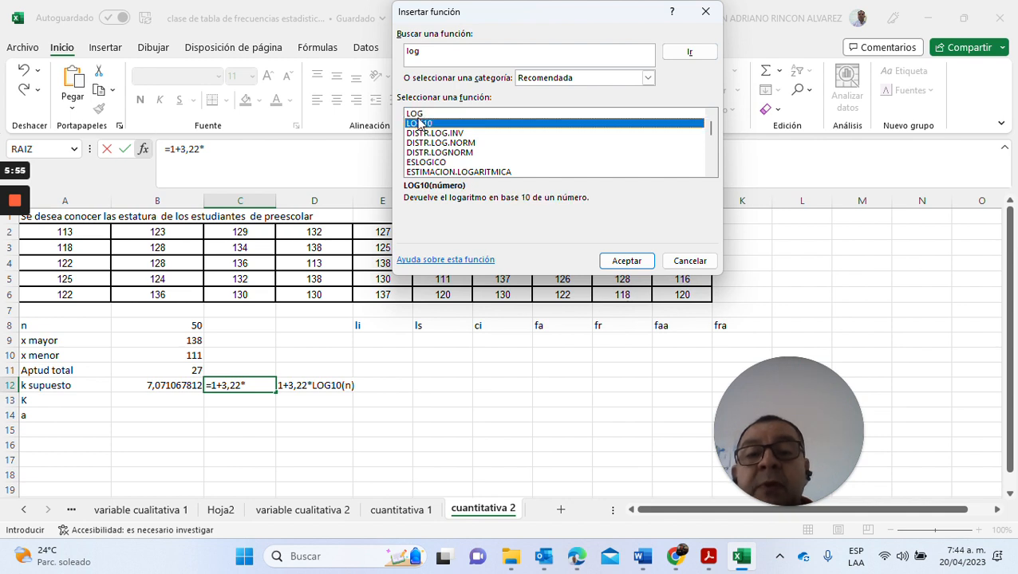
{"action": "left_click", "coordinate": [418, 115]}
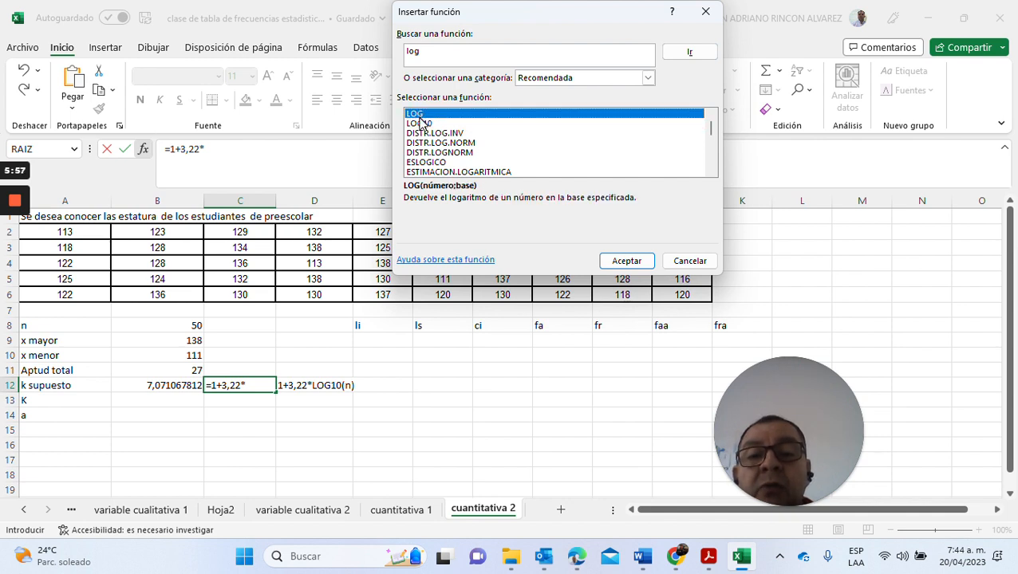
{"action": "left_click", "coordinate": [424, 125]}
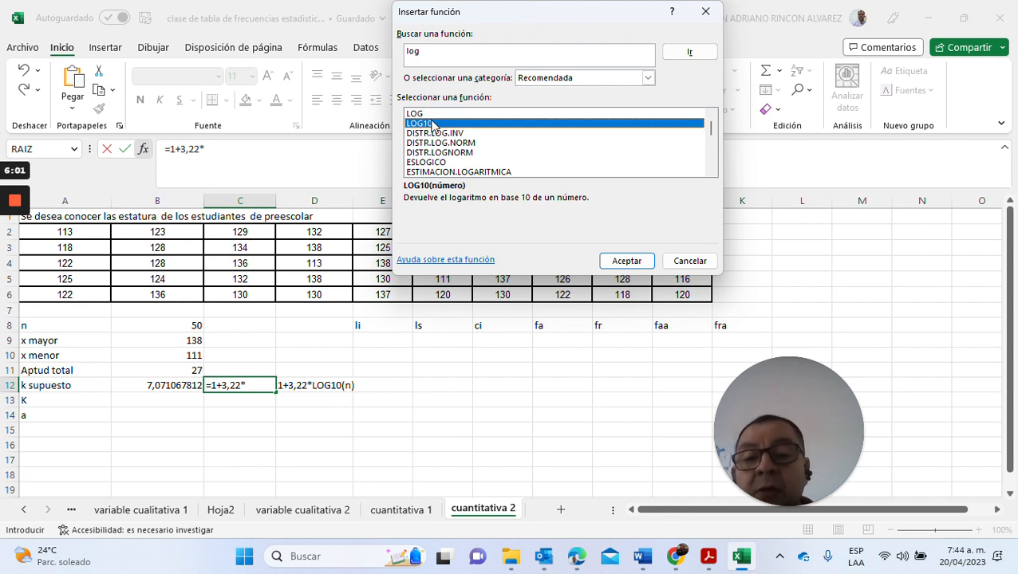
{"action": "left_click", "coordinate": [626, 261]}
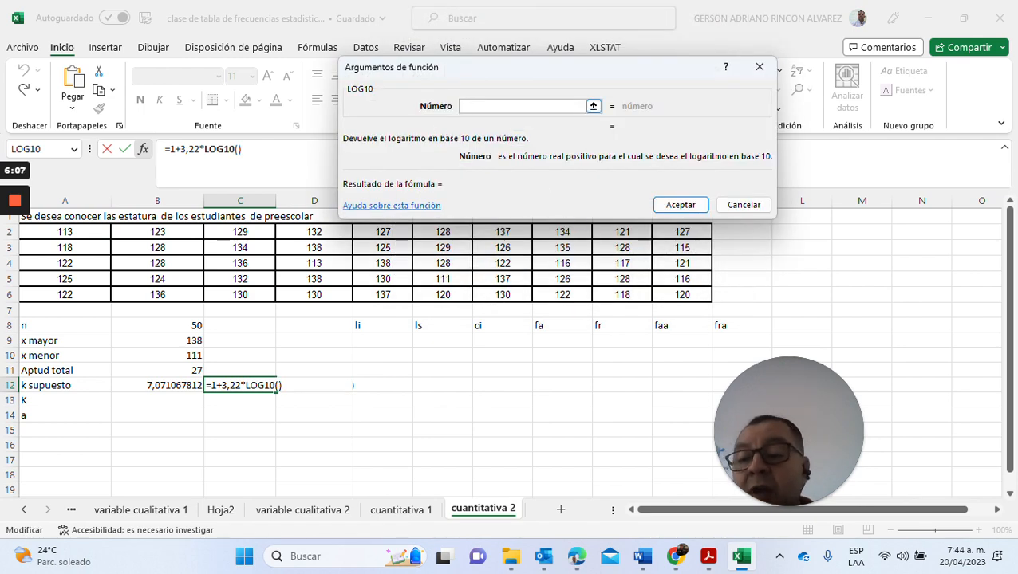
{"action": "left_click", "coordinate": [157, 325]}
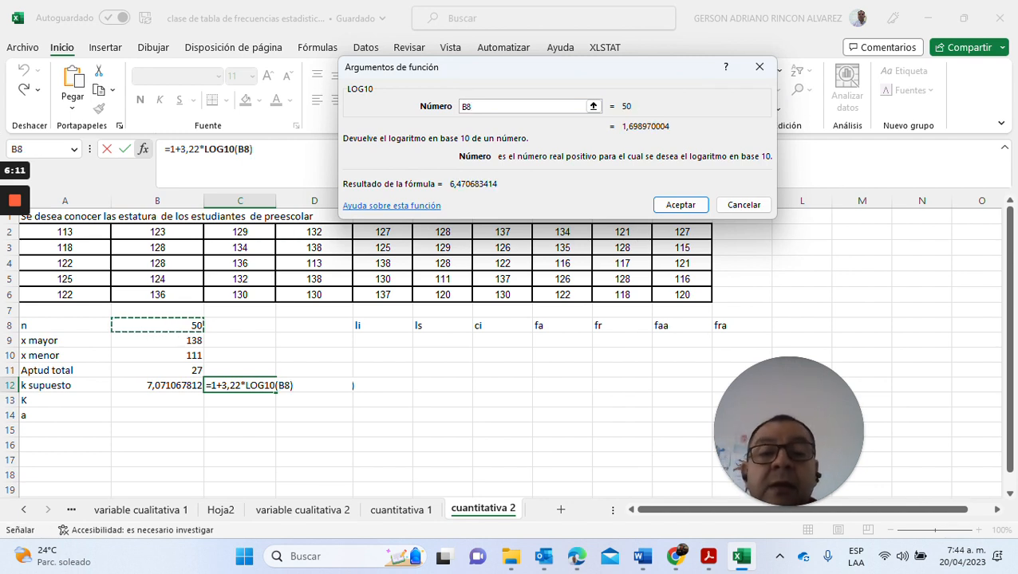
{"action": "left_click", "coordinate": [679, 206]}
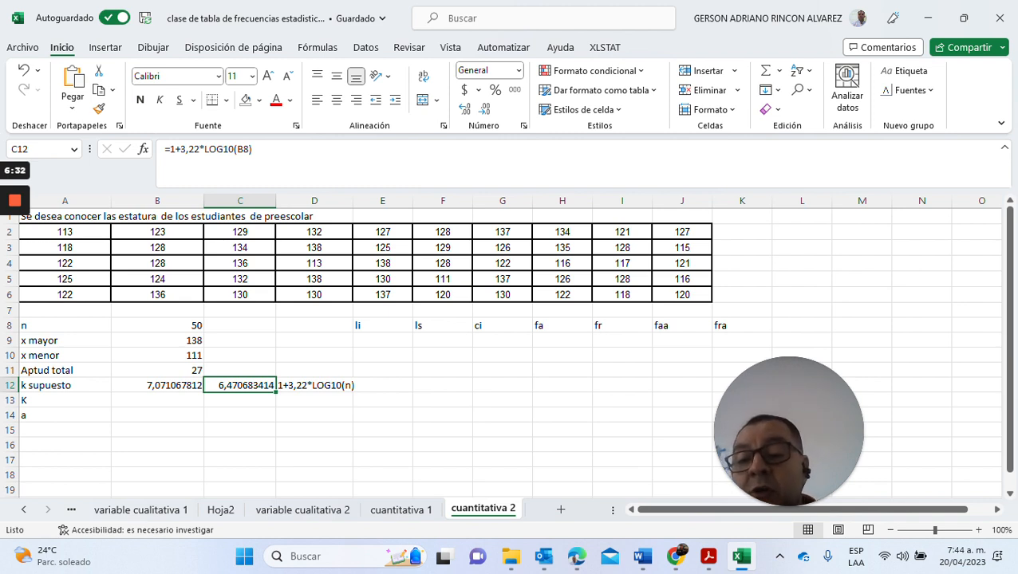
{"action": "left_click", "coordinate": [157, 385]}
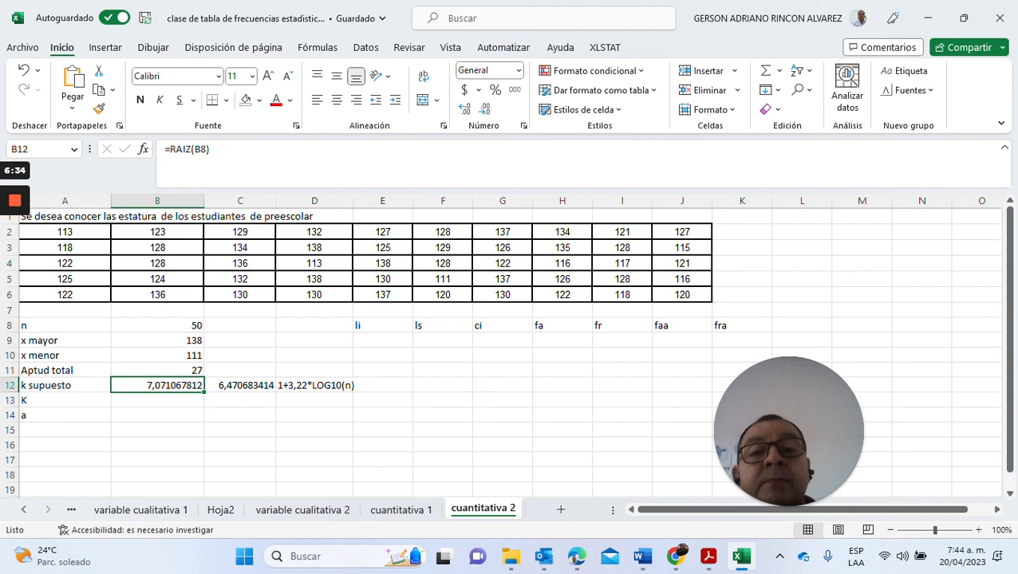
{"action": "left_click", "coordinate": [240, 385]}
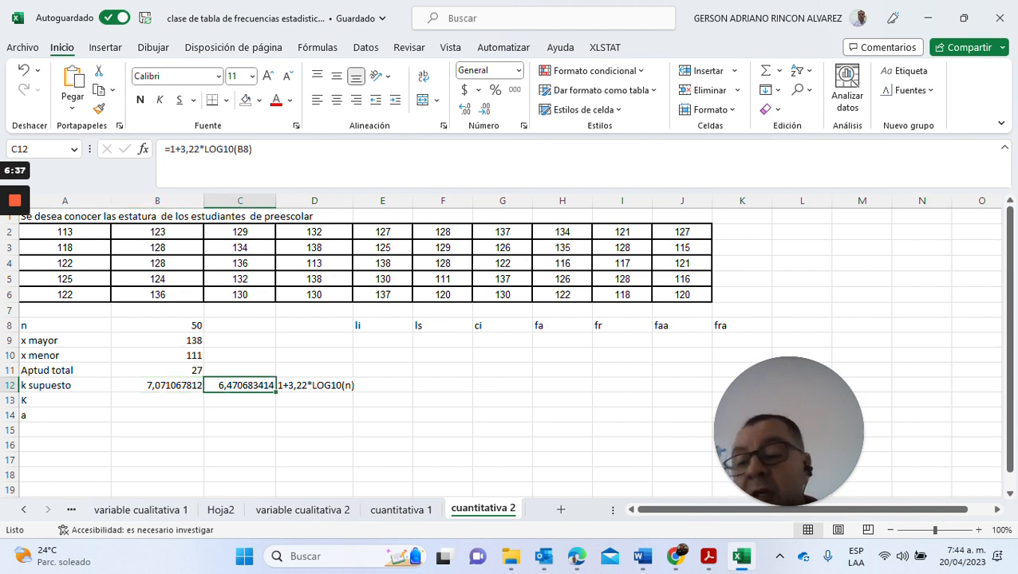
{"action": "left_click", "coordinate": [157, 385]}
{"action": "left_click", "coordinate": [240, 385]}
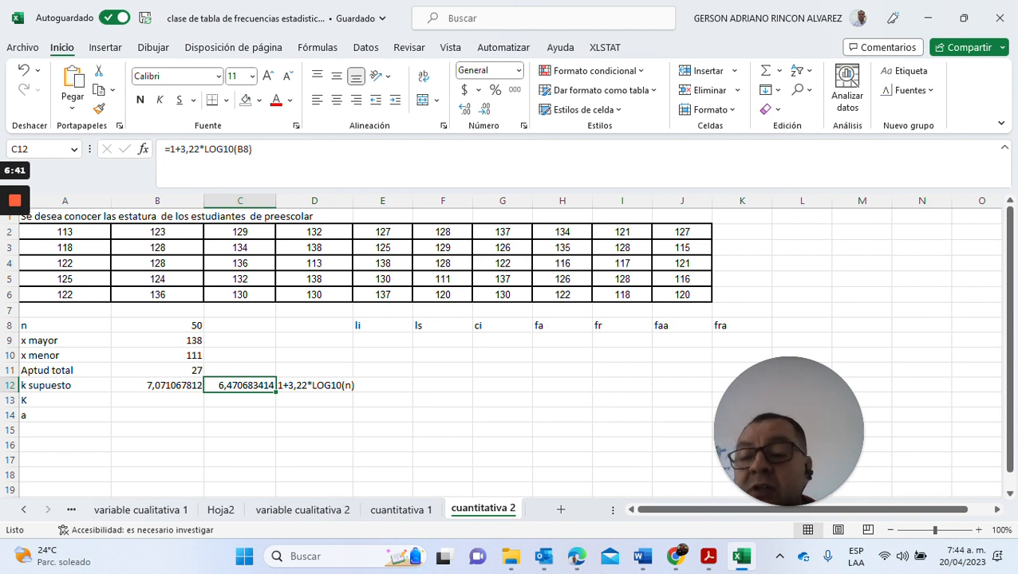
Enter 7 as the definitive number of classes K in cell B13.
{"action": "left_click", "coordinate": [158, 400]}
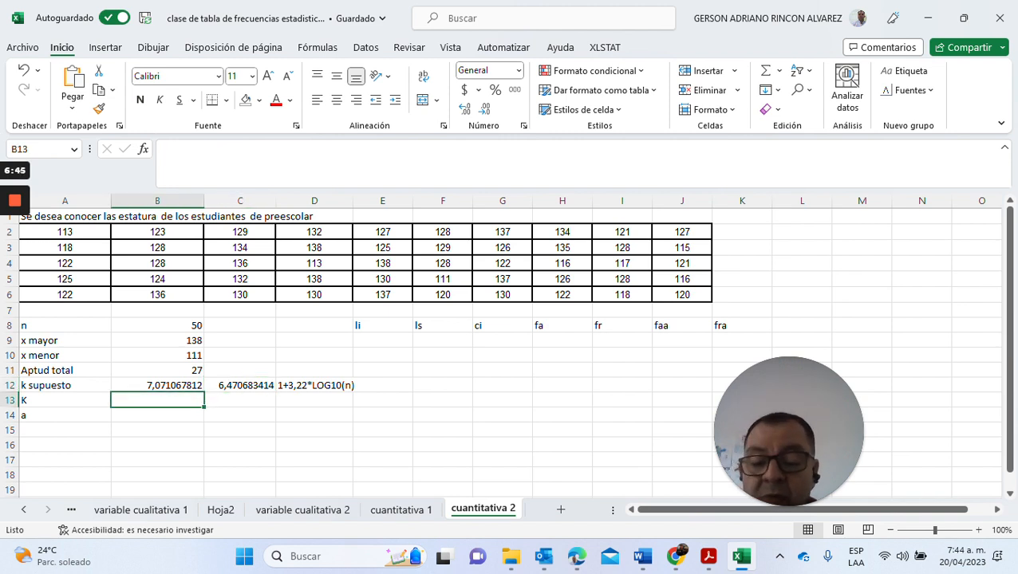
{"action": "type", "text": "7"}
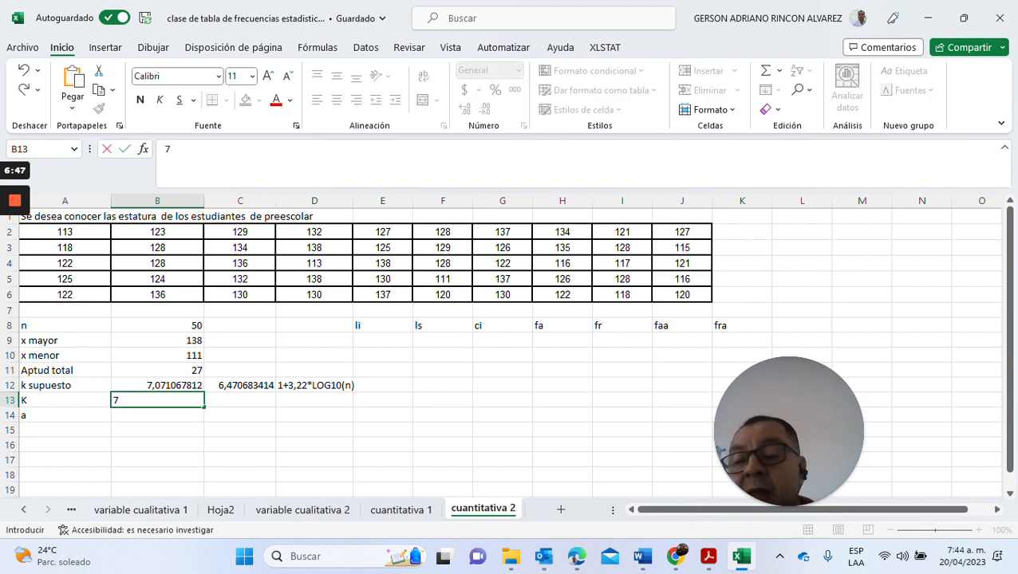
{"action": "key", "text": "Return"}
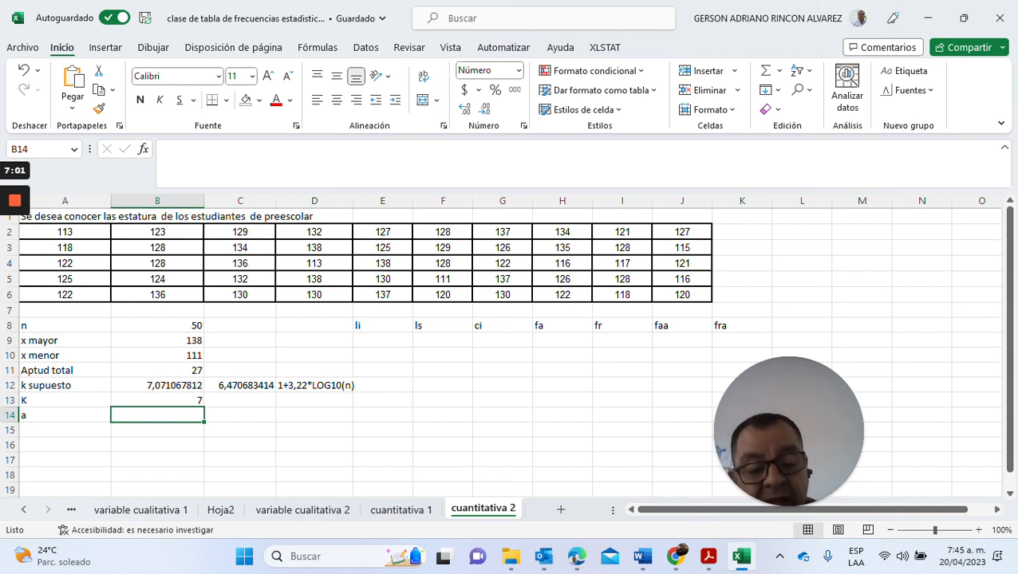
Calculate the class width a in cell B14 with the formula =B11/B13, dividing Aptud total by K.
{"action": "type", "text": "="}
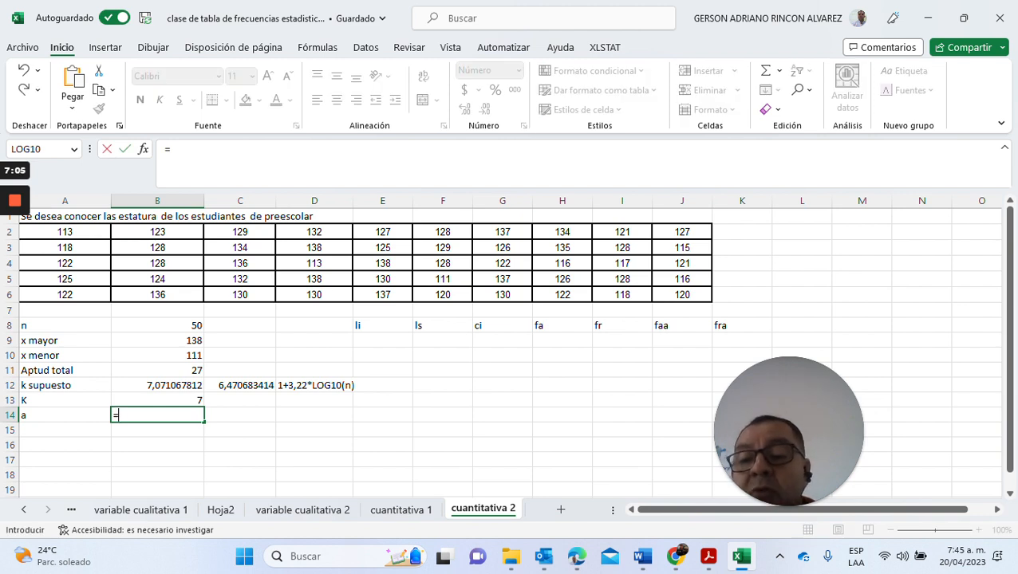
{"action": "left_click", "coordinate": [157, 371]}
{"action": "type", "text": "/"}
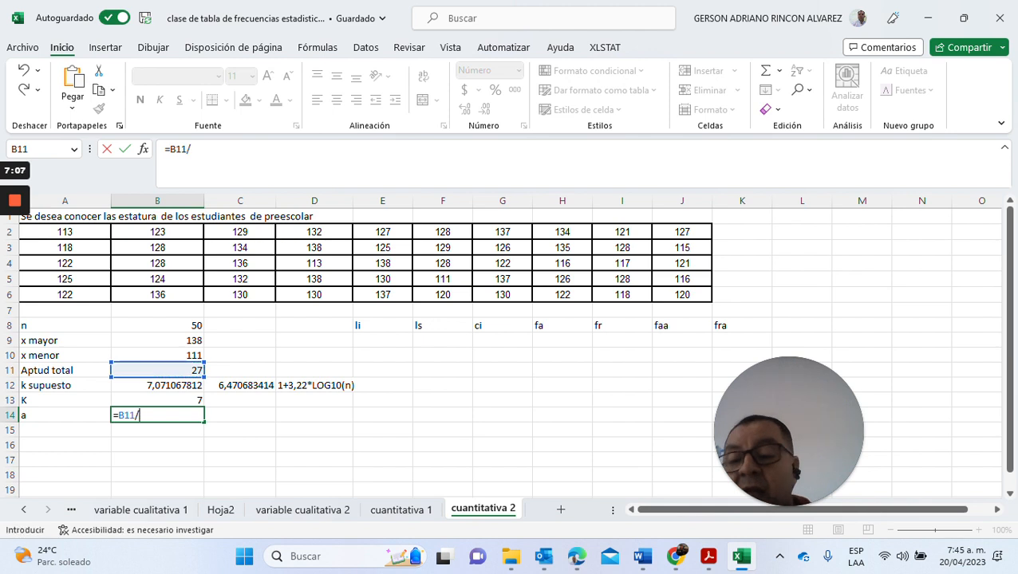
{"action": "left_click", "coordinate": [157, 400]}
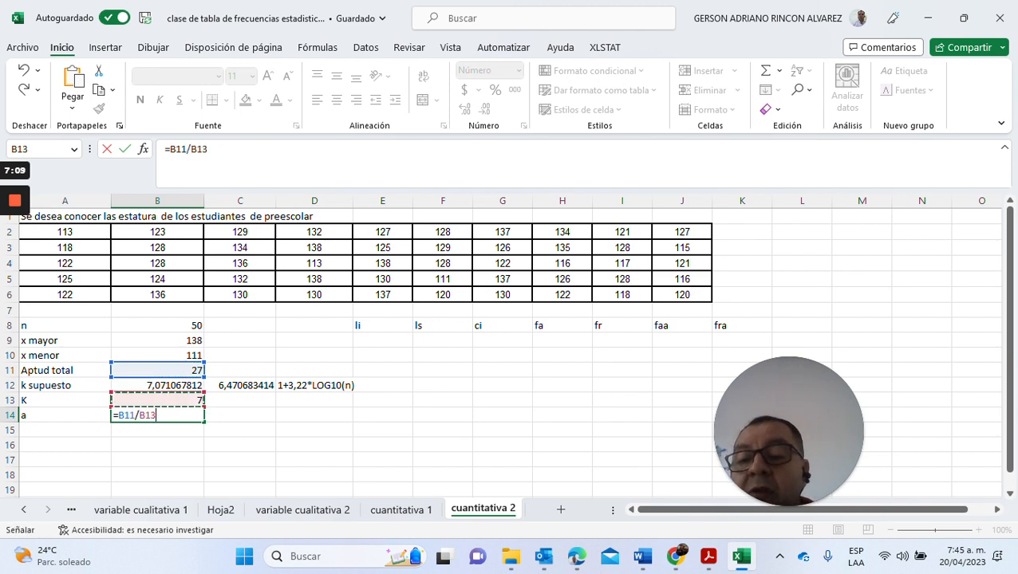
{"action": "key", "text": "Return"}
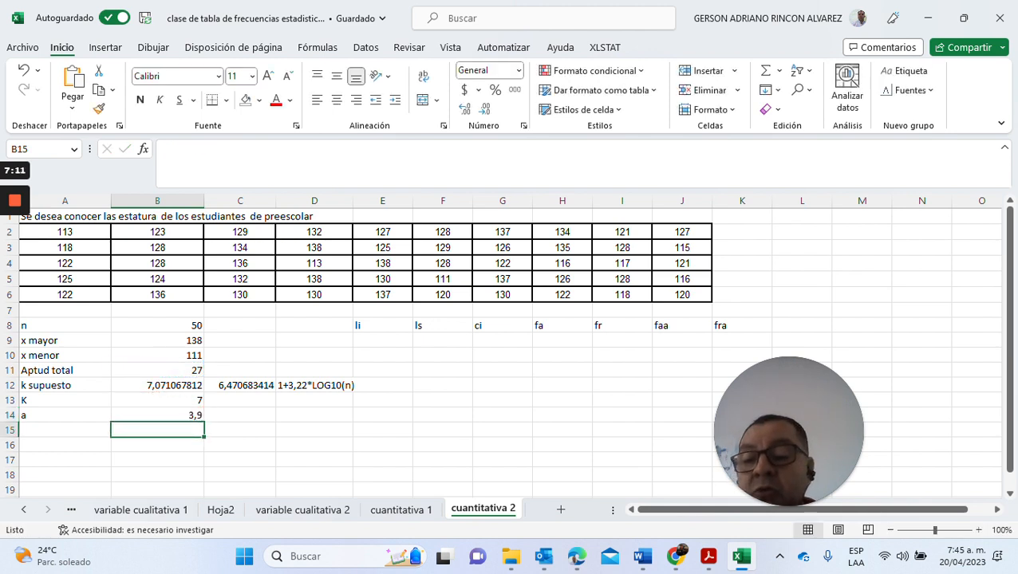
{"action": "left_click", "coordinate": [157, 415]}
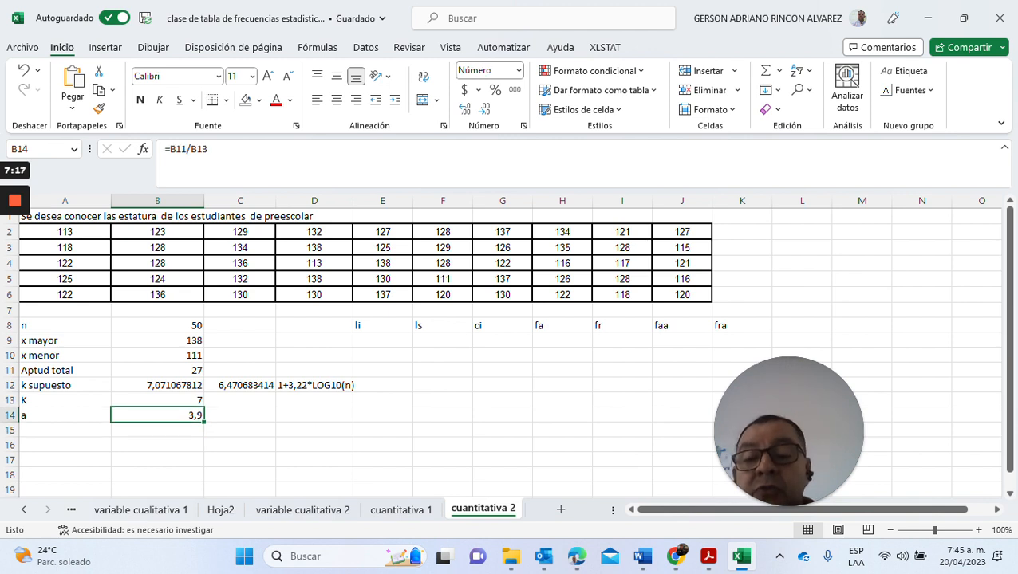
Set the first lower limit (li) in cell E9 to the minimum value with the formula =B10.
{"action": "left_click", "coordinate": [383, 341]}
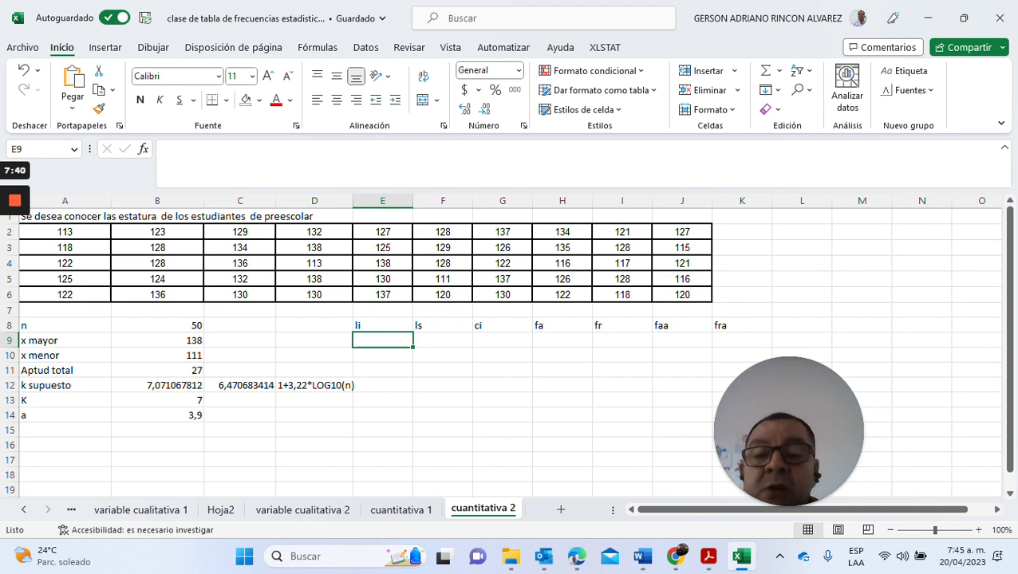
{"action": "left_click", "coordinate": [383, 325]}
{"action": "key", "text": "Tab"}
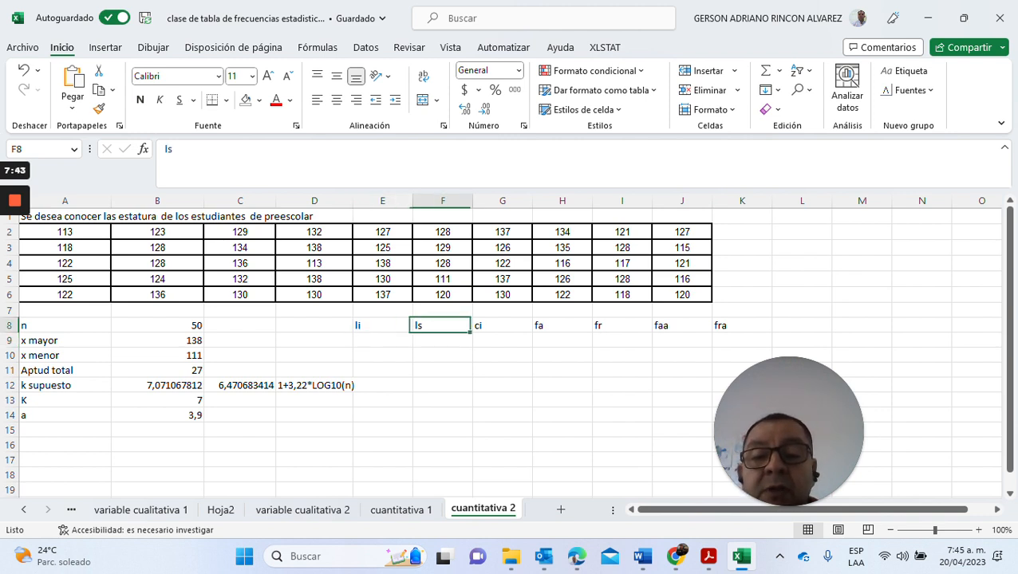
{"action": "key", "text": "Return"}
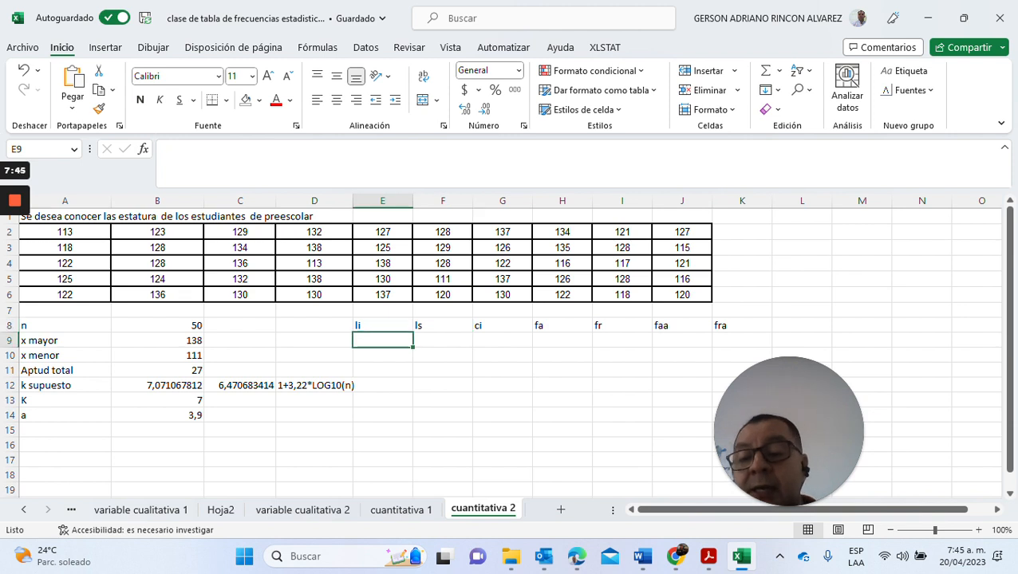
{"action": "type", "text": "="}
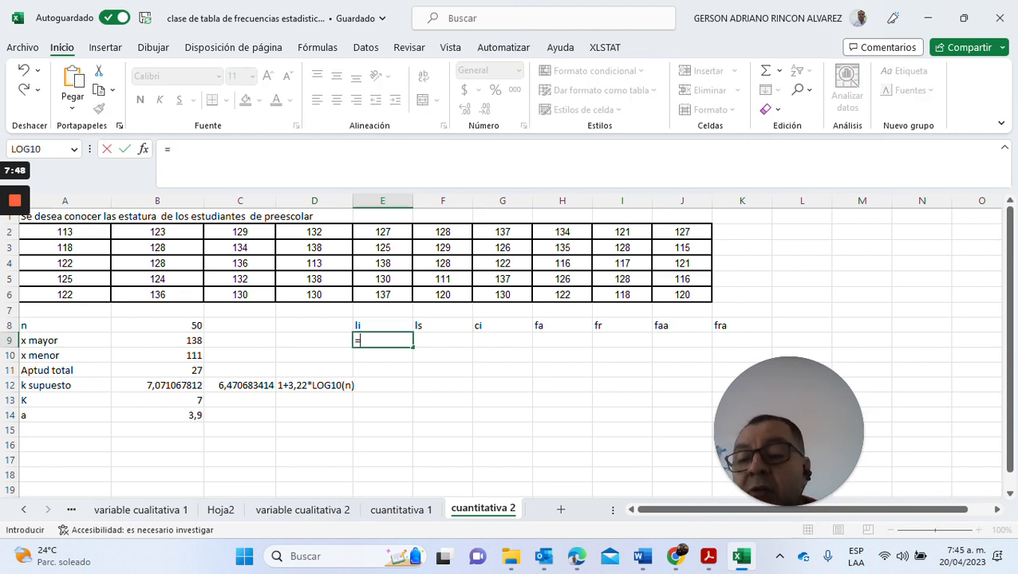
{"action": "left_click", "coordinate": [157, 355]}
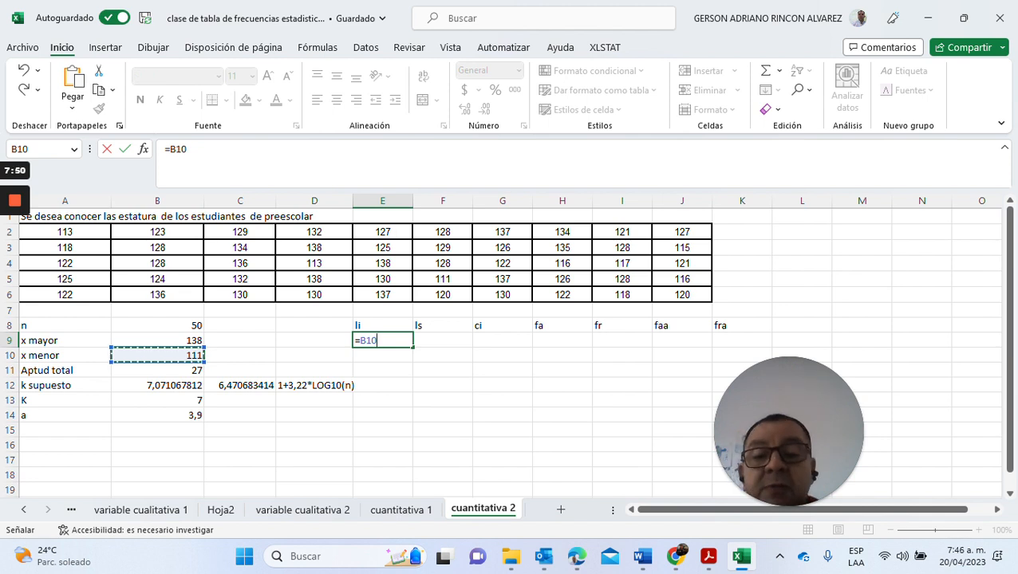
{"action": "key", "text": "Return"}
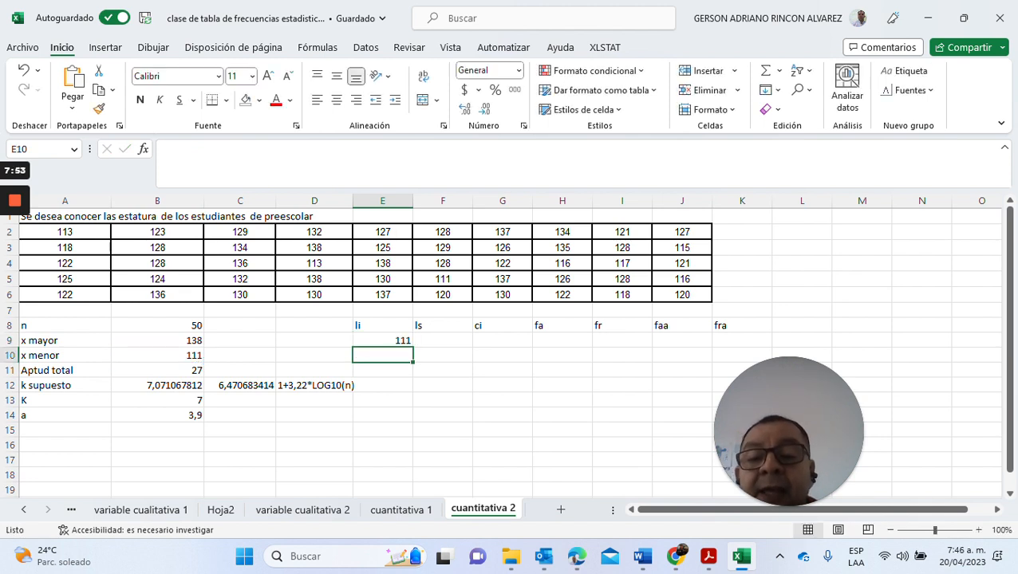
Calculate the first upper limit (ls) in cell F9 with the formula =E9+B14.
{"action": "left_click", "coordinate": [443, 341]}
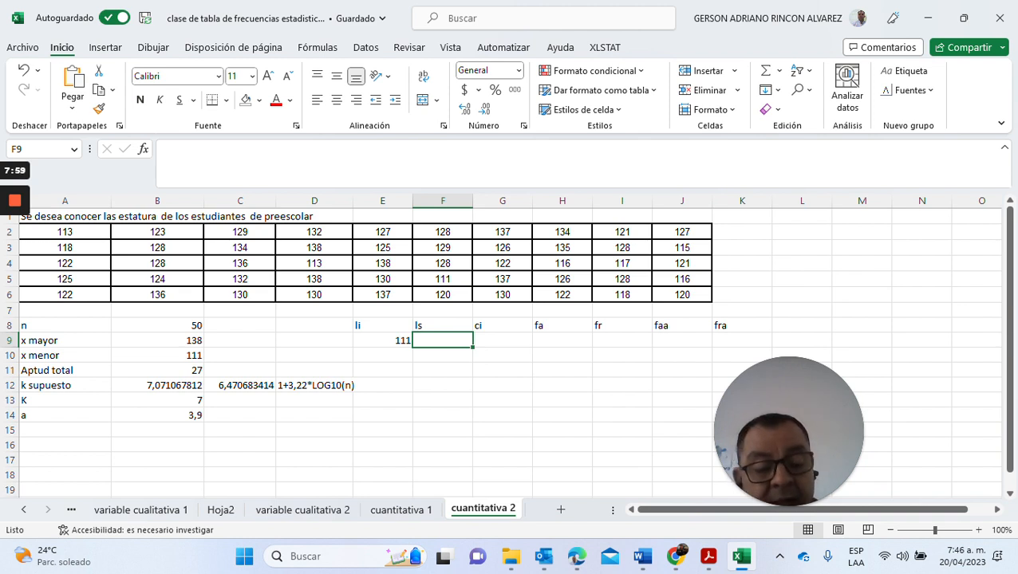
{"action": "type", "text": "="}
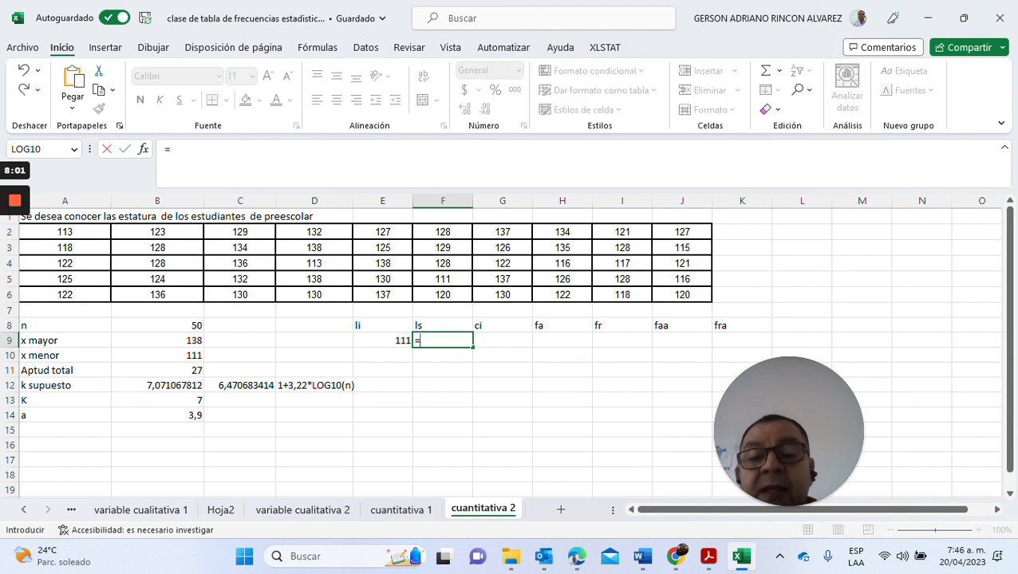
{"action": "key", "text": "Left"}
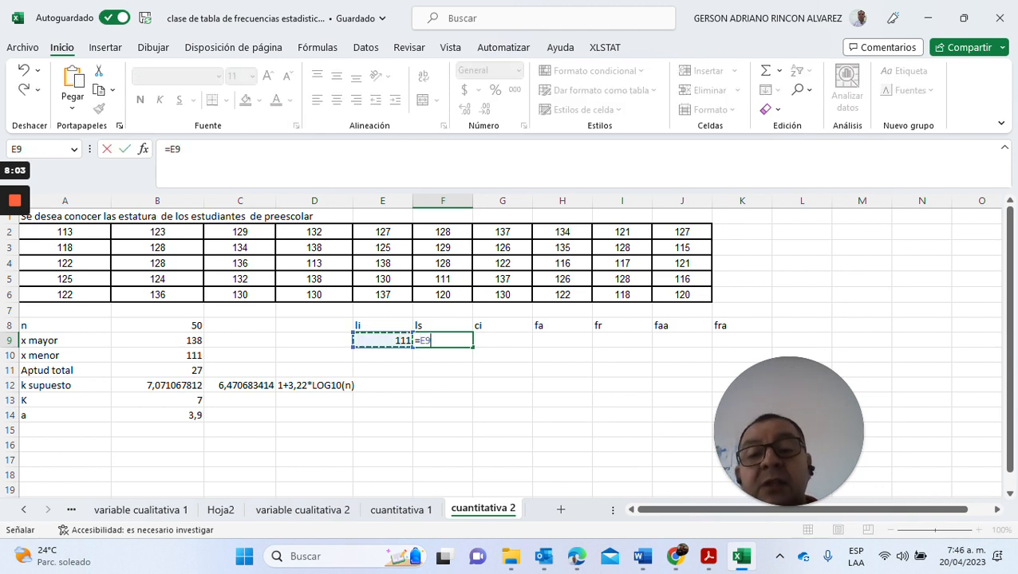
{"action": "type", "text": "+"}
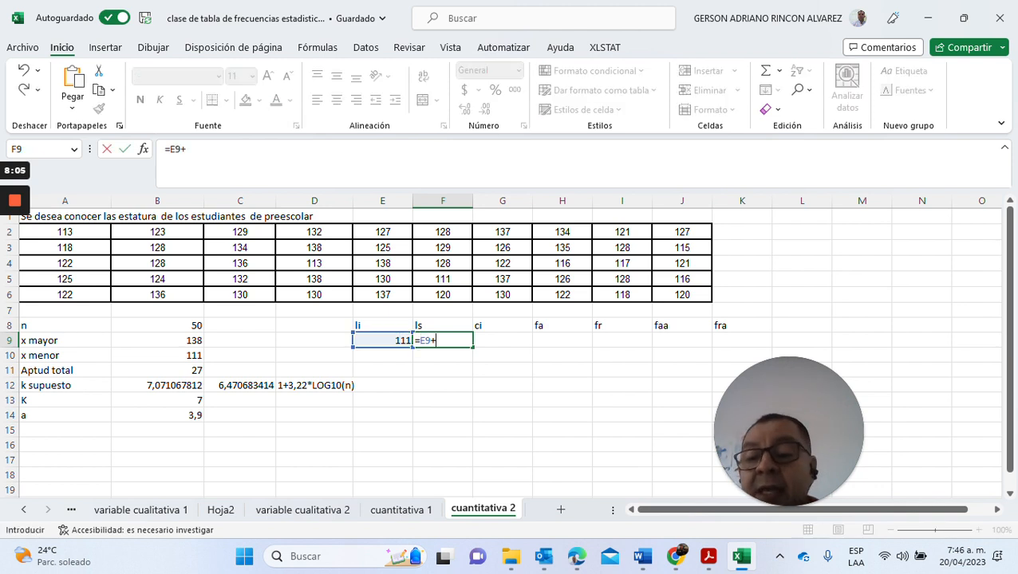
{"action": "left_click", "coordinate": [157, 416]}
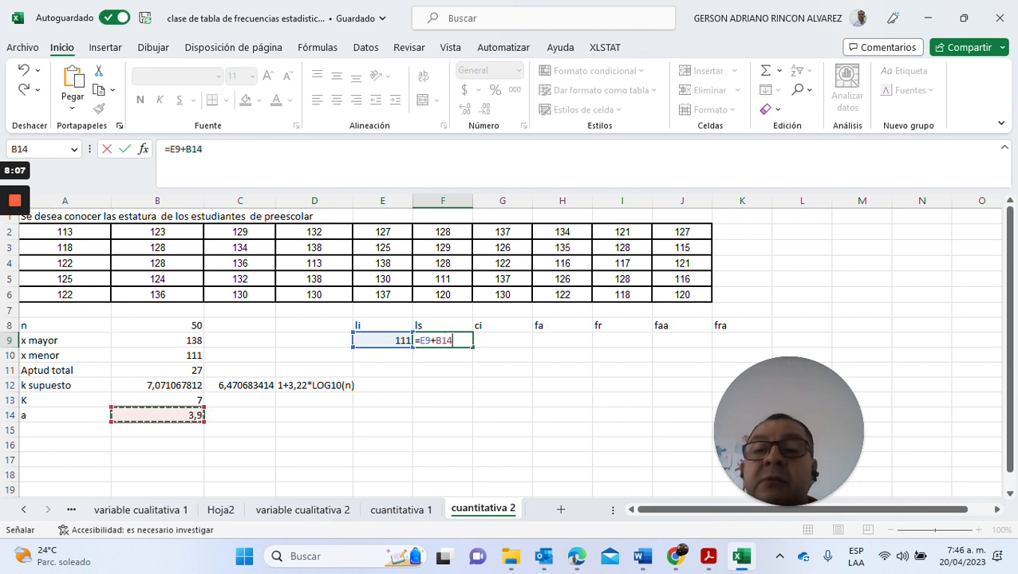
{"action": "key", "text": "Return"}
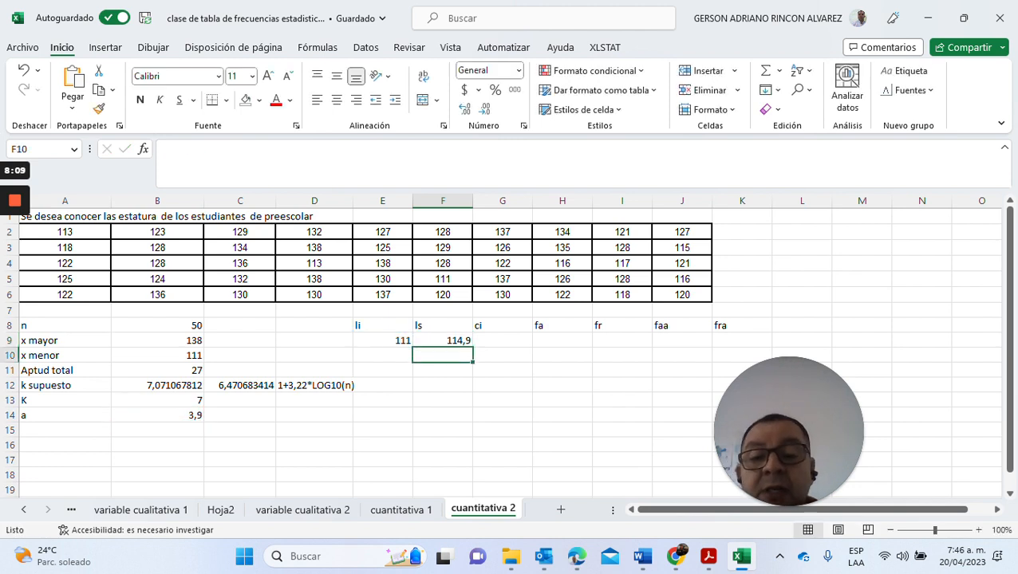
Make the B14 reference in the F9 formula absolute so it reads =E9+$B$14.
{"action": "left_click", "coordinate": [383, 340]}
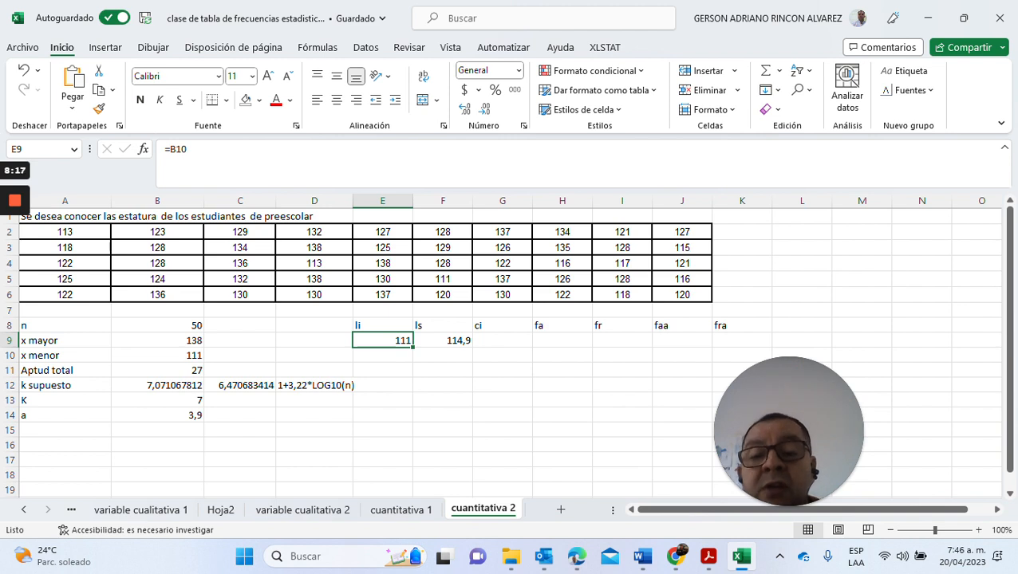
{"action": "left_click", "coordinate": [442, 340]}
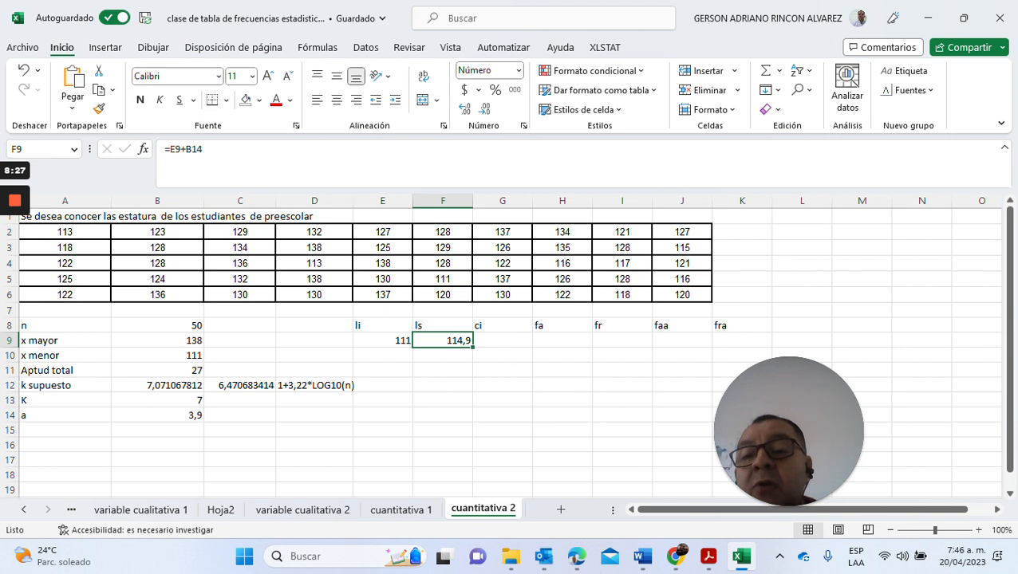
{"action": "double_click", "coordinate": [193, 150]}
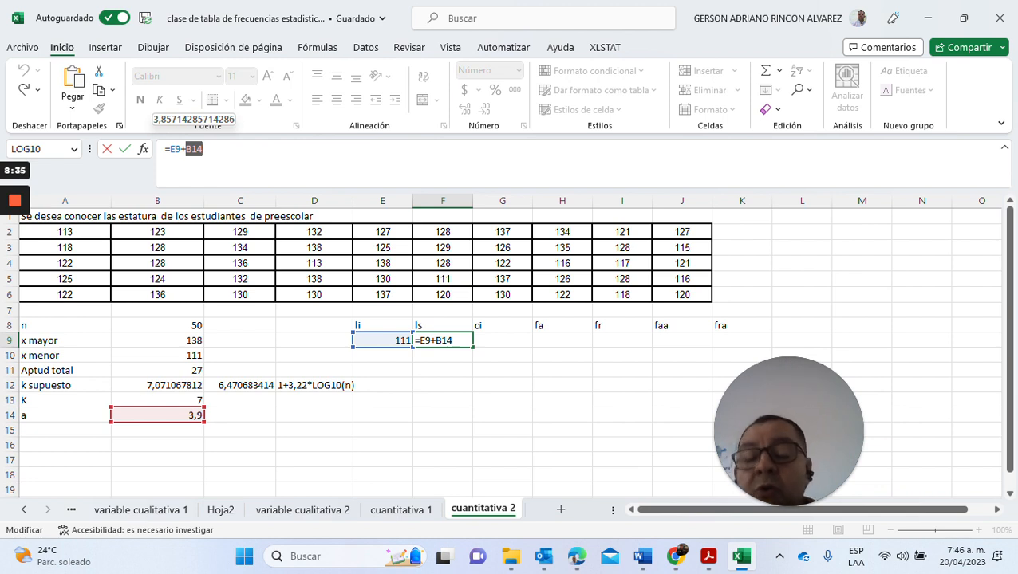
{"action": "key", "text": "F4"}
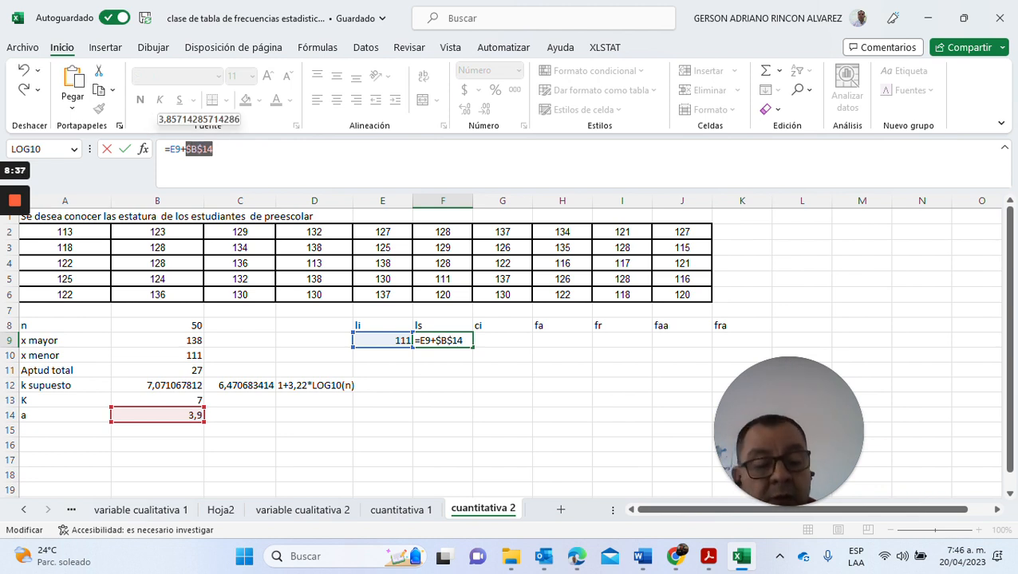
{"action": "key", "text": "Return"}
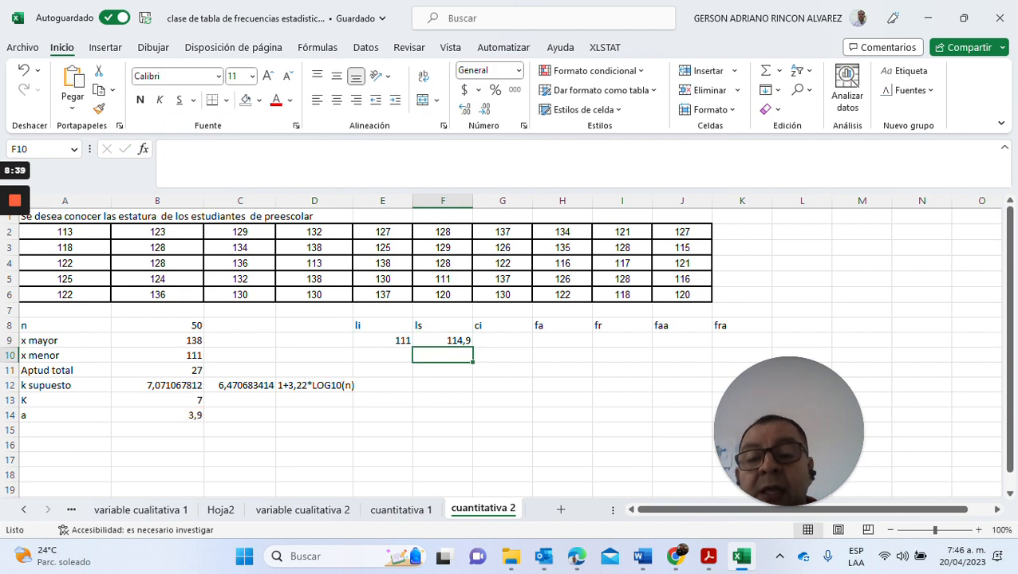
Set the second lower limit in cell E10 to the previous upper limit with the formula =F9.
{"action": "key", "text": "Left"}
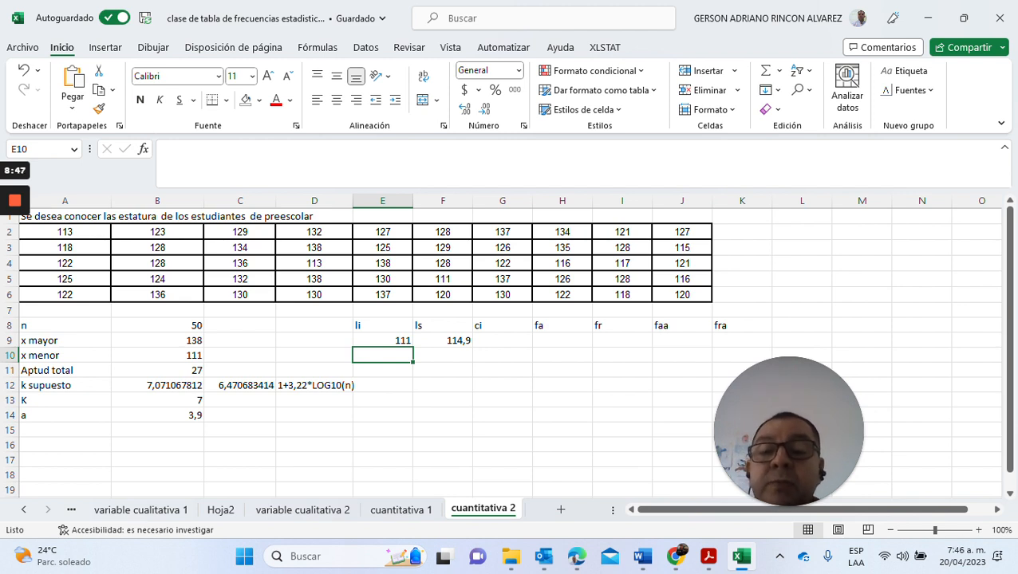
{"action": "type", "text": "="}
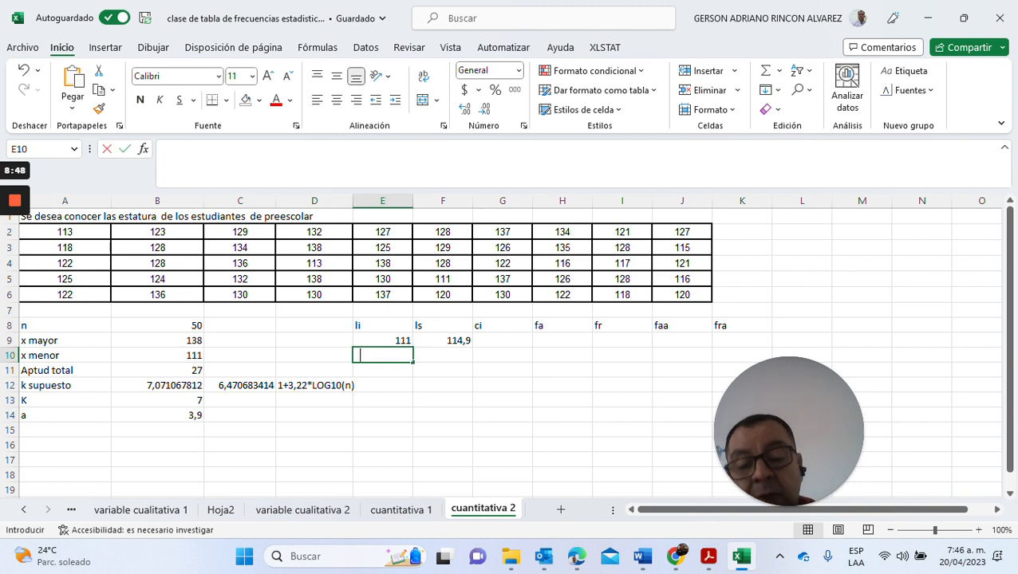
{"action": "left_click", "coordinate": [443, 341]}
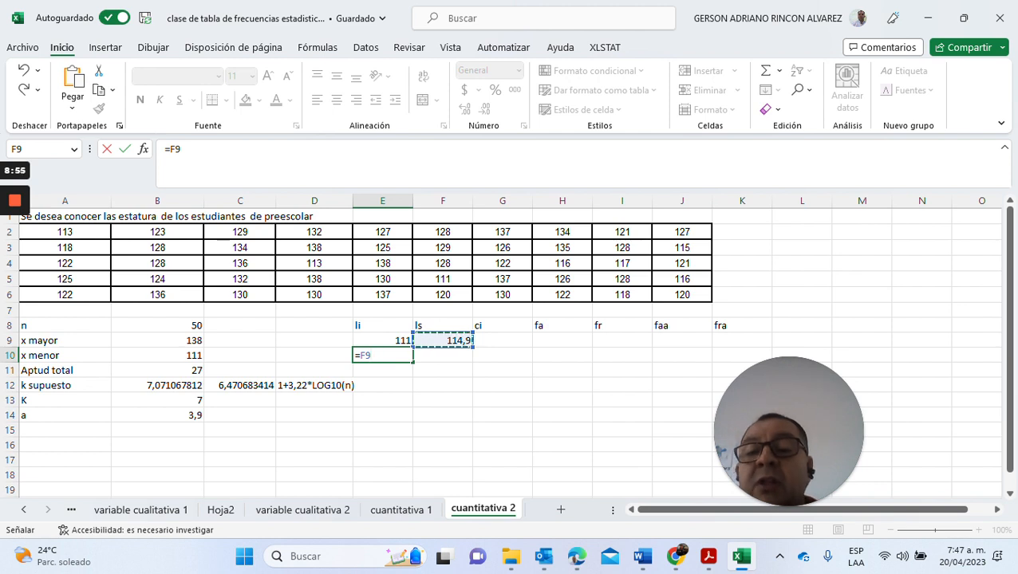
{"action": "key", "text": "Return"}
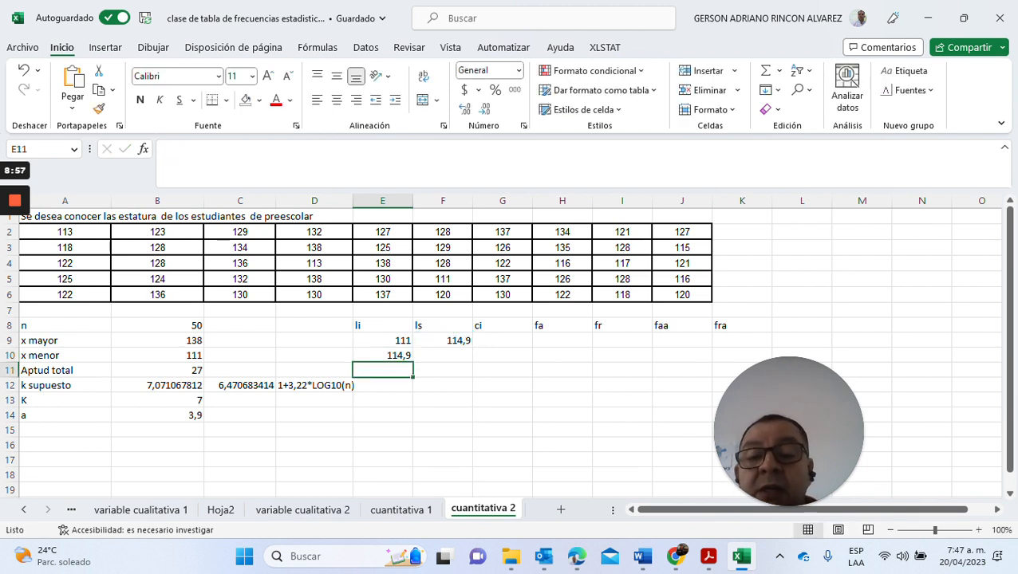
Fill the E10 formula down to E15 and the F9 formula down to F15, and compare F15 with the maximum in B9.
{"action": "left_click", "coordinate": [383, 356]}
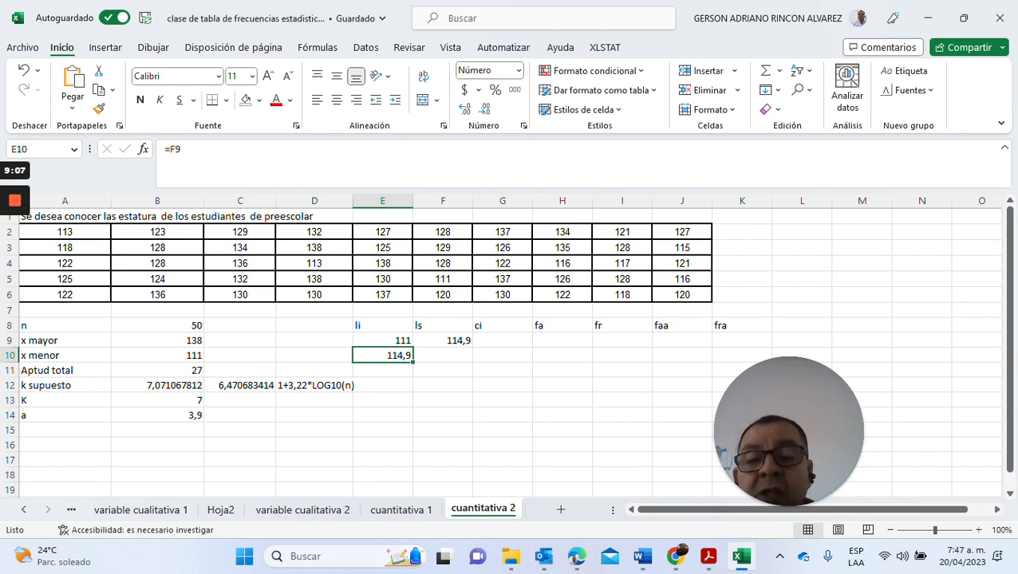
{"action": "left_click_drag", "start_coordinate": [412, 362], "coordinate": [408, 433]}
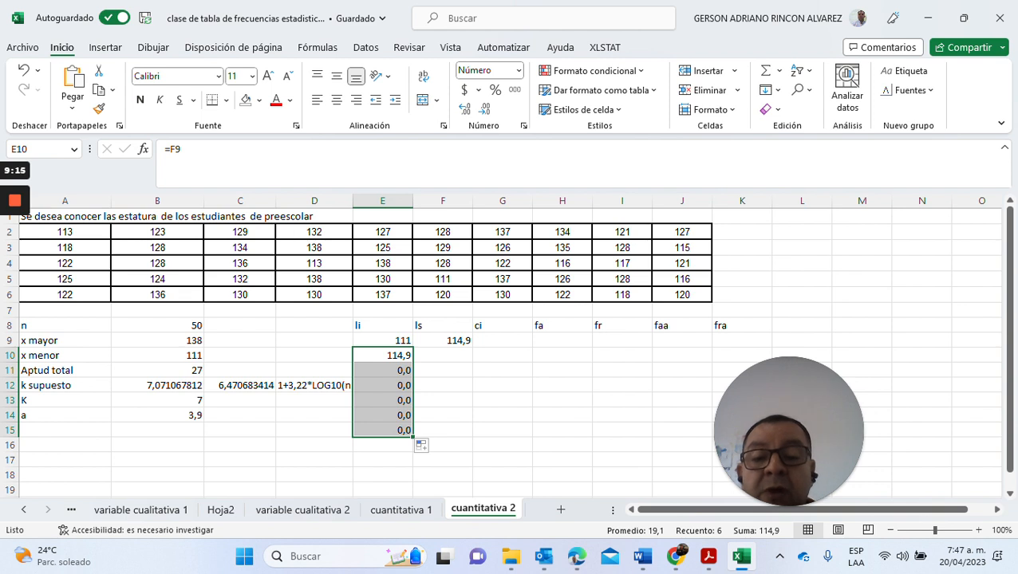
{"action": "left_click", "coordinate": [443, 341]}
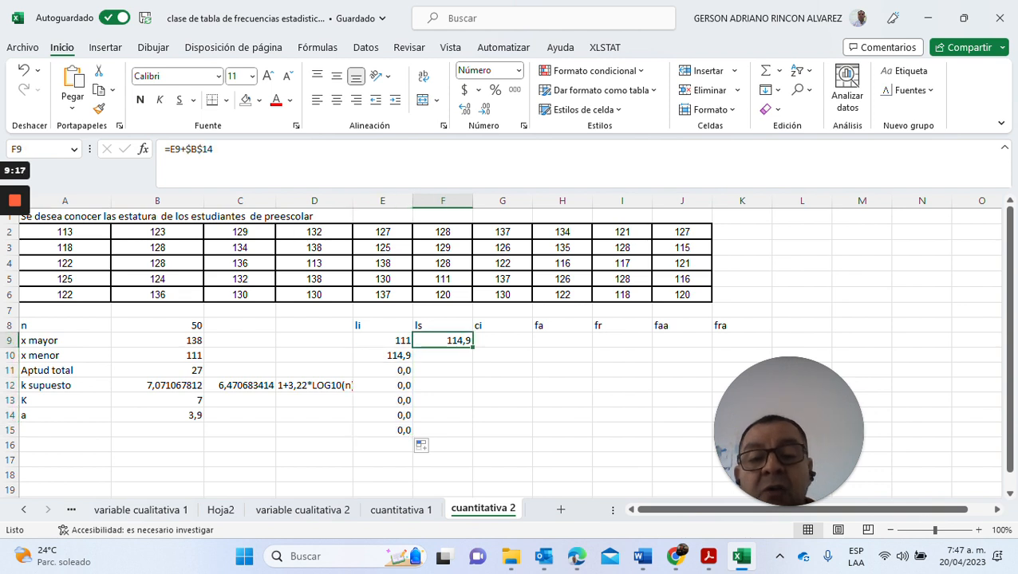
{"action": "left_click_drag", "start_coordinate": [473, 348], "coordinate": [473, 436]}
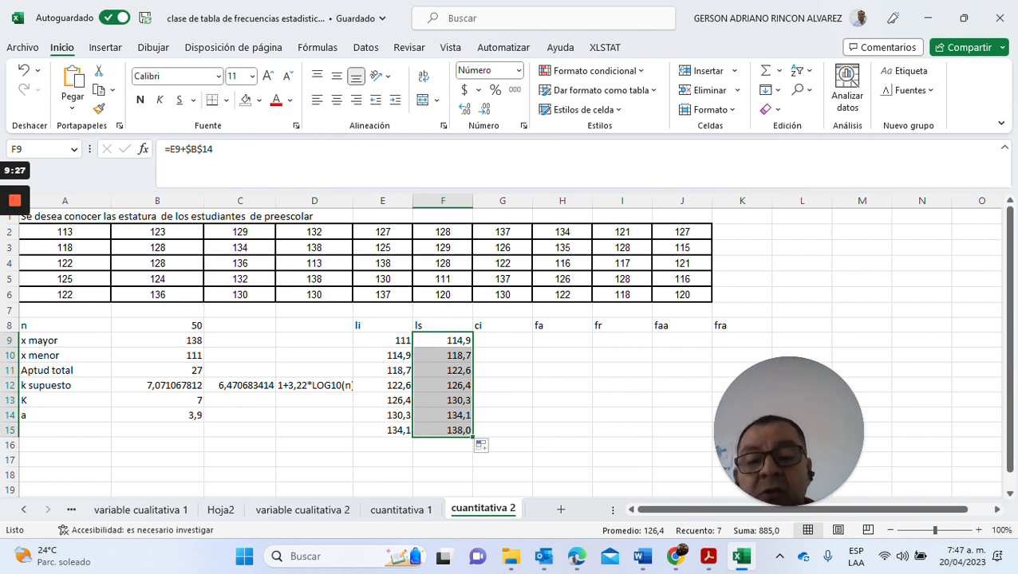
{"action": "left_click", "coordinate": [443, 431]}
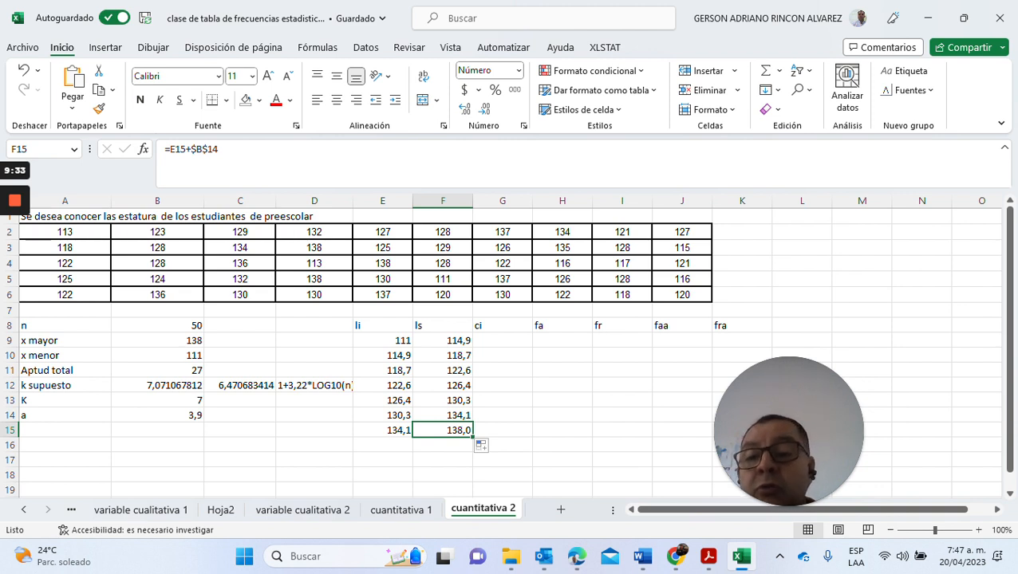
{"action": "left_click", "coordinate": [157, 340]}
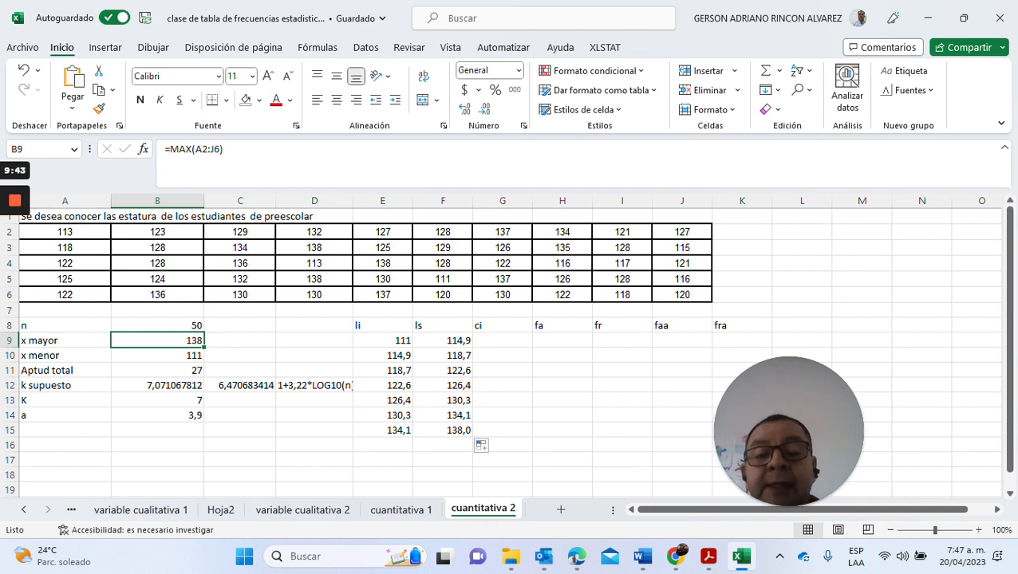
Calculate the first class mark (ci) in cell G9 with the formula =(E9+F9)/2.
{"action": "left_click", "coordinate": [502, 340]}
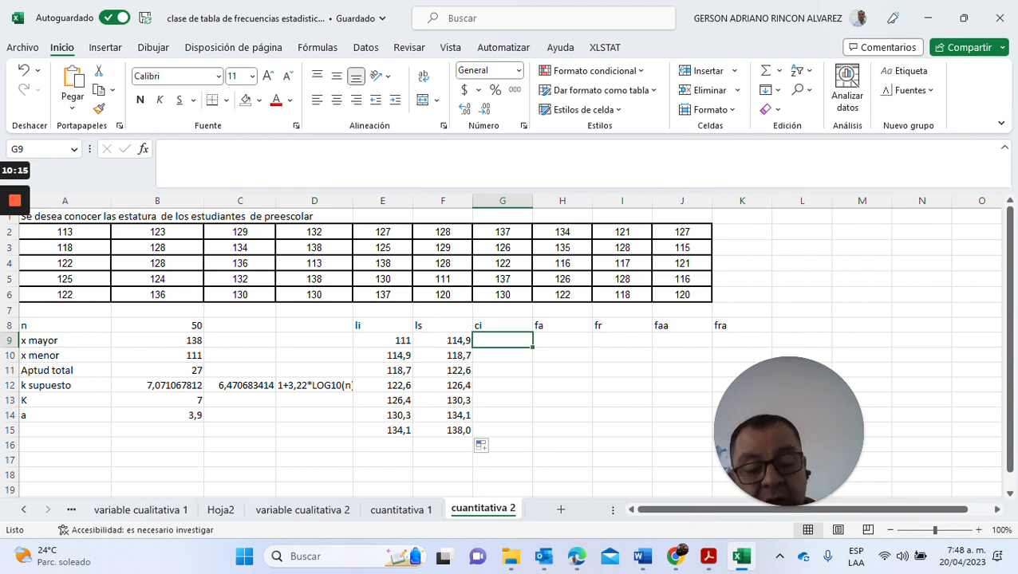
{"action": "type", "text": "="}
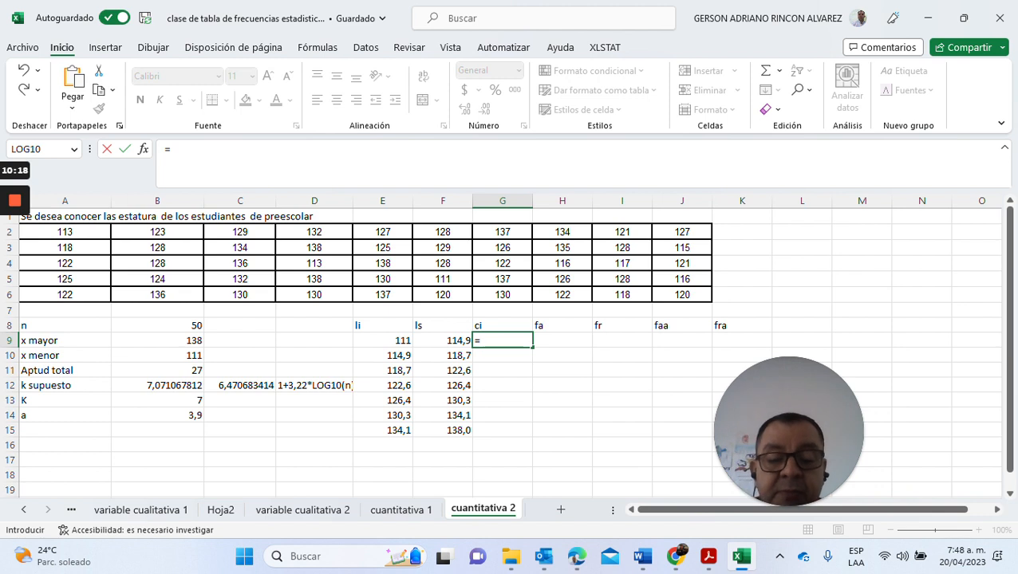
{"action": "type", "text": "("}
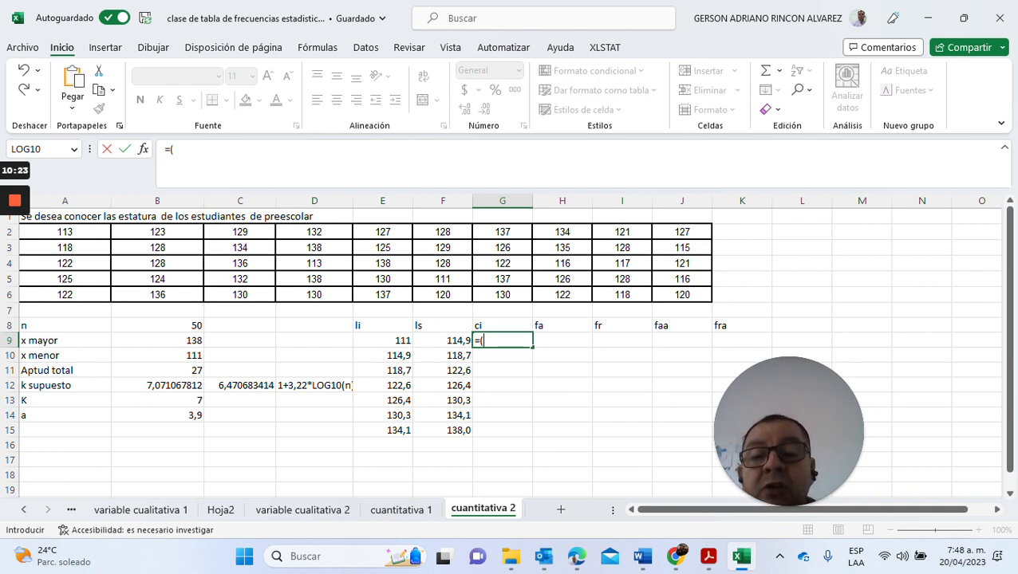
{"action": "left_click", "coordinate": [383, 340]}
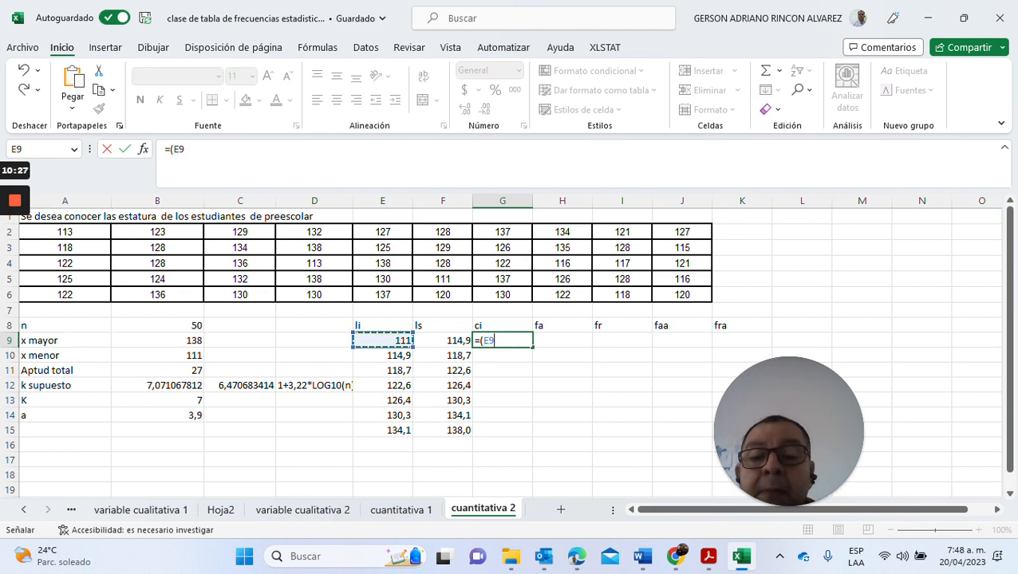
{"action": "type", "text": "+"}
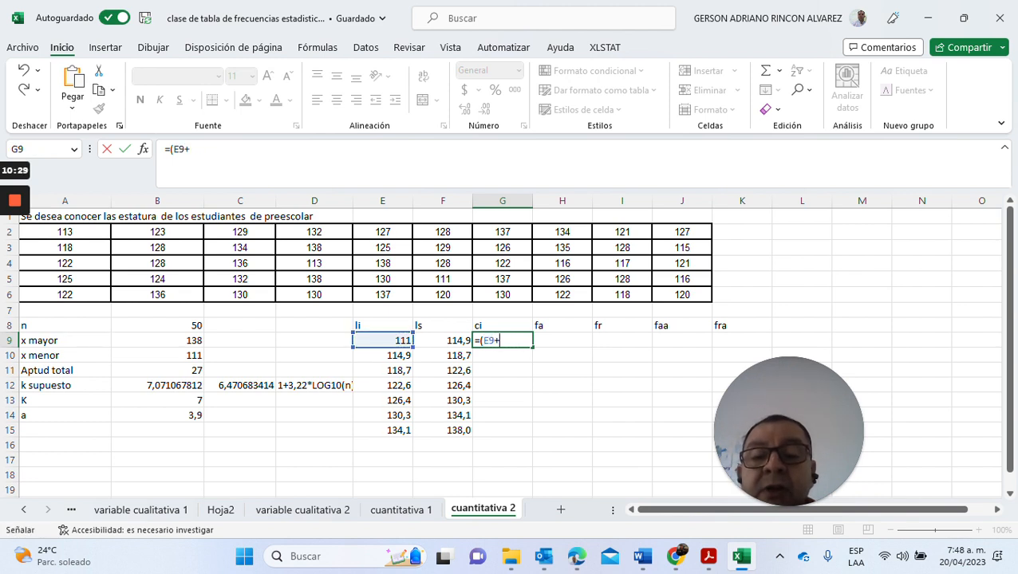
{"action": "left_click", "coordinate": [443, 341]}
{"action": "type", "text": ")"}
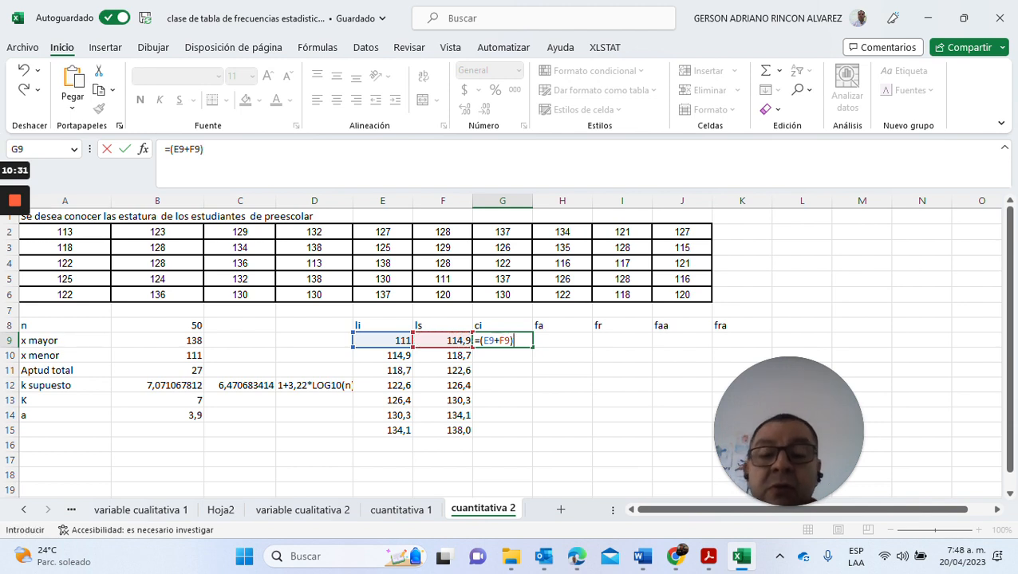
{"action": "type", "text": "/"}
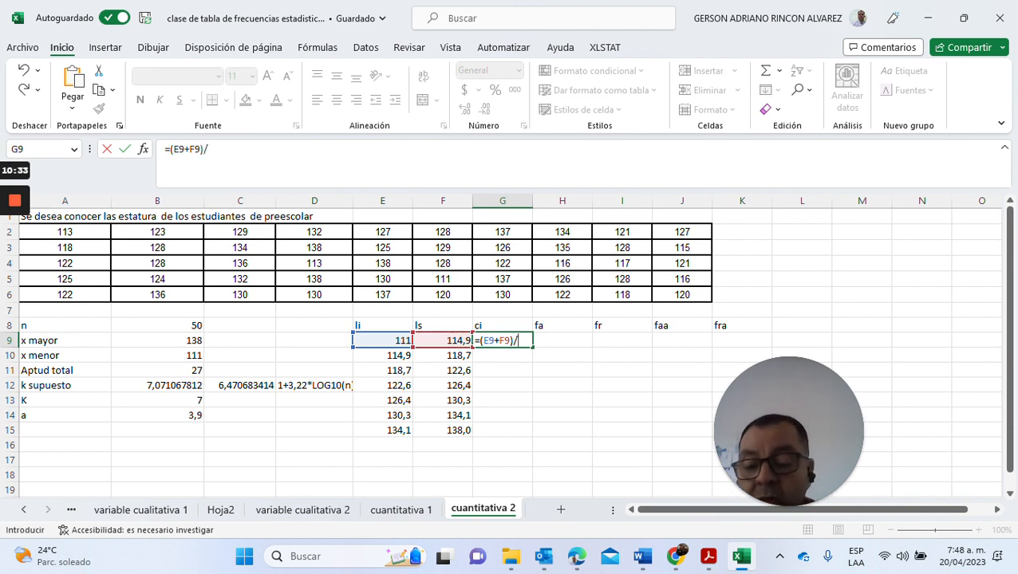
{"action": "type", "text": "2"}
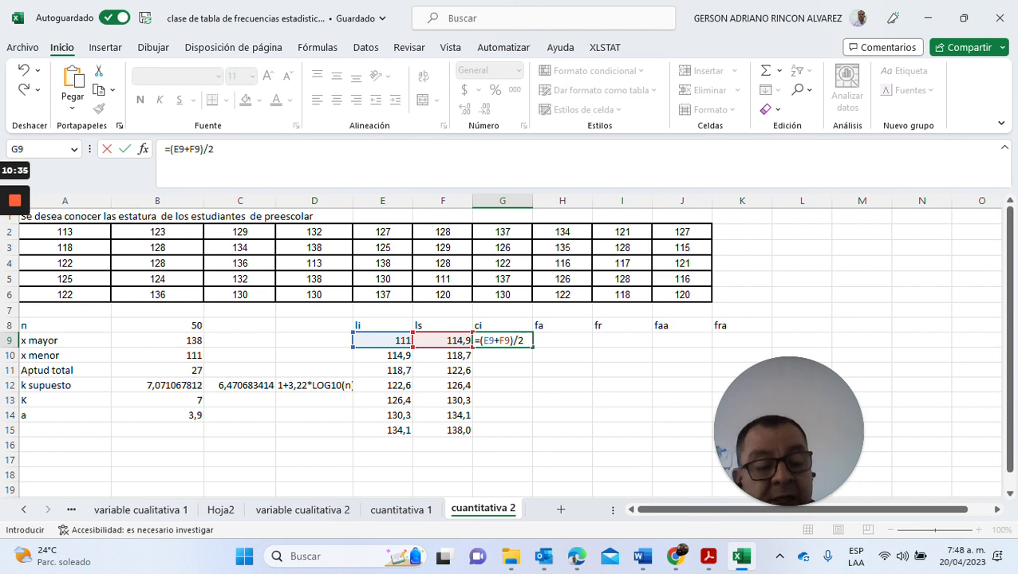
{"action": "key", "text": "Return"}
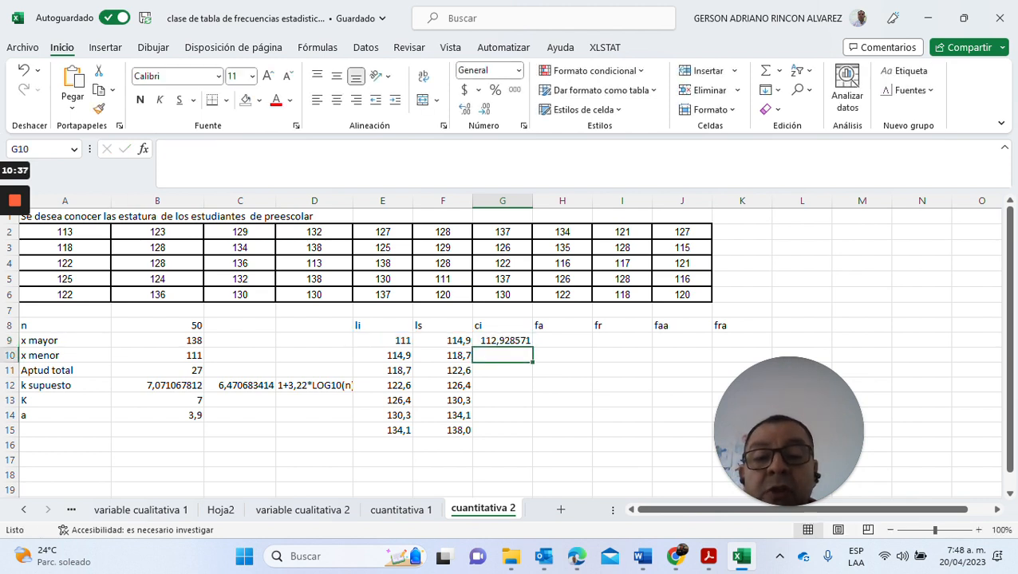
Reduce the class mark in G9 to two decimal places and fill its formula down to G15.
{"action": "left_click", "coordinate": [502, 341]}
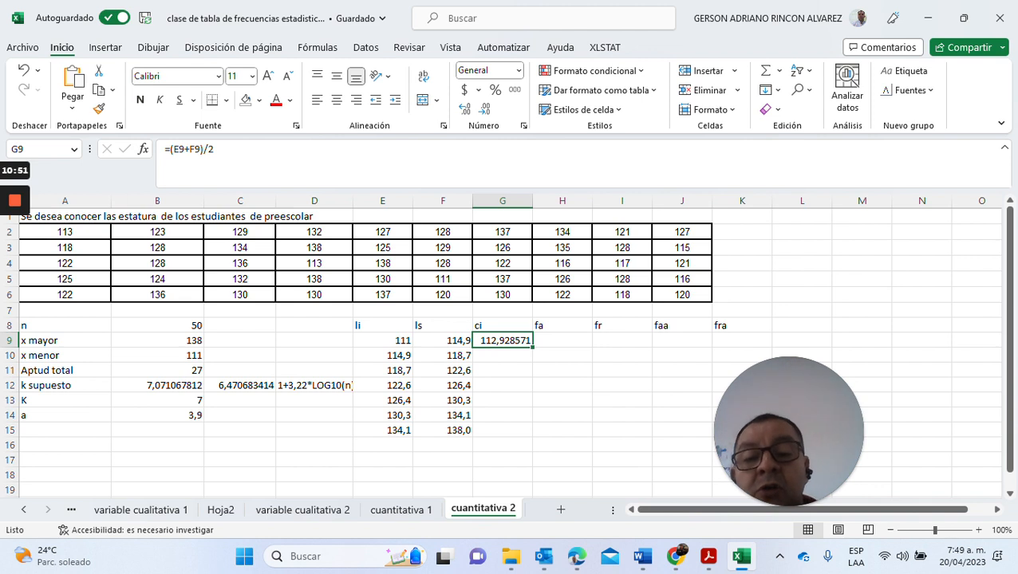
{"action": "left_click", "coordinate": [485, 110]}
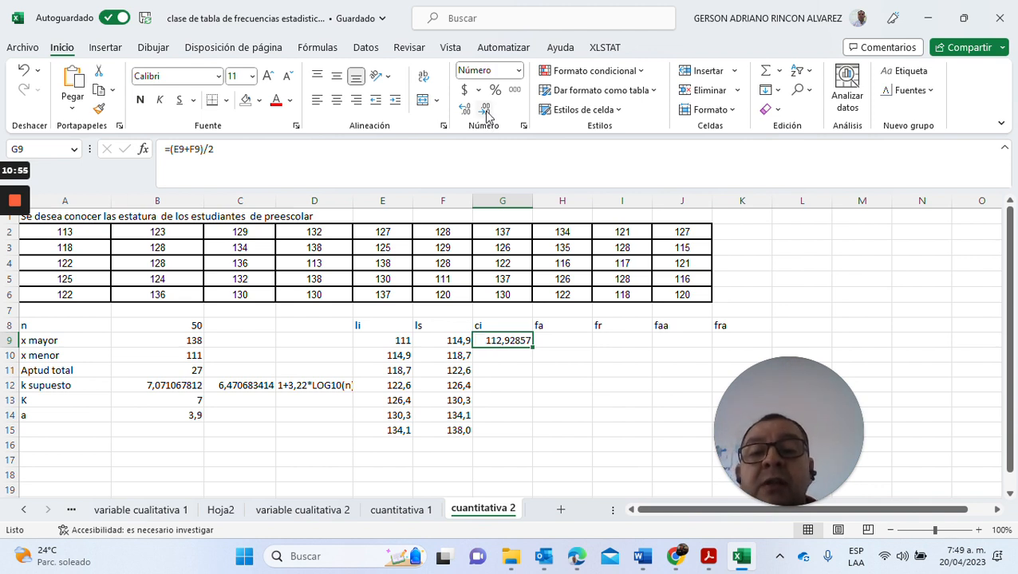
{"action": "left_click", "coordinate": [486, 111]}
{"action": "left_click", "coordinate": [486, 111]}
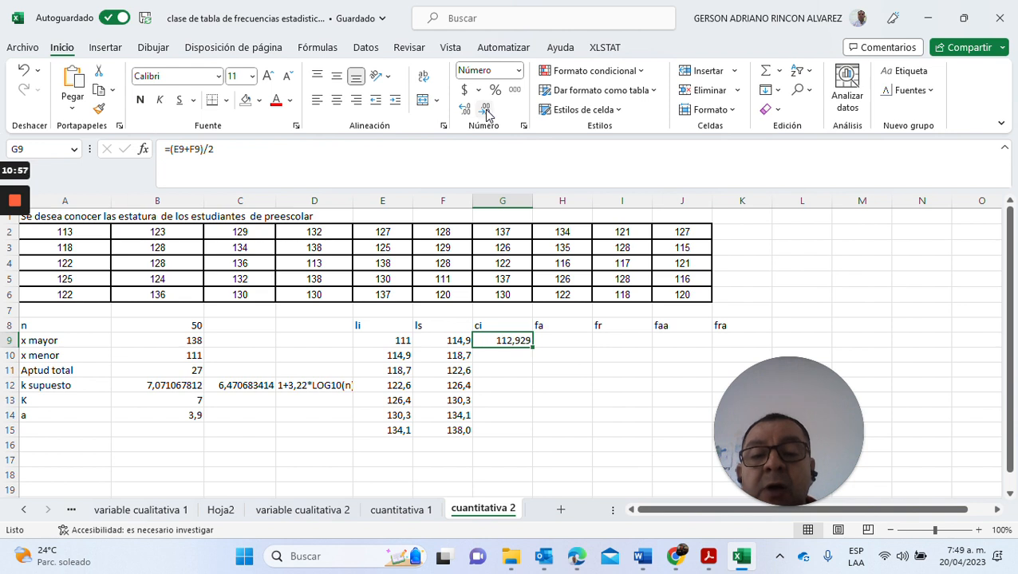
{"action": "left_click", "coordinate": [486, 111]}
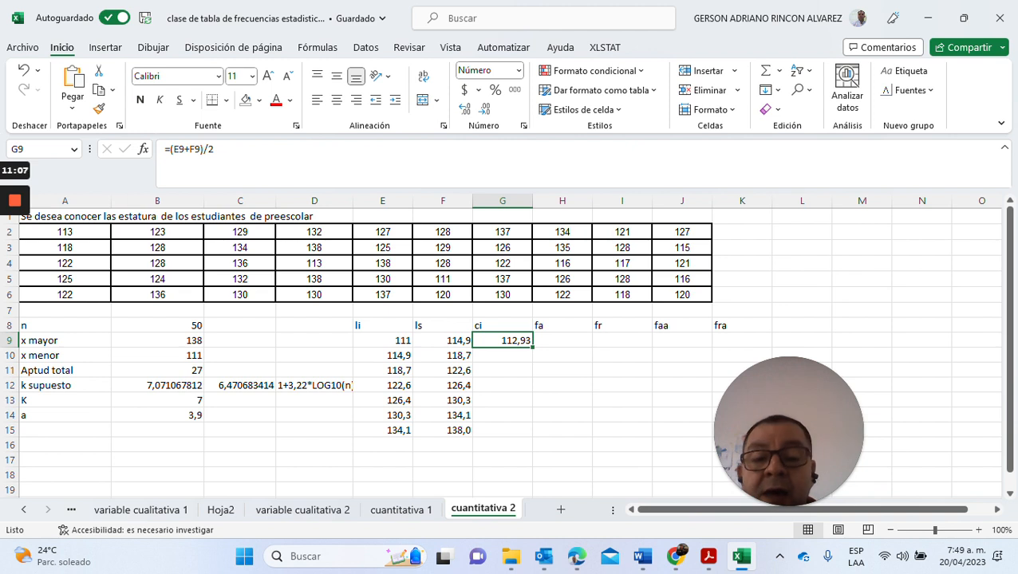
{"action": "left_click_drag", "start_coordinate": [532, 348], "coordinate": [532, 431]}
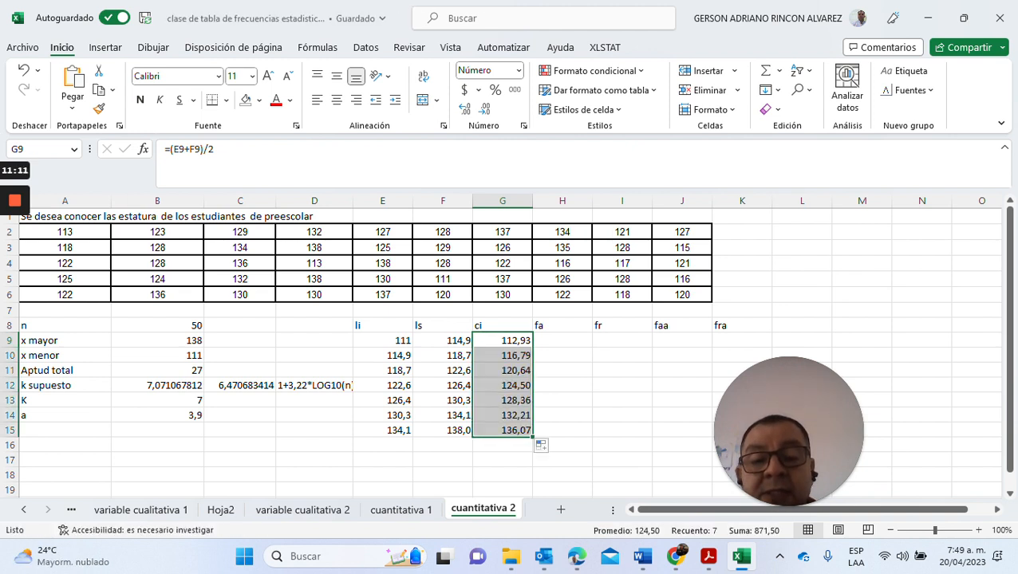
Search for the FRECUENCIA function and insert it in cell H9 under the fa heading.
{"action": "left_click", "coordinate": [563, 341]}
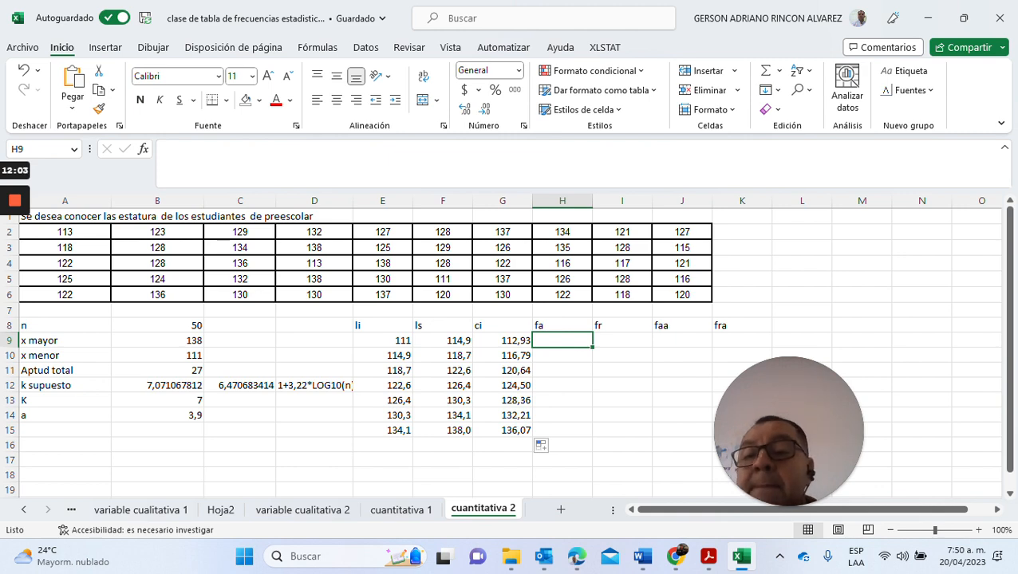
{"action": "left_click", "coordinate": [143, 149]}
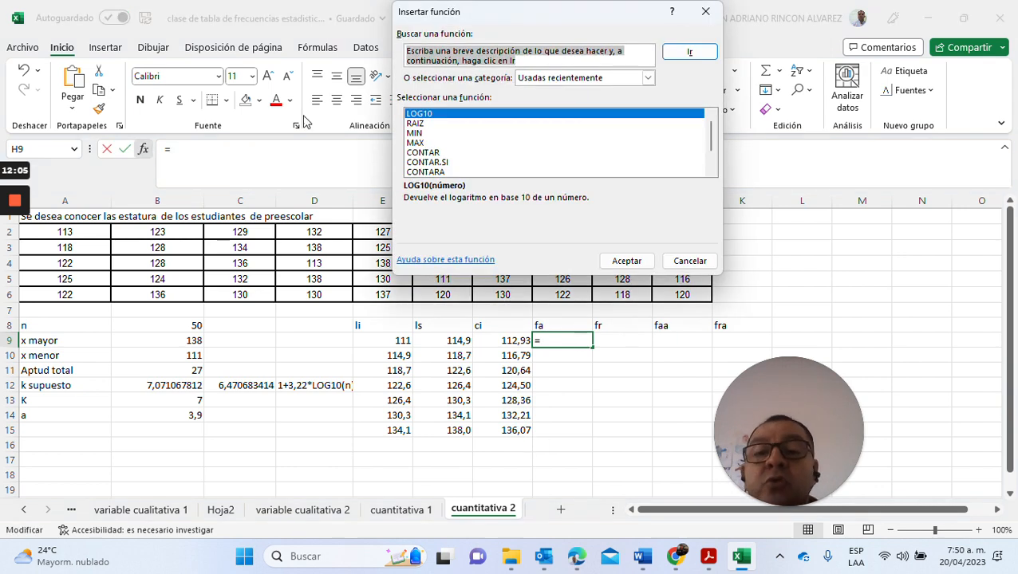
{"action": "type", "text": "frec"}
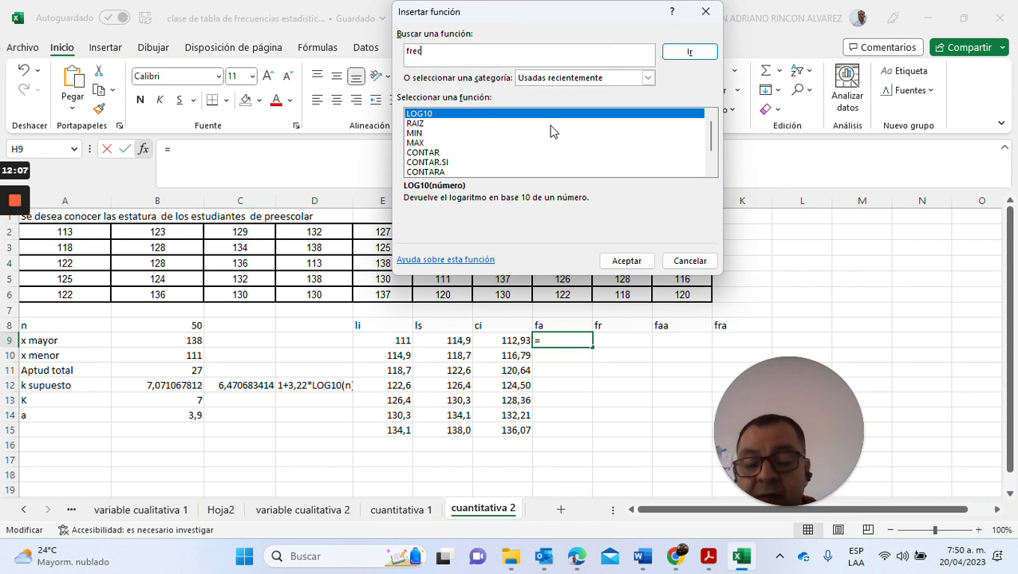
{"action": "type", "text": "uencia"}
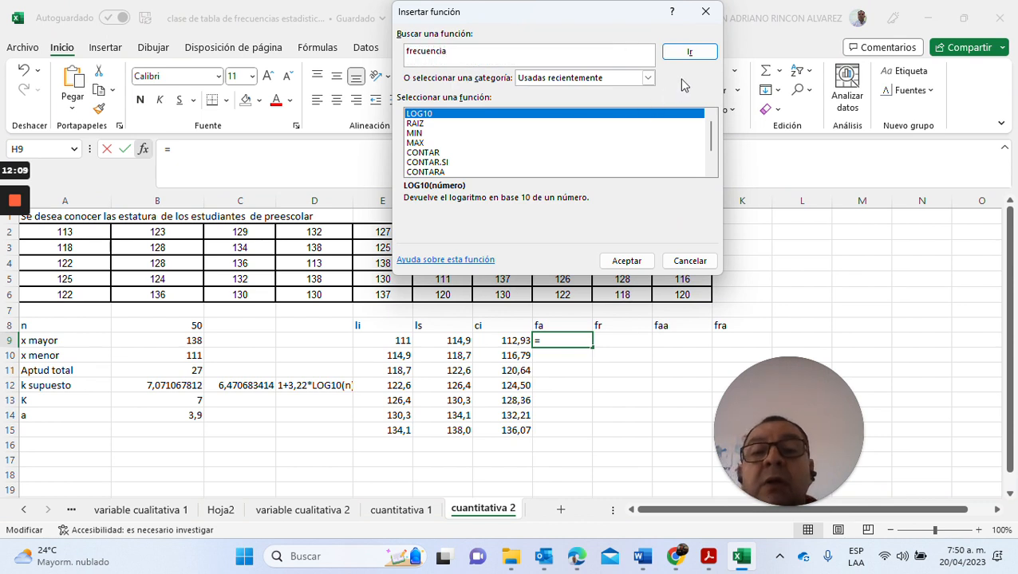
{"action": "left_click", "coordinate": [690, 54]}
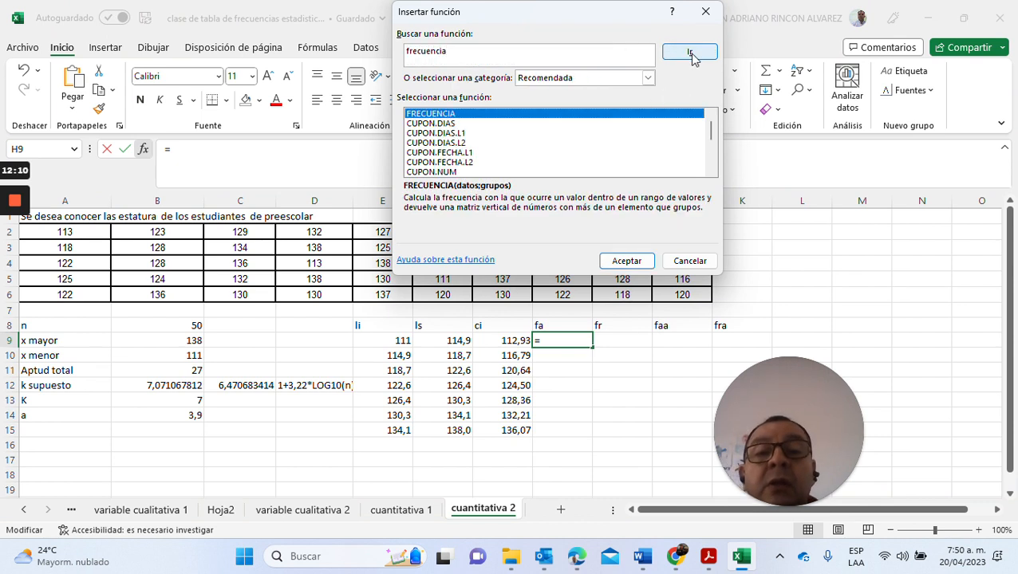
{"action": "double_click", "coordinate": [432, 116]}
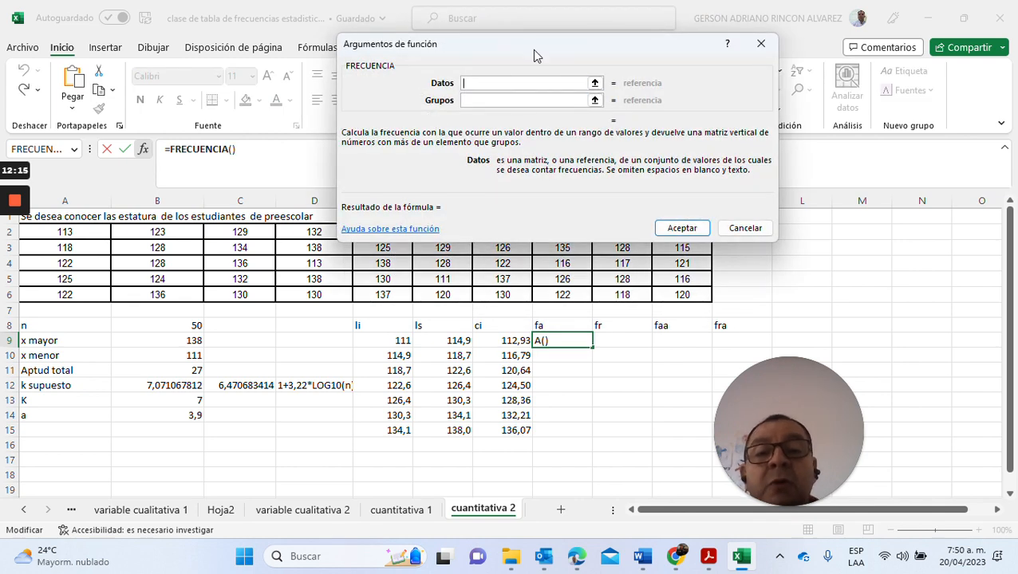
Set the Datos argument of FRECUENCIA to the height data range A2:J6.
{"action": "left_click", "coordinate": [595, 83]}
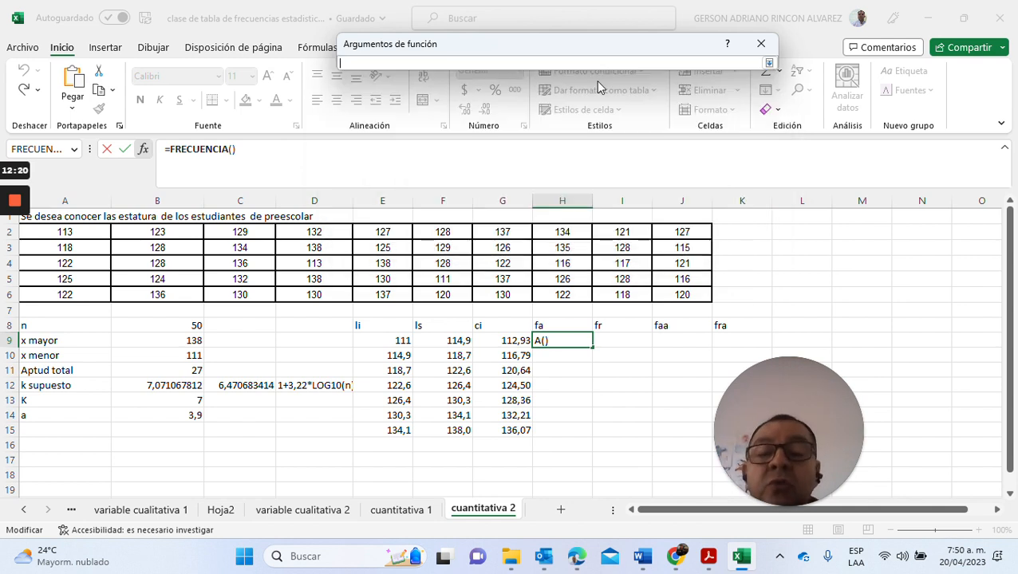
{"action": "left_click", "coordinate": [37, 234]}
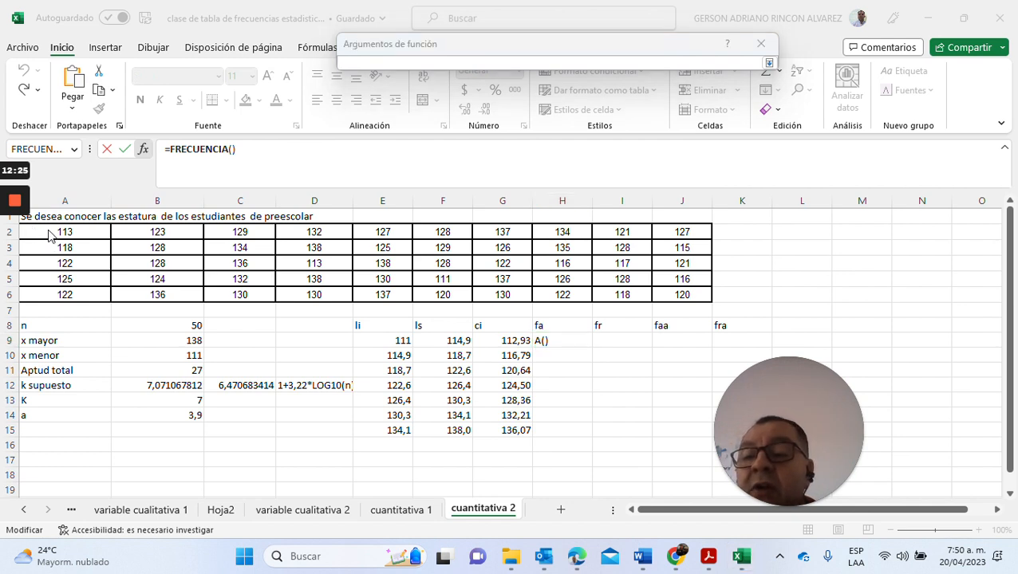
{"action": "left_click", "coordinate": [50, 231]}
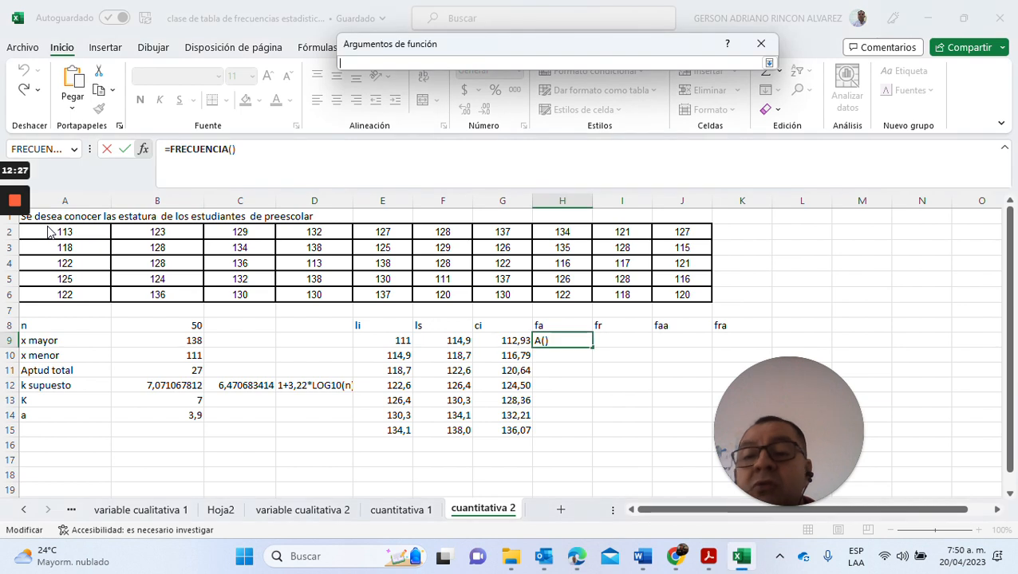
{"action": "left_click", "coordinate": [50, 232]}
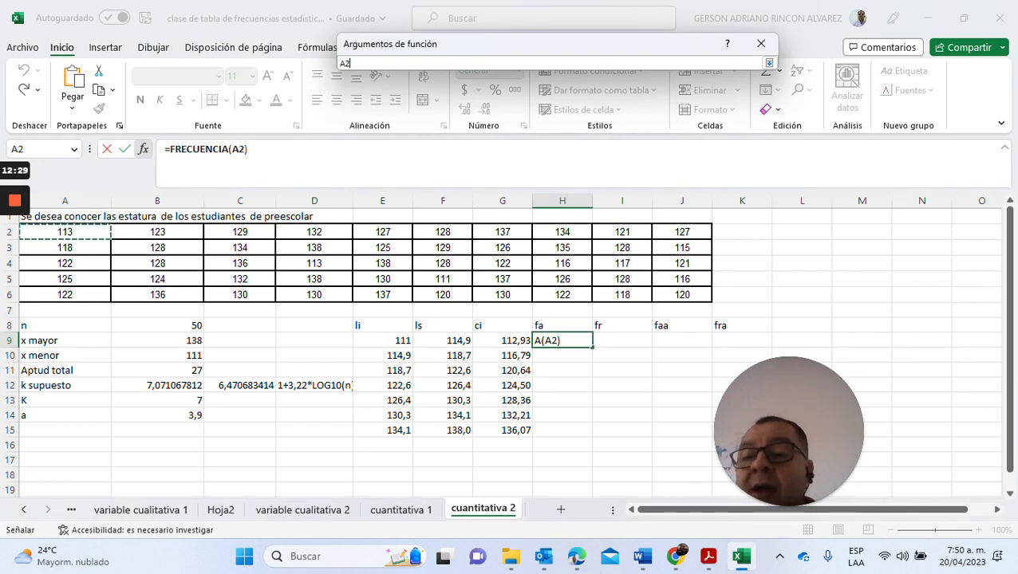
{"action": "left_click_drag", "start_coordinate": [49, 231], "coordinate": [711, 304]}
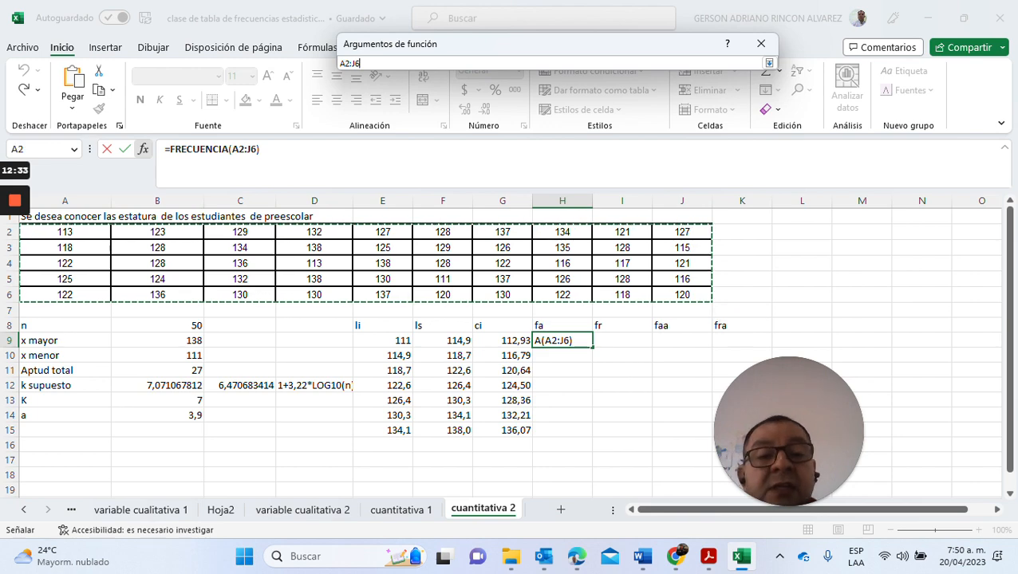
{"action": "left_click", "coordinate": [769, 64]}
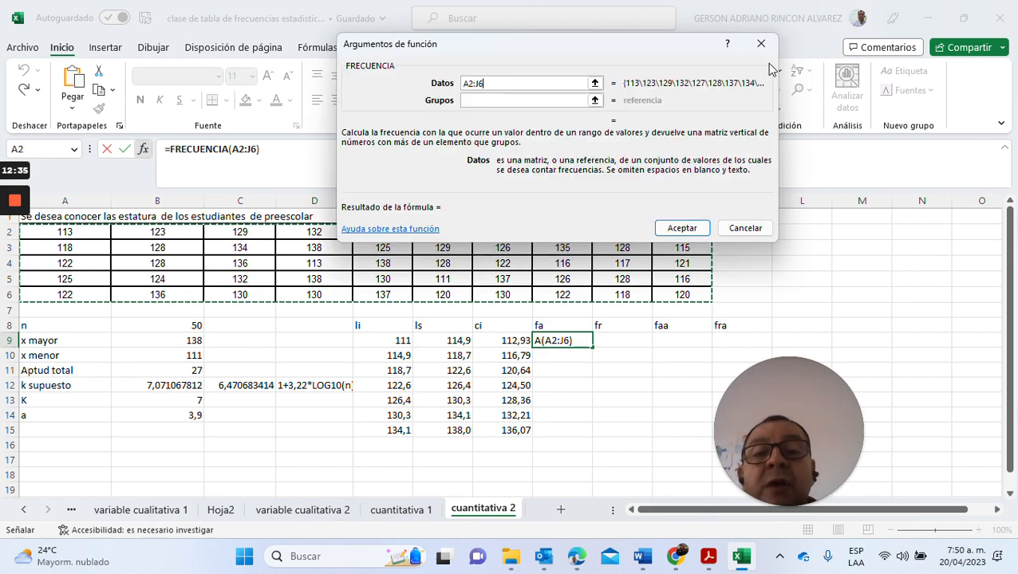
Set the Grupos argument to the upper limits F9:F15 and accept the FRECUENCIA formula.
{"action": "key", "text": "Tab"}
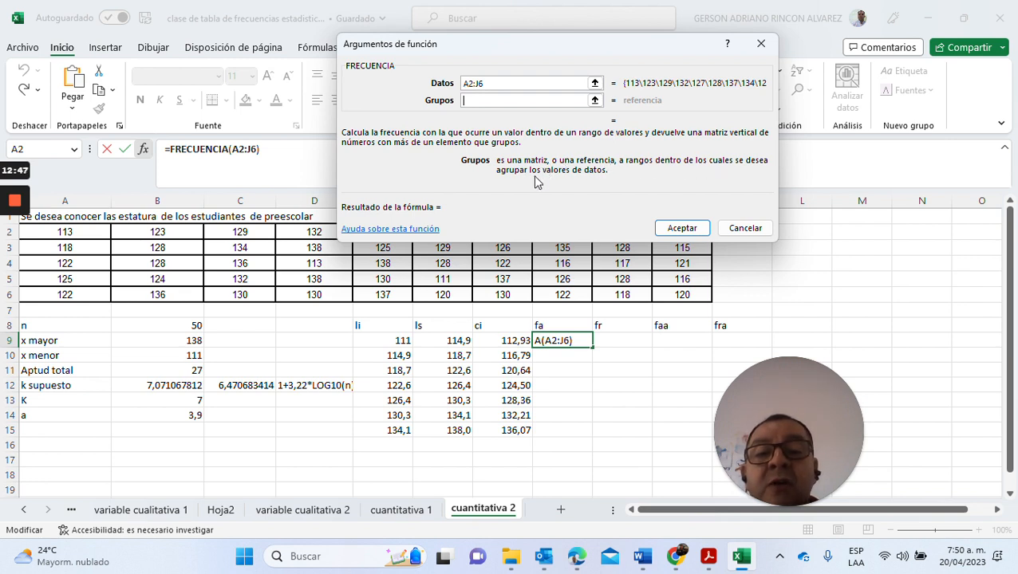
{"action": "left_click", "coordinate": [596, 102]}
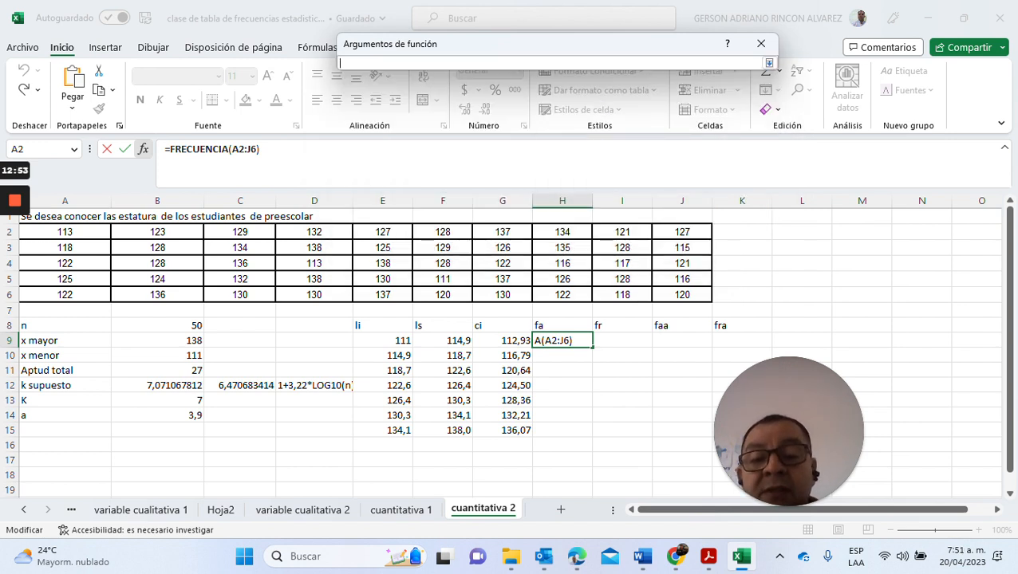
{"action": "left_click_drag", "start_coordinate": [446, 341], "coordinate": [459, 430]}
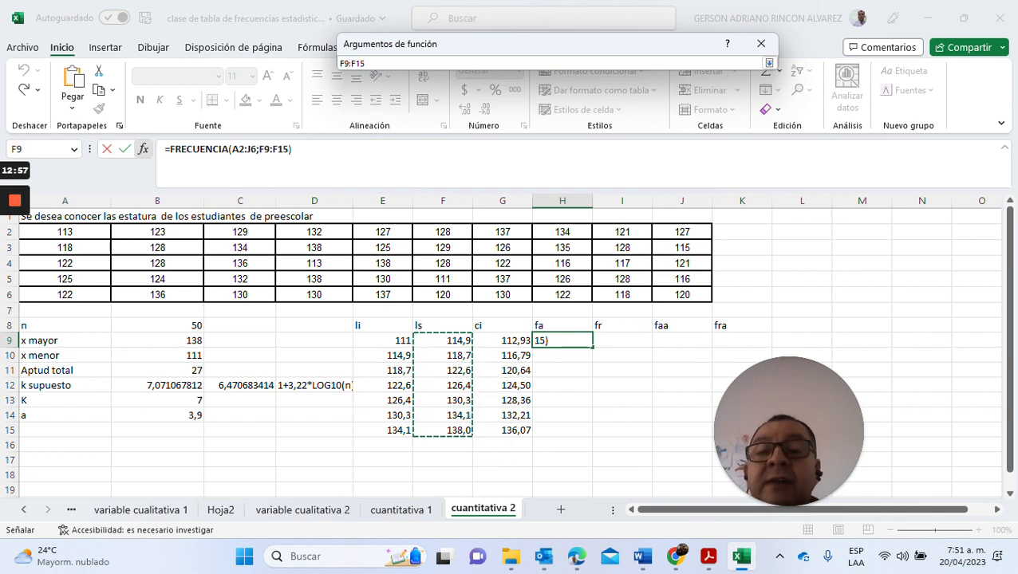
{"action": "left_click", "coordinate": [770, 63]}
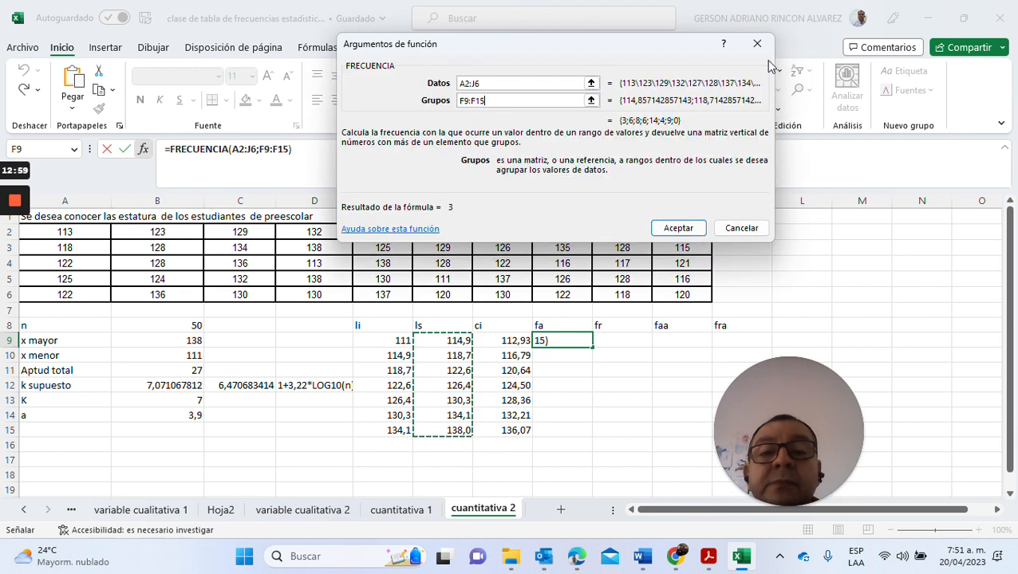
{"action": "left_click", "coordinate": [678, 230]}
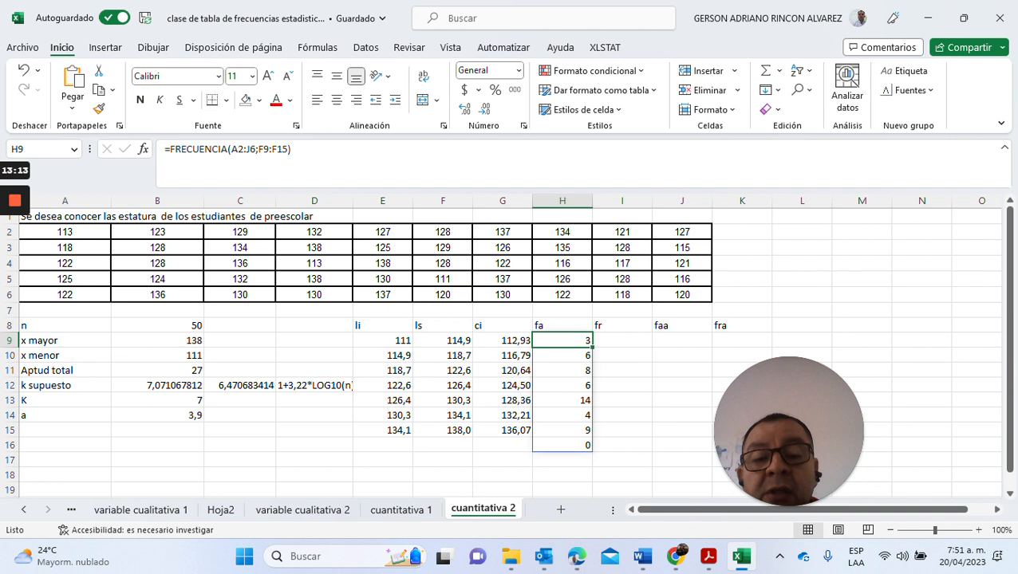
Re-enter the FRECUENCIA formula as an array formula covering only the range H9:H15.
{"action": "left_click", "coordinate": [623, 356]}
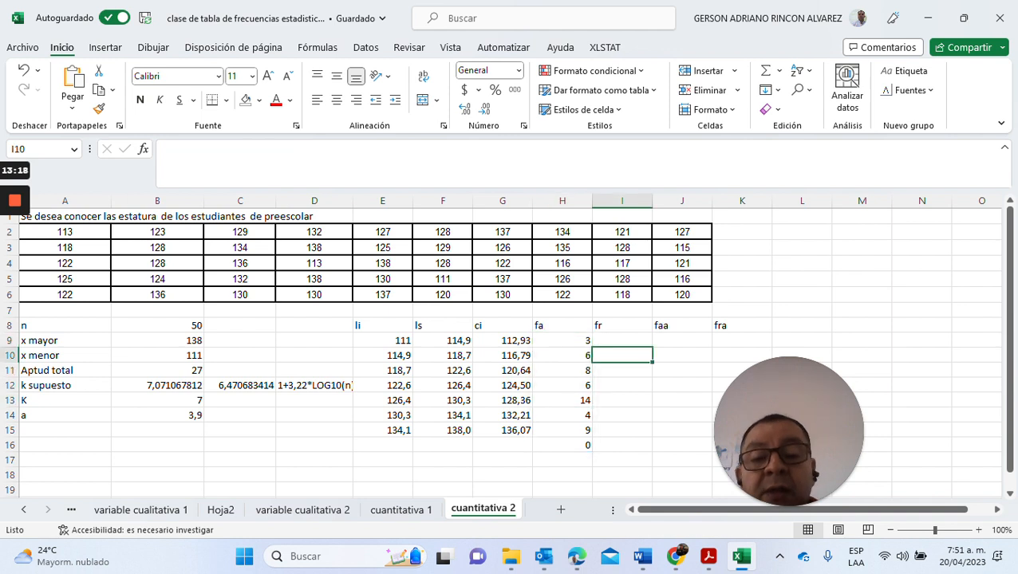
{"action": "left_click", "coordinate": [562, 341]}
{"action": "left_click_drag", "start_coordinate": [562, 340], "coordinate": [563, 431]}
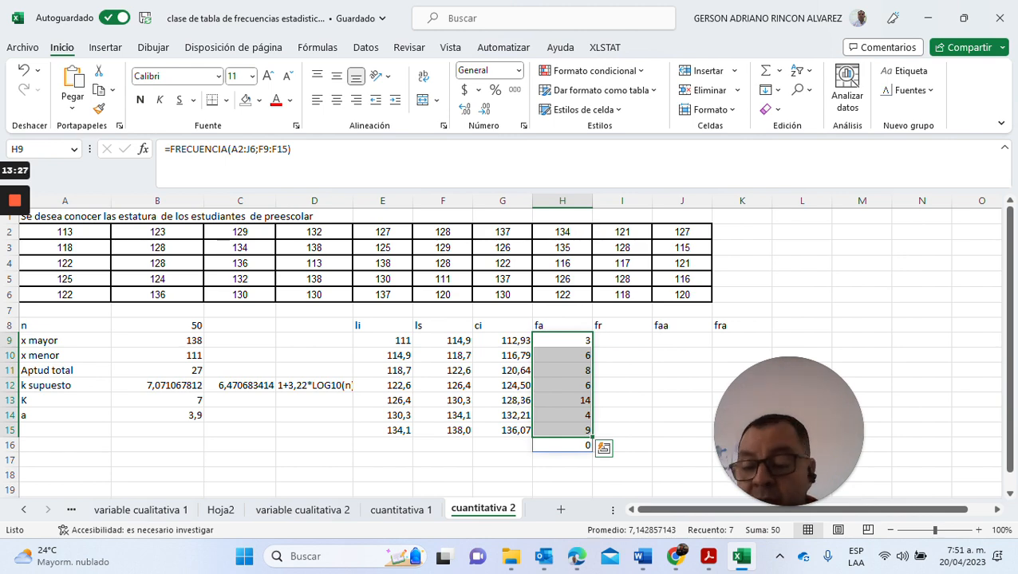
{"action": "key", "text": "F2"}
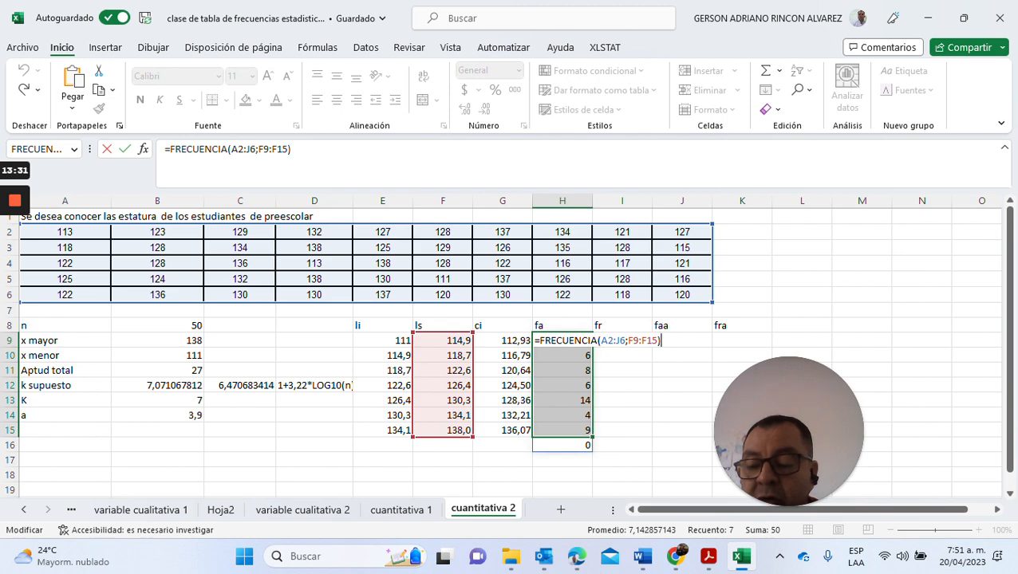
{"action": "key", "text": "ctrl+shift+Return"}
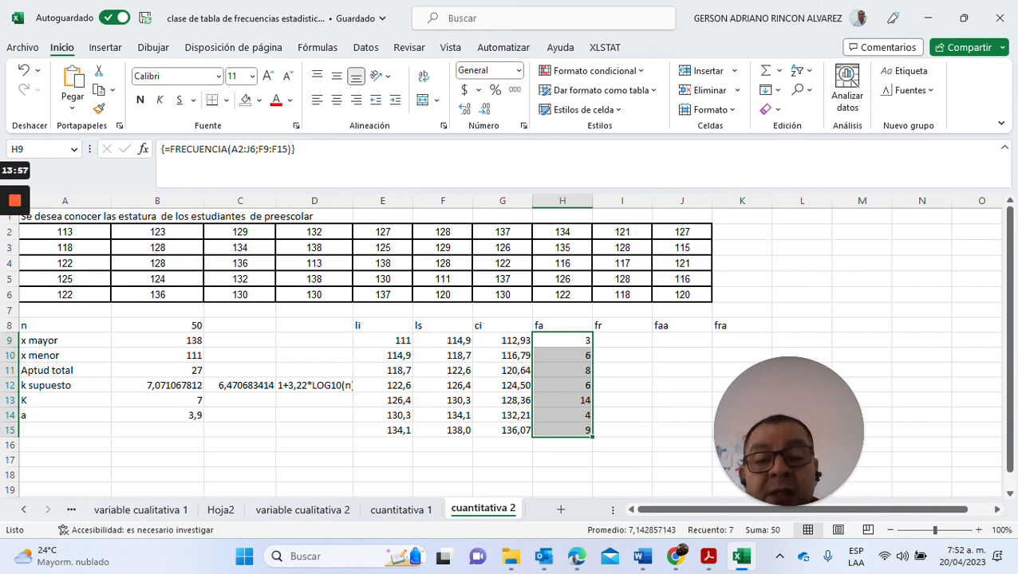
Total the absolute frequencies H9:H15 with a SUMA formula in cell H16.
{"action": "left_click", "coordinate": [562, 445]}
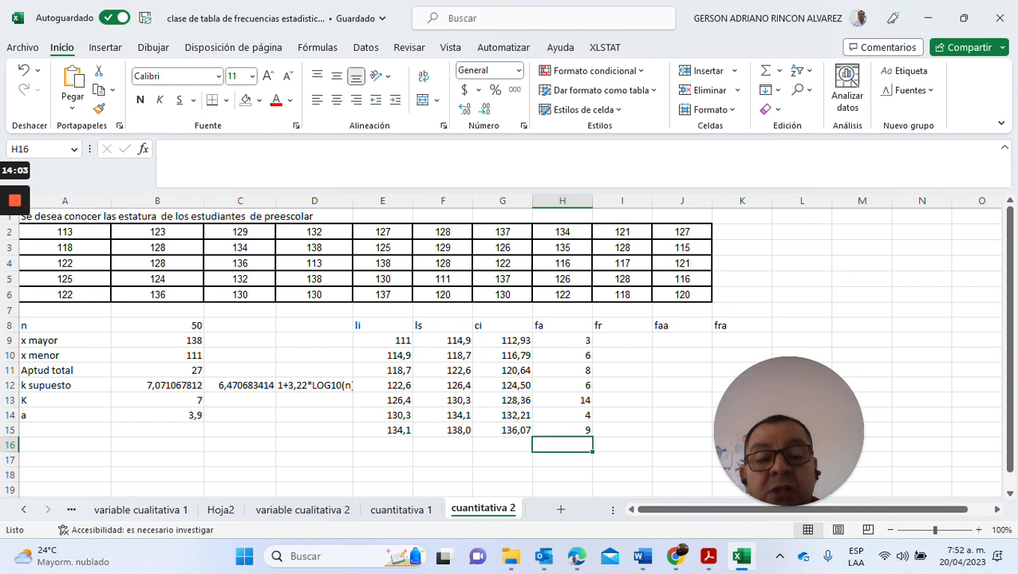
{"action": "left_click", "coordinate": [764, 72]}
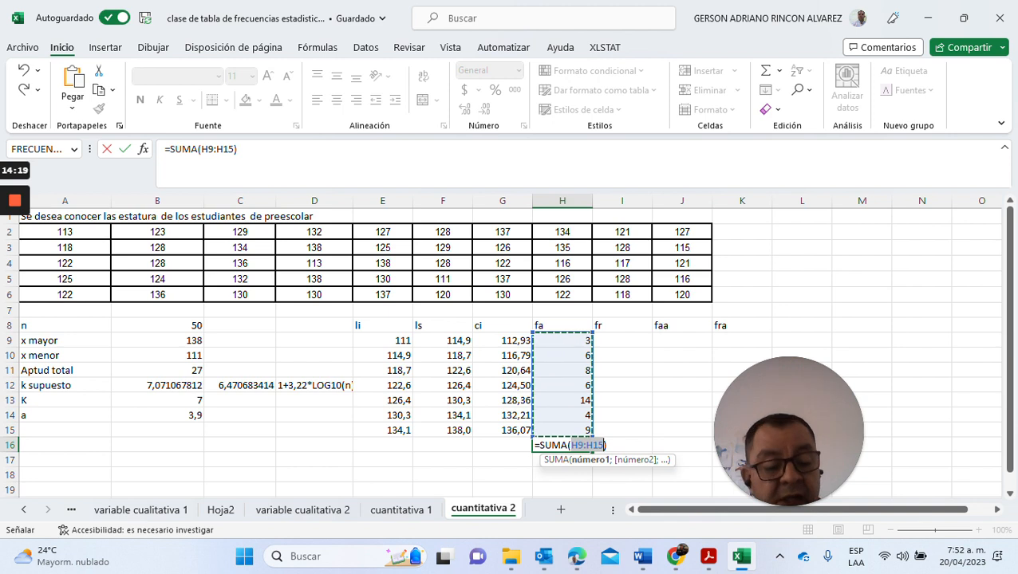
{"action": "key", "text": "Return"}
{"action": "left_click", "coordinate": [562, 445]}
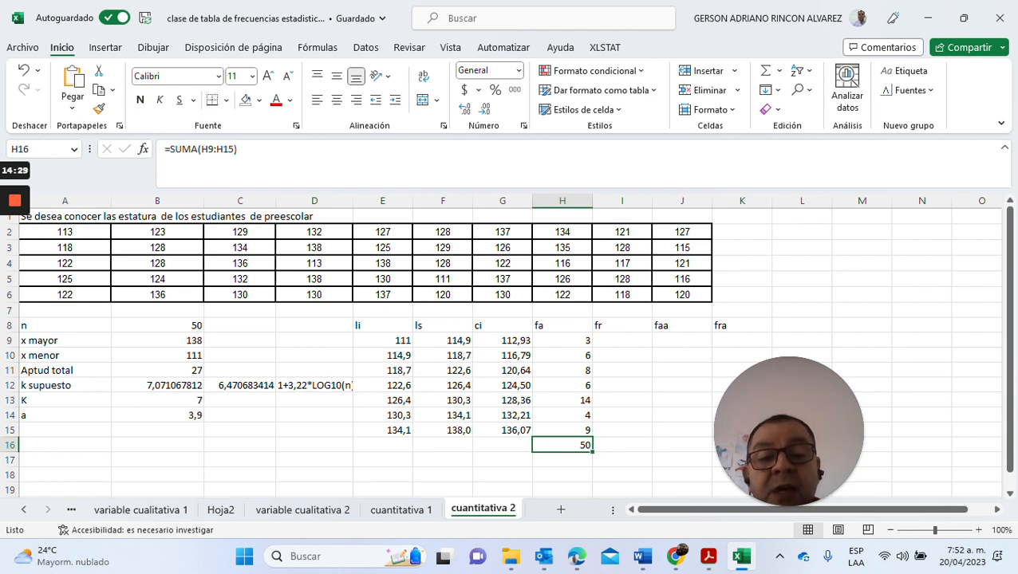
Enter the first relative frequency in I9 as =H9/$H$16, with the total locked as an absolute reference.
{"action": "left_click", "coordinate": [622, 340]}
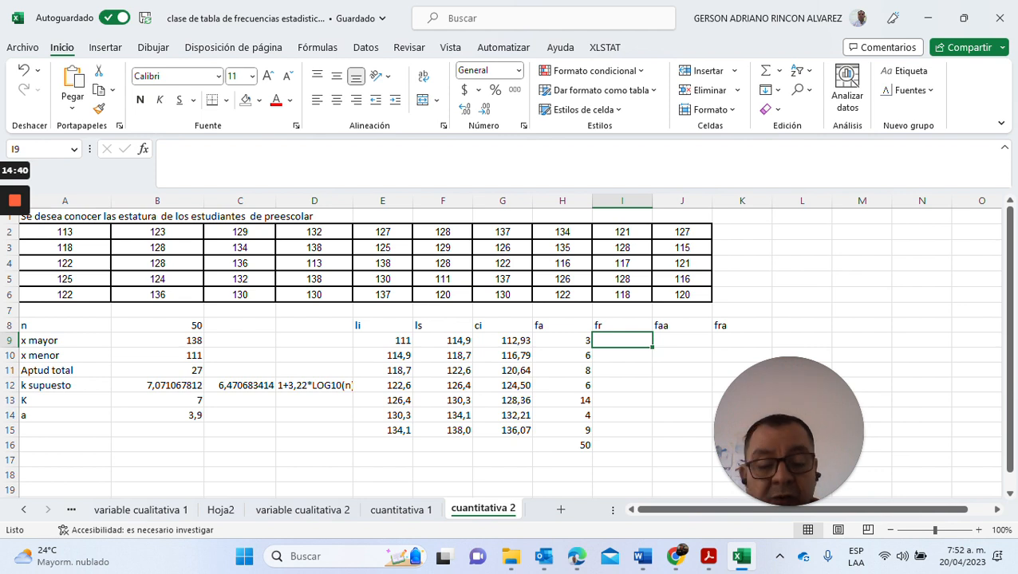
{"action": "type", "text": "="}
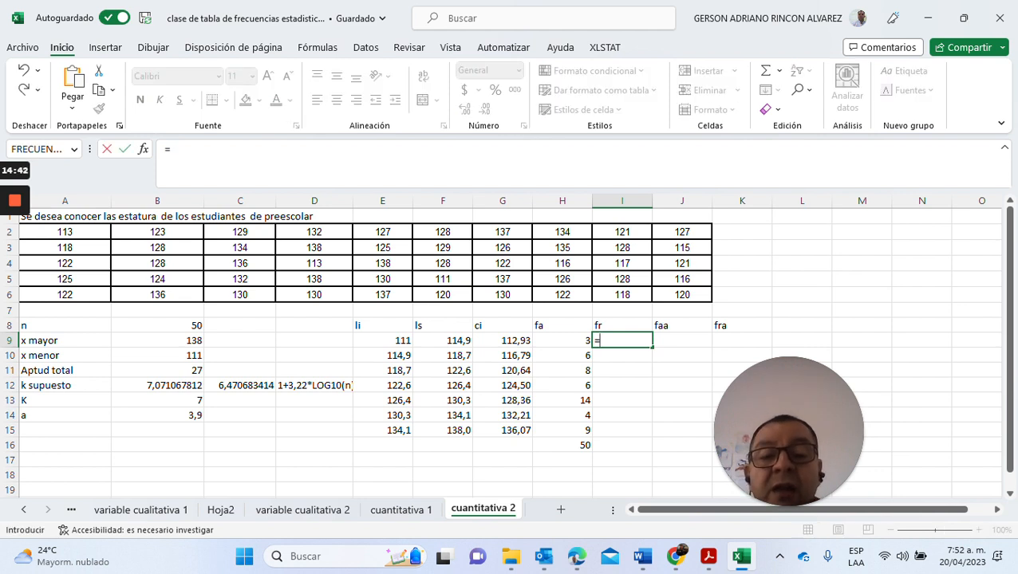
{"action": "key", "text": "Left"}
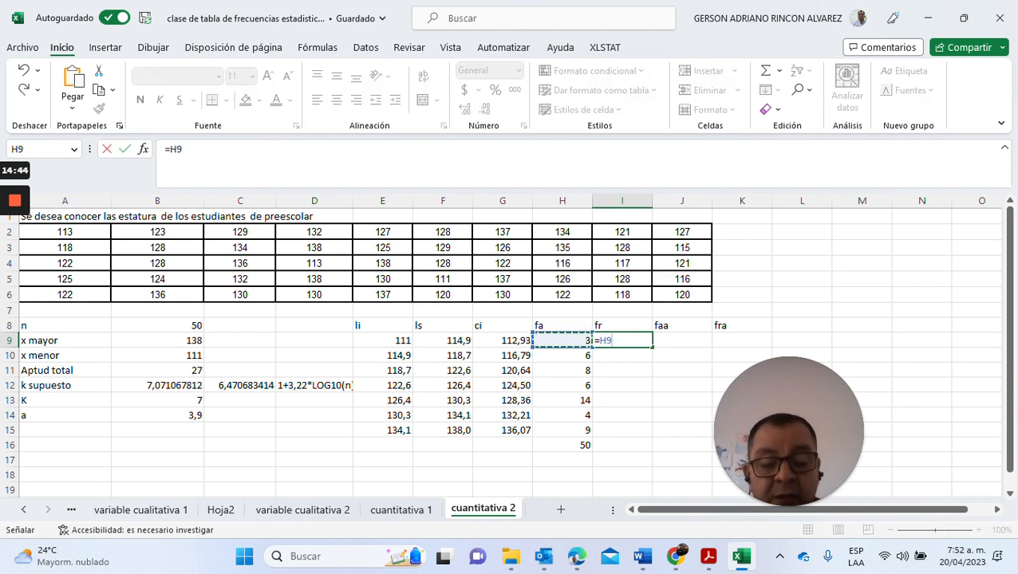
{"action": "type", "text": "/"}
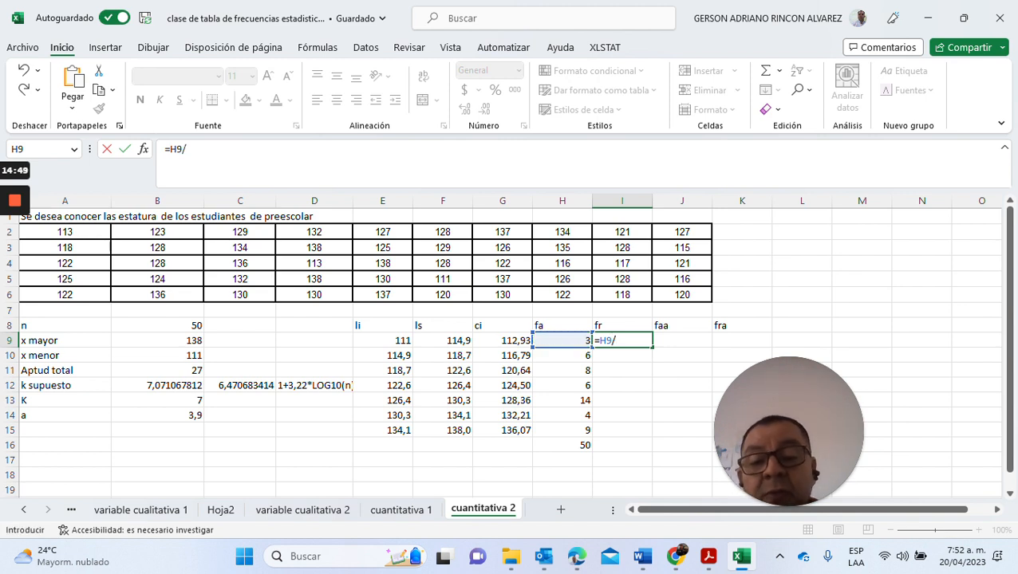
{"action": "left_click", "coordinate": [562, 445]}
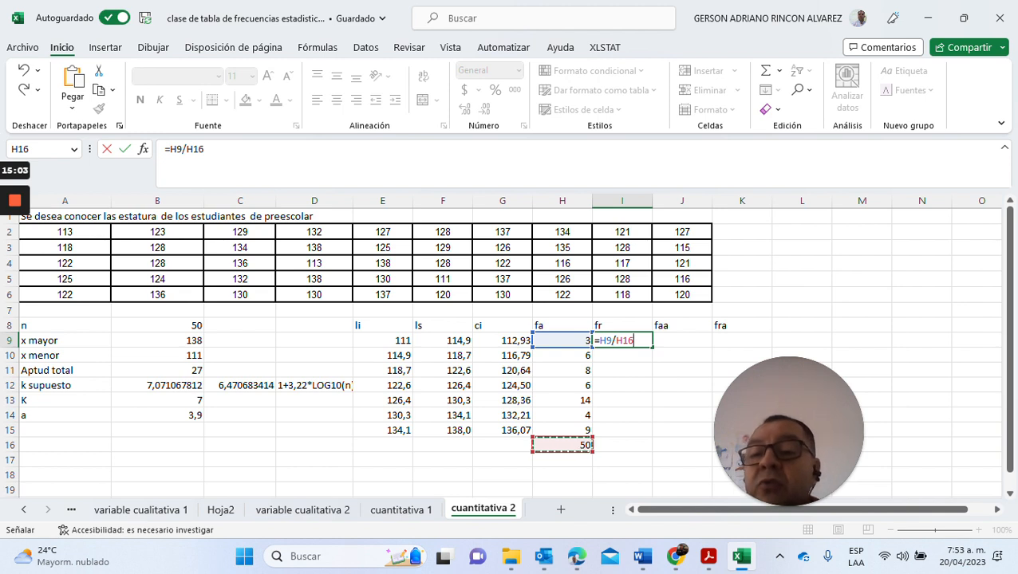
{"action": "left_click_drag", "start_coordinate": [204, 149], "coordinate": [186, 149]}
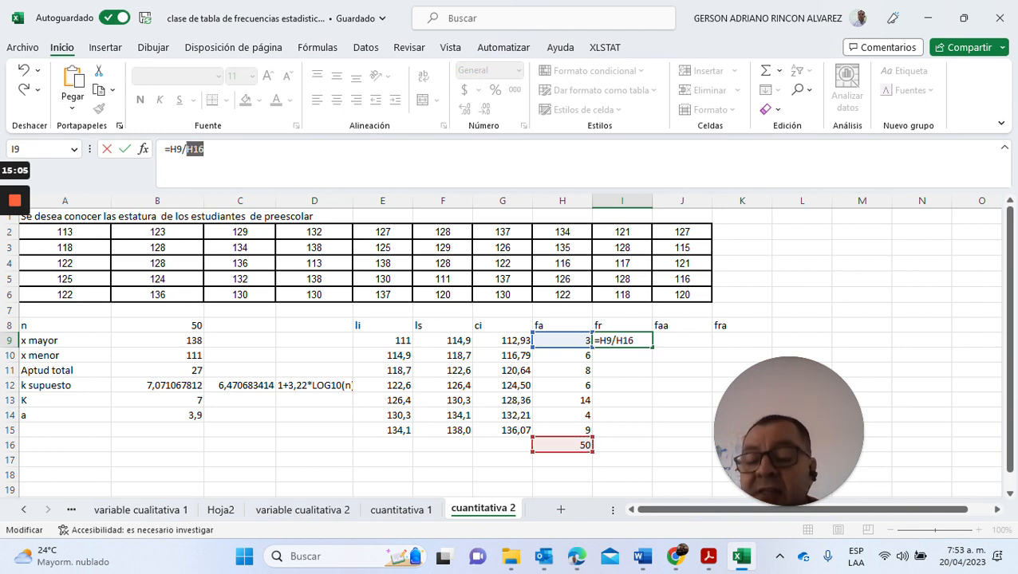
{"action": "key", "text": "F4"}
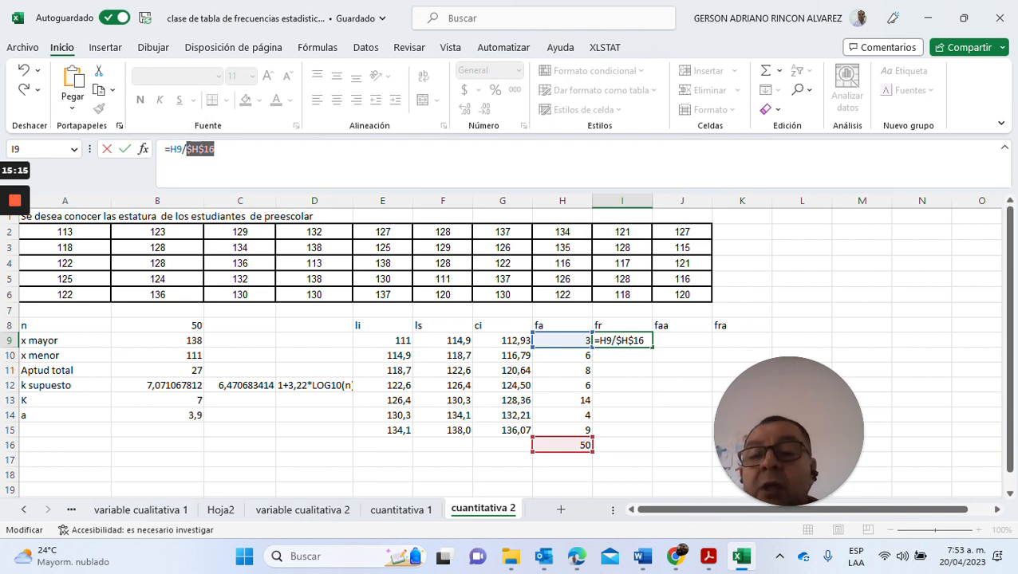
{"action": "key", "text": "Return"}
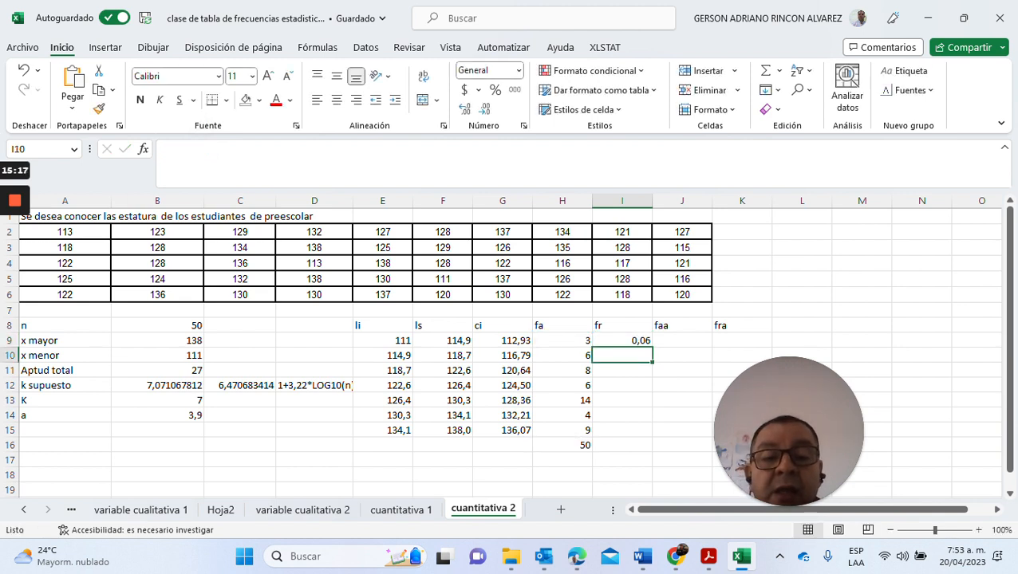
Copy the relative frequency formula from I9 down through I15.
{"action": "left_click", "coordinate": [622, 341]}
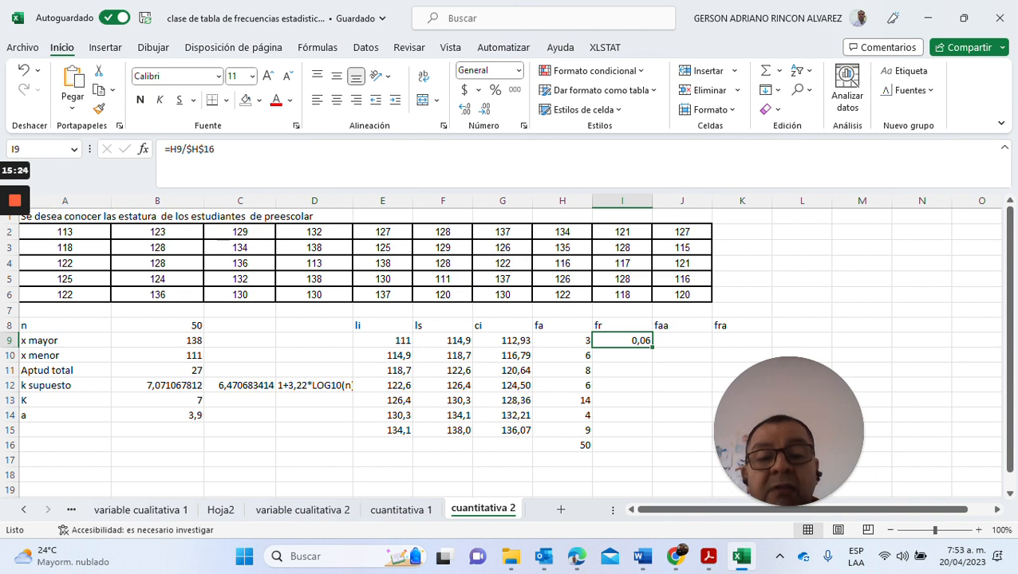
{"action": "left_click_drag", "start_coordinate": [652, 348], "coordinate": [652, 436]}
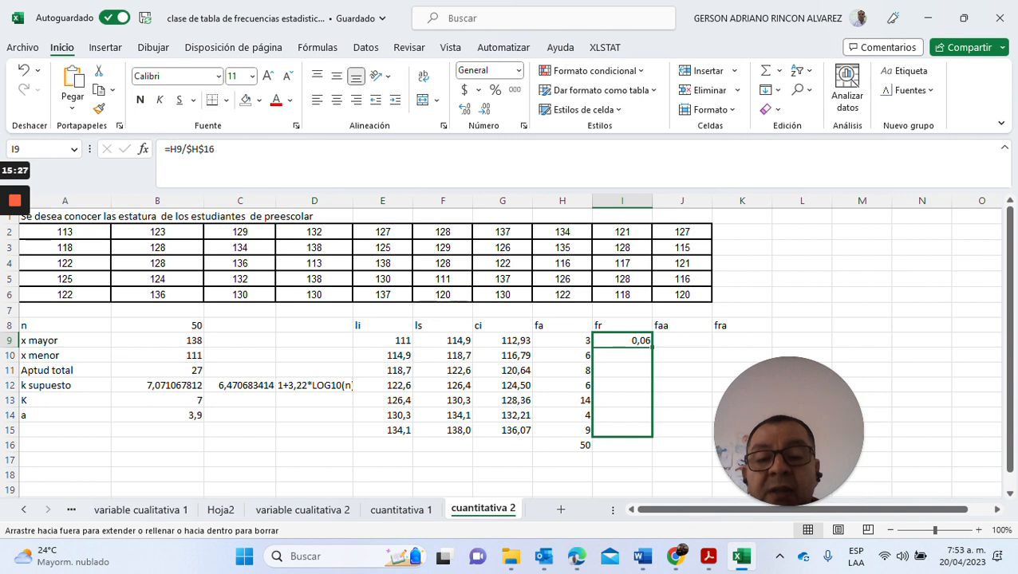
{"action": "left_click_drag", "start_coordinate": [652, 435], "coordinate": [652, 436]}
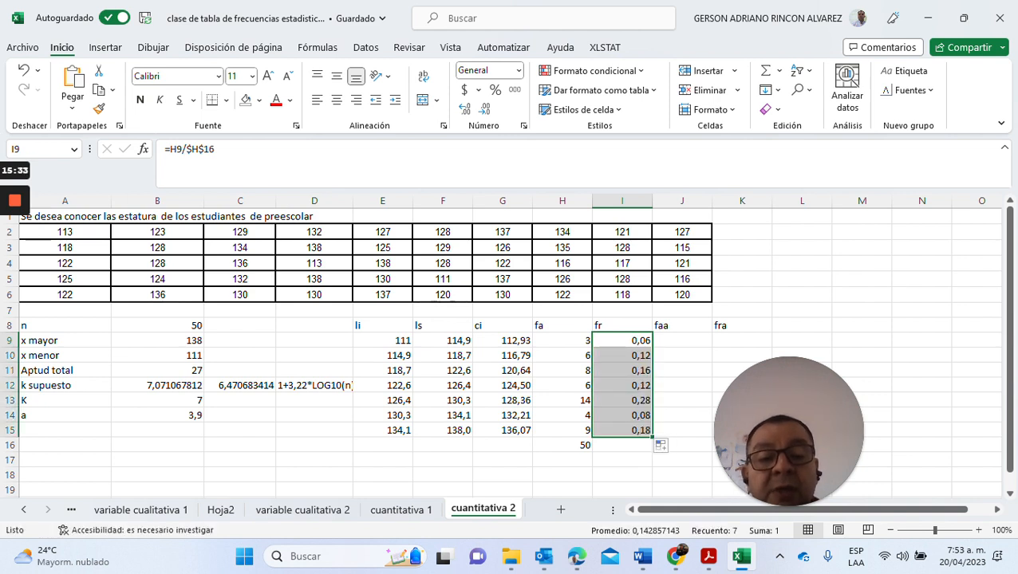
Total the relative frequencies I9:I15 with a SUMA formula in cell I16.
{"action": "left_click", "coordinate": [622, 445]}
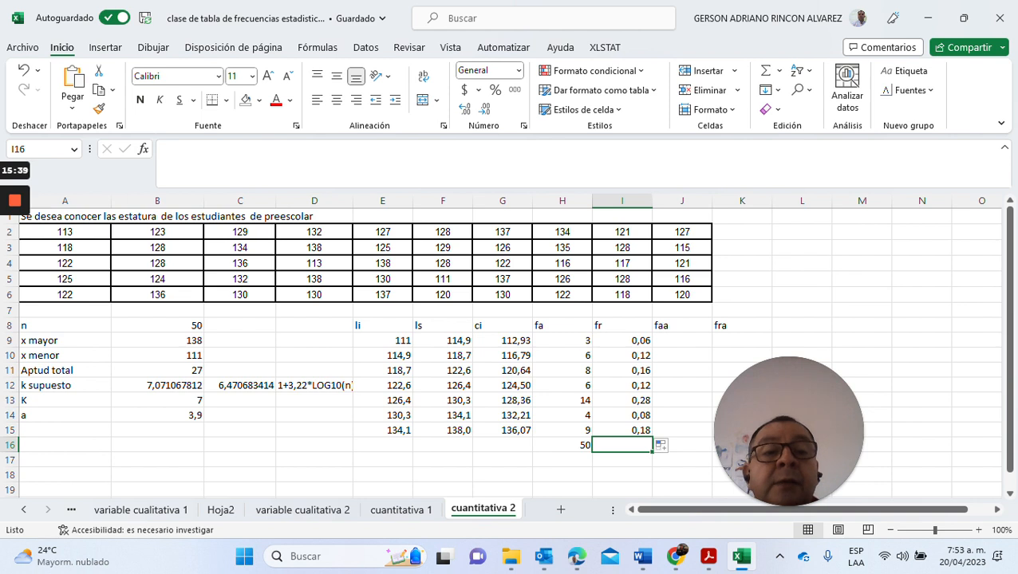
{"action": "left_click", "coordinate": [766, 76]}
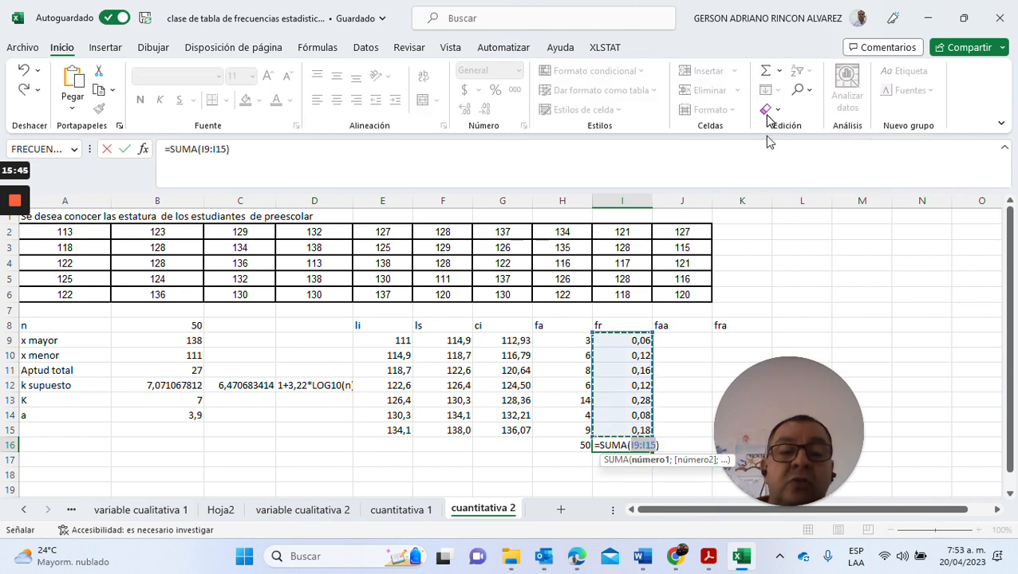
{"action": "key", "text": "Return"}
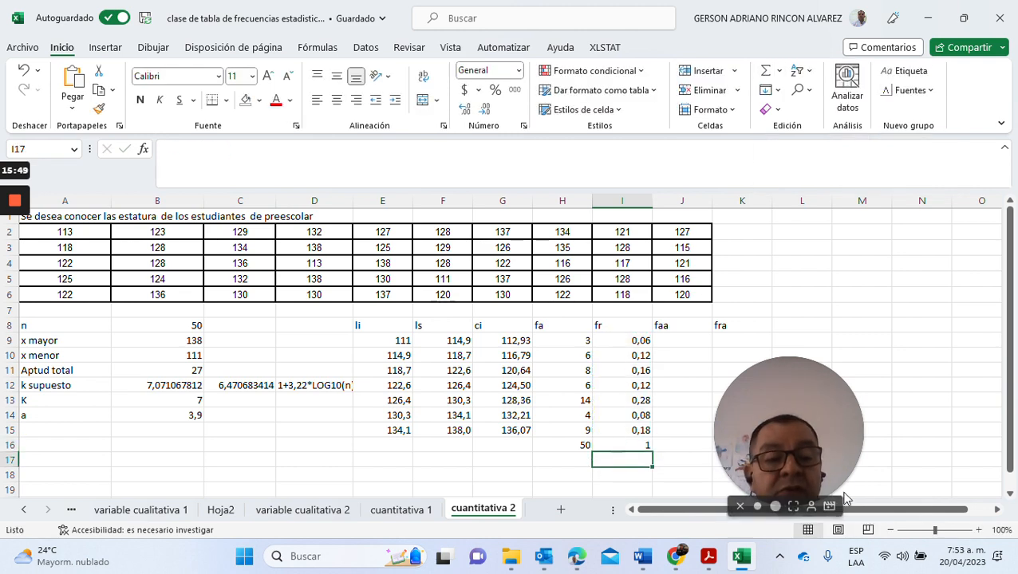
{"action": "left_click_drag", "start_coordinate": [835, 451], "coordinate": [908, 418]}
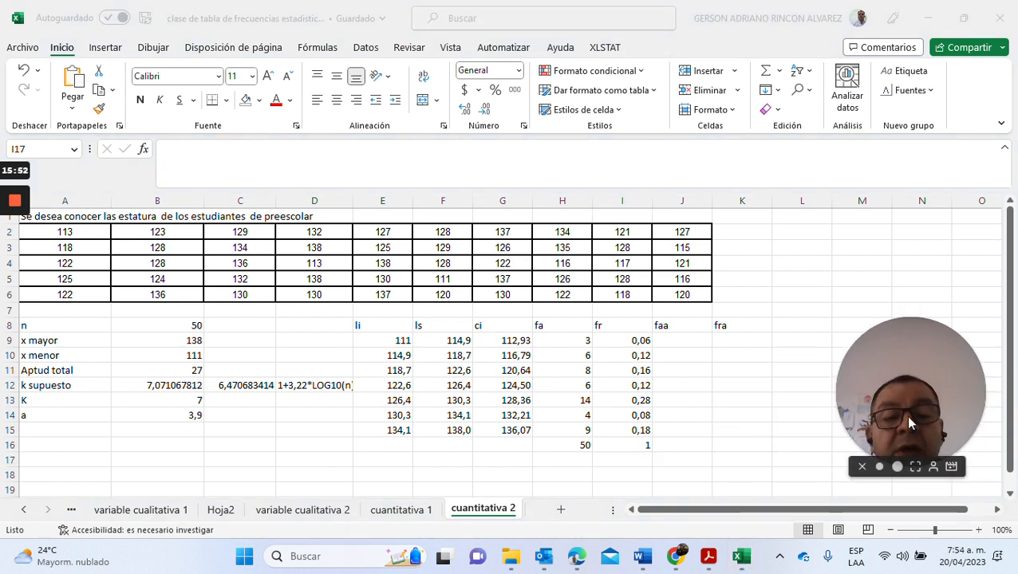
Start the faa column by entering a formula in J9 that references the first absolute frequency, H9.
{"action": "left_click", "coordinate": [670, 343]}
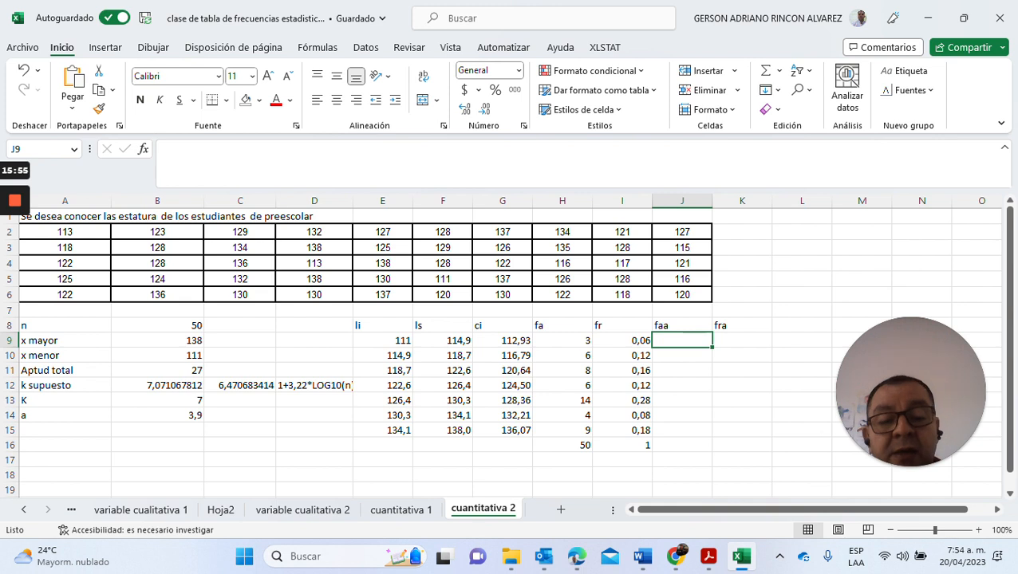
{"action": "type", "text": "="}
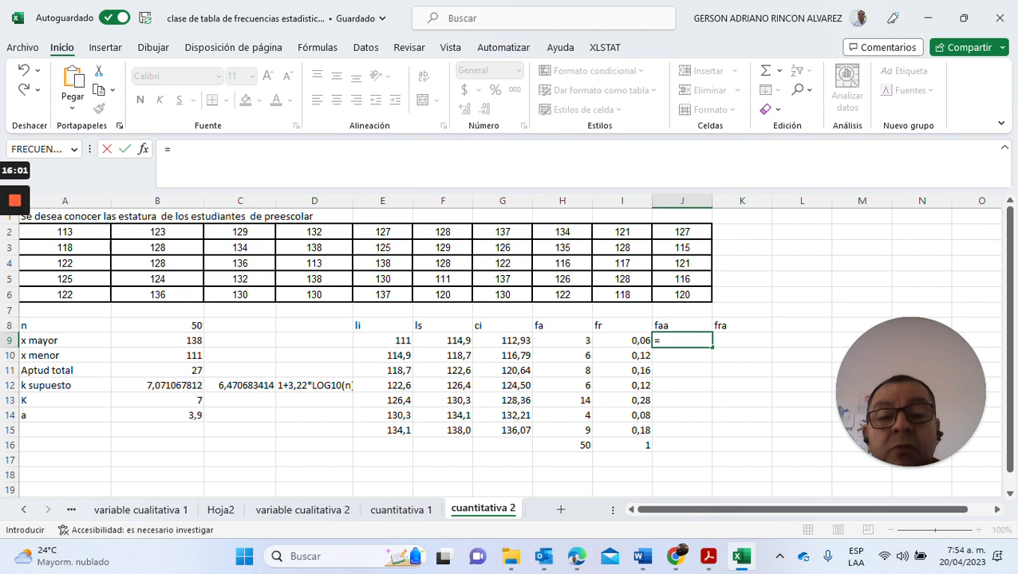
{"action": "key", "text": "Left"}
{"action": "key", "text": "Left"}
{"action": "key", "text": "Return"}
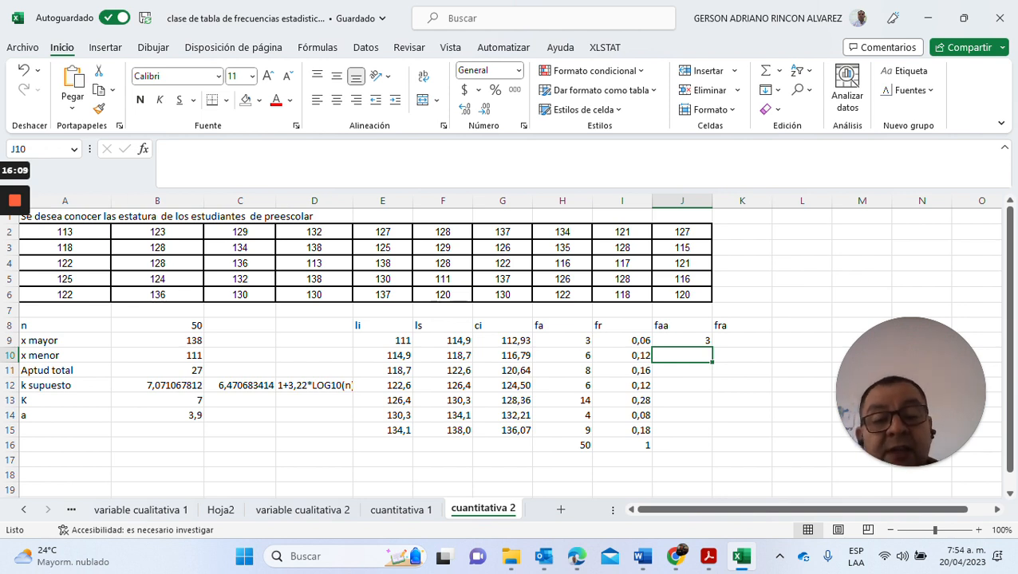
Enter the second cumulative absolute frequency in J10 as =J9+H10.
{"action": "type", "text": "="}
{"action": "key", "text": "Up"}
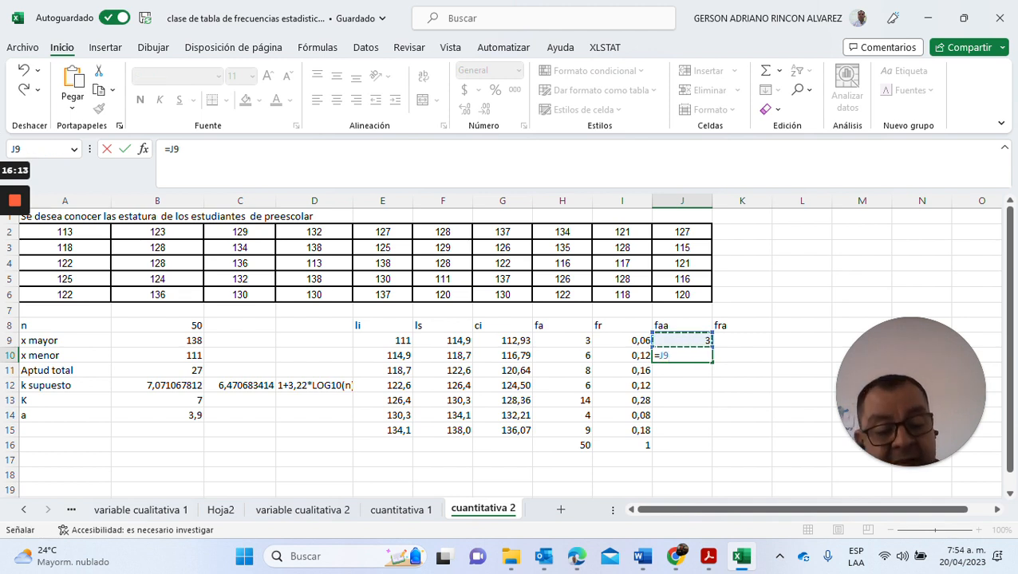
{"action": "type", "text": "+"}
{"action": "key", "text": "Left"}
{"action": "key", "text": "Left"}
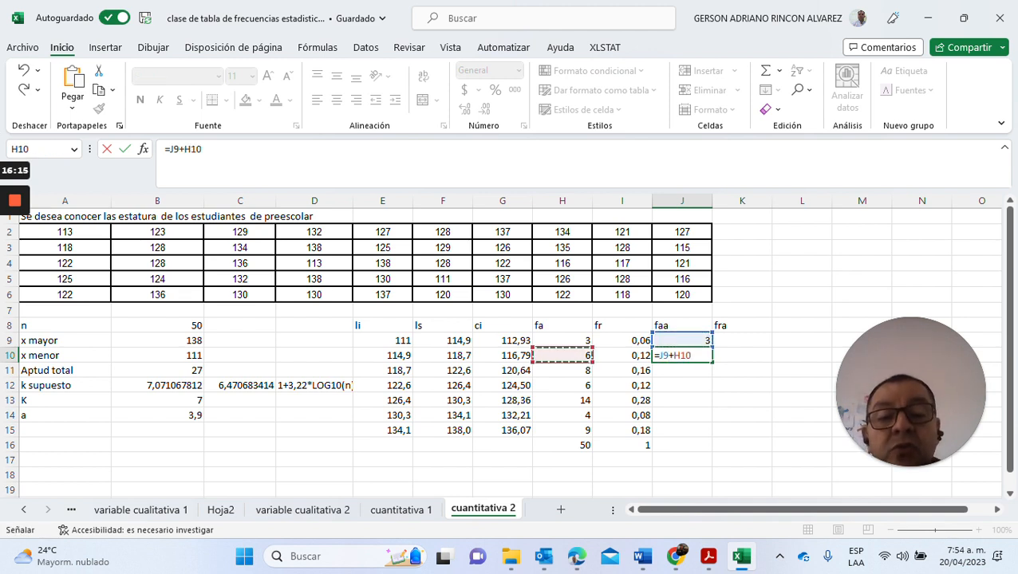
{"action": "key", "text": "Return"}
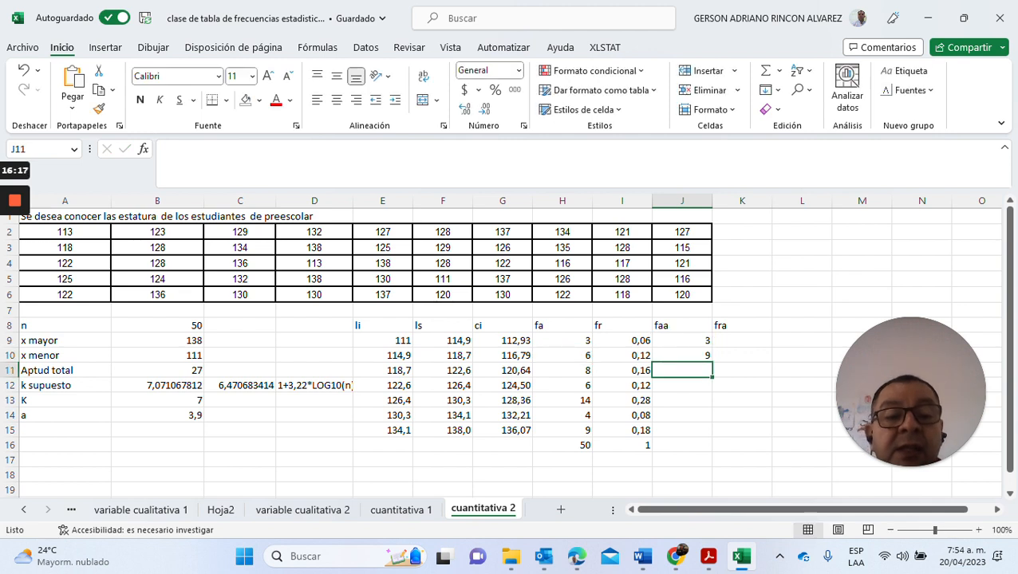
Copy the cumulative frequency formula from J10 down through J15 and check the formula in J15.
{"action": "key", "text": "Up"}
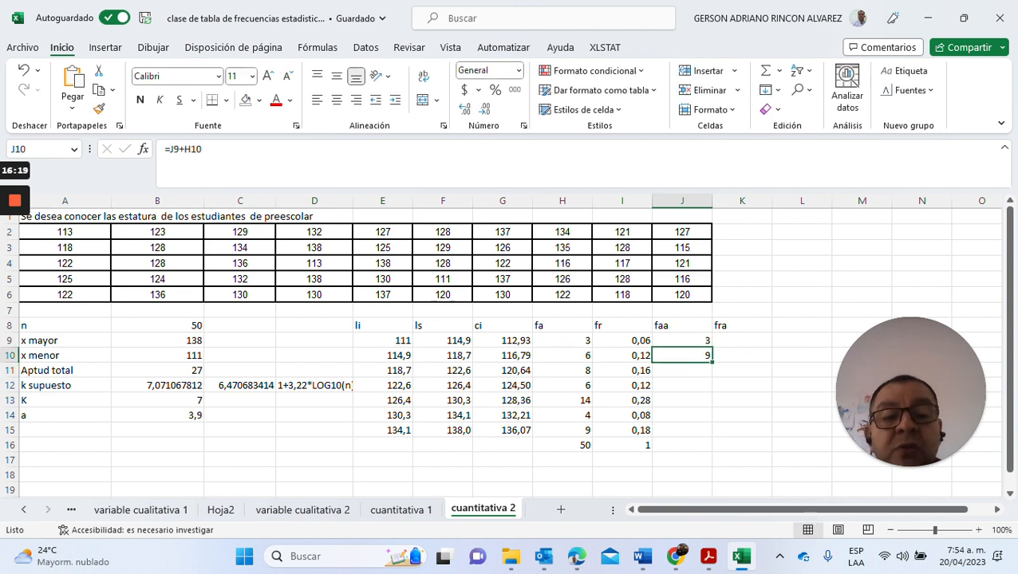
{"action": "left_click_drag", "start_coordinate": [712, 362], "coordinate": [701, 432]}
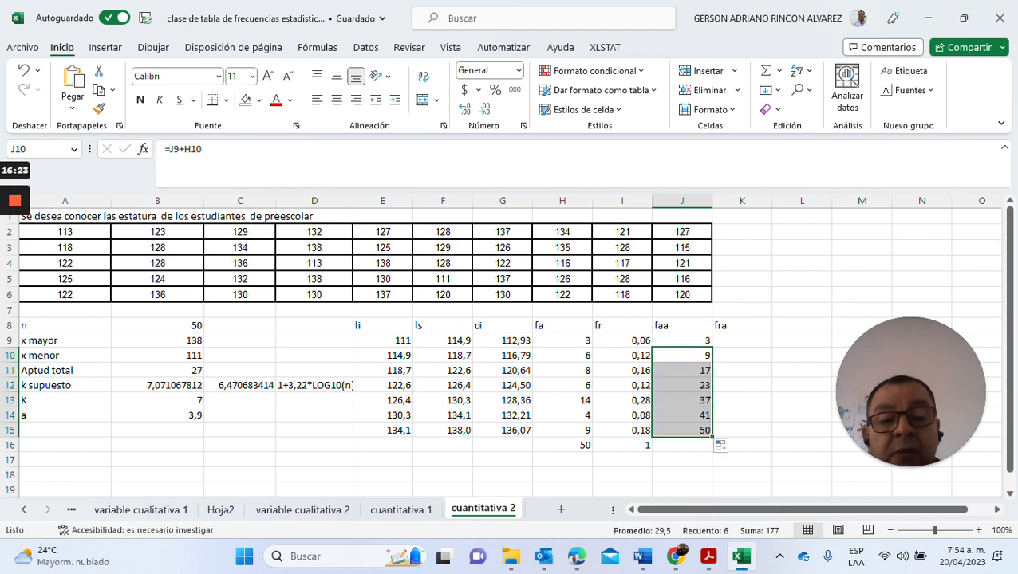
{"action": "left_click", "coordinate": [684, 431]}
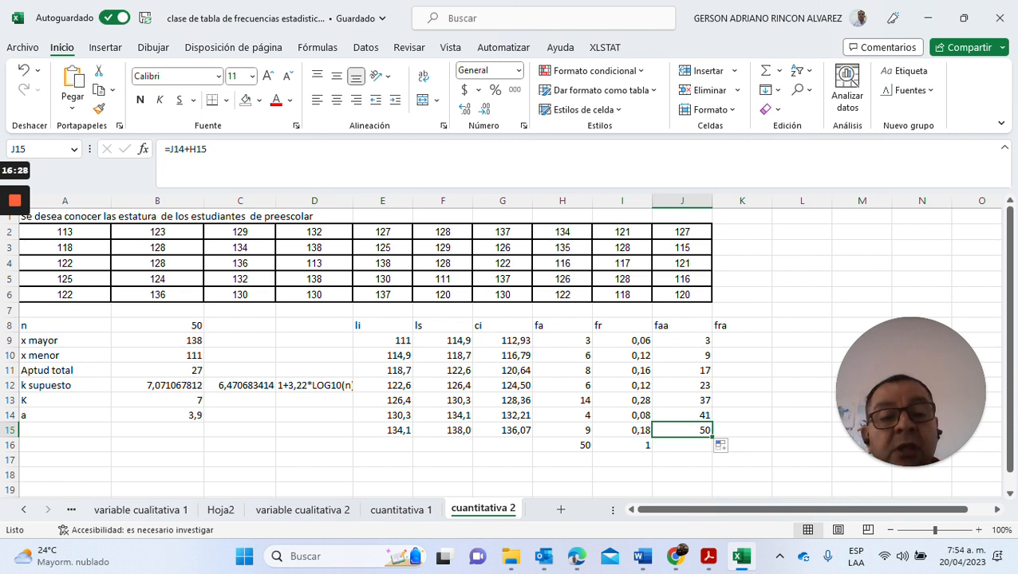
Start the fra column by entering =I9 in cell K9.
{"action": "left_click", "coordinate": [742, 340]}
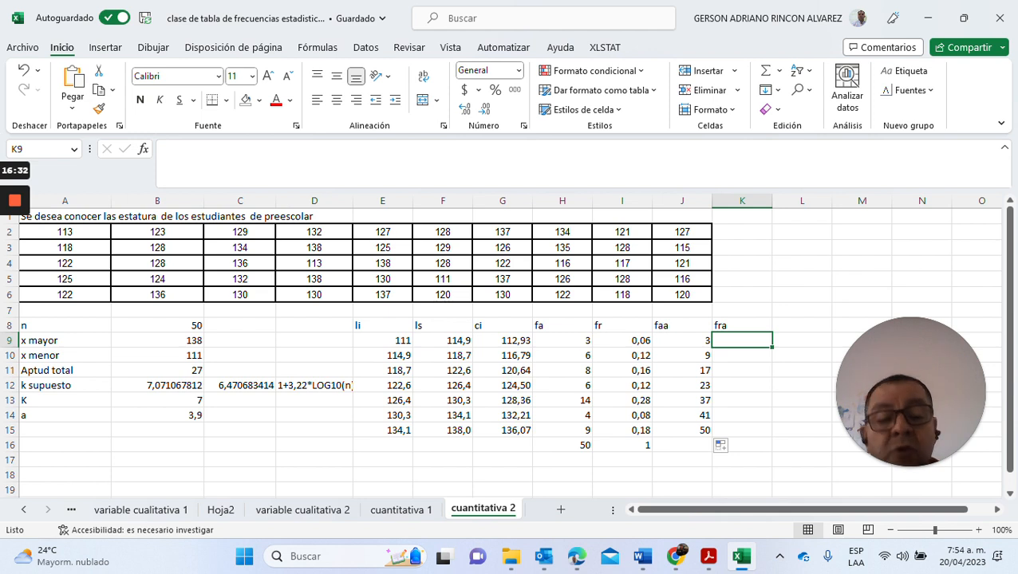
{"action": "type", "text": "="}
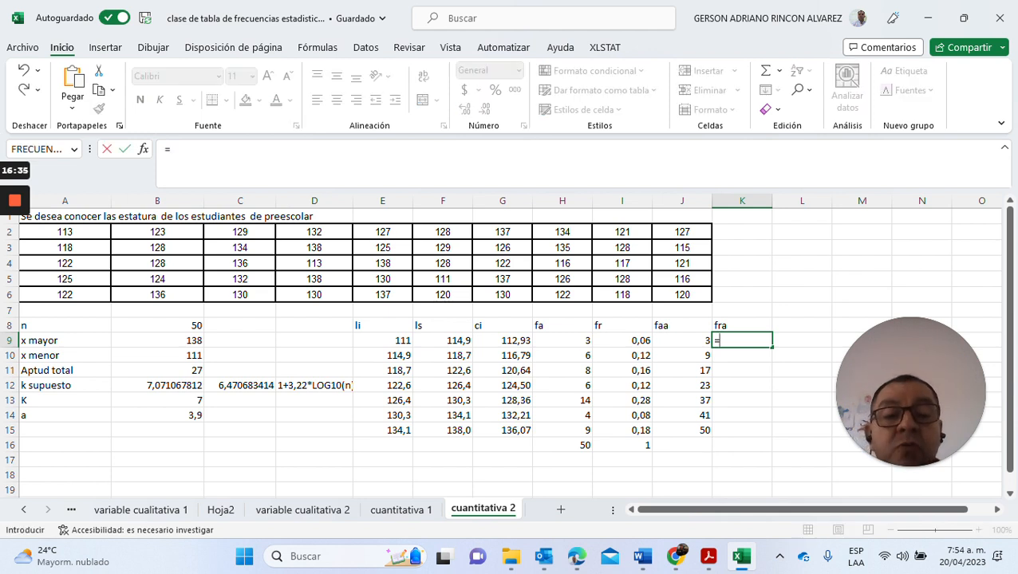
{"action": "key", "text": "Left"}
{"action": "key", "text": "Left"}
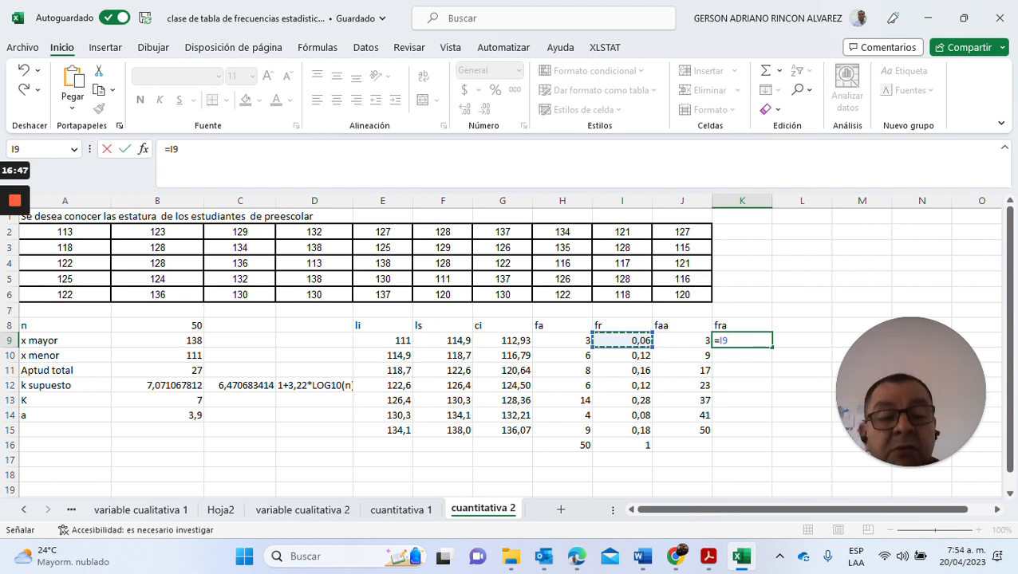
{"action": "key", "text": "Return"}
Enter the second cumulative relative frequency in K10 as =K9+I10.
{"action": "type", "text": "="}
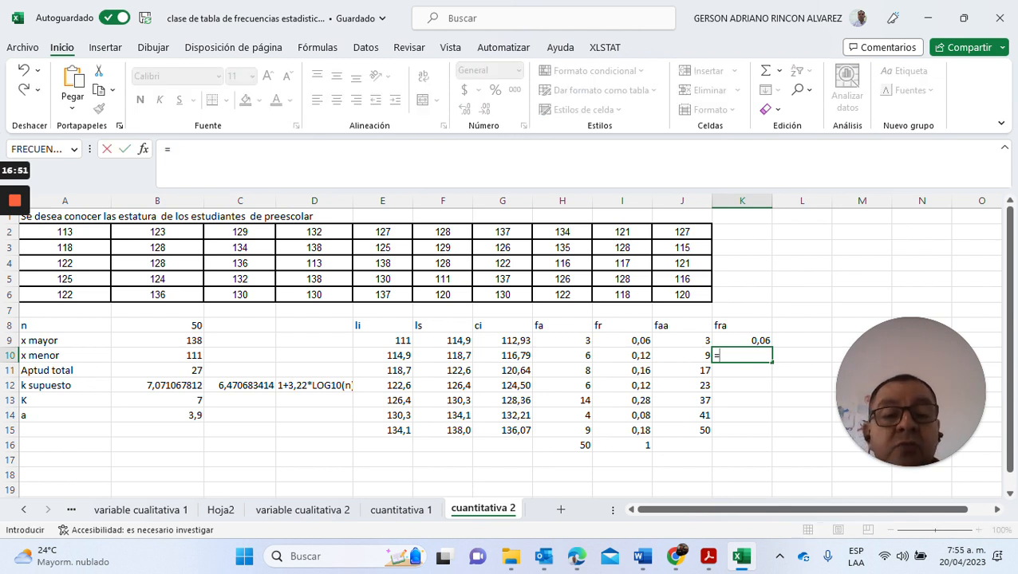
{"action": "key", "text": "Up"}
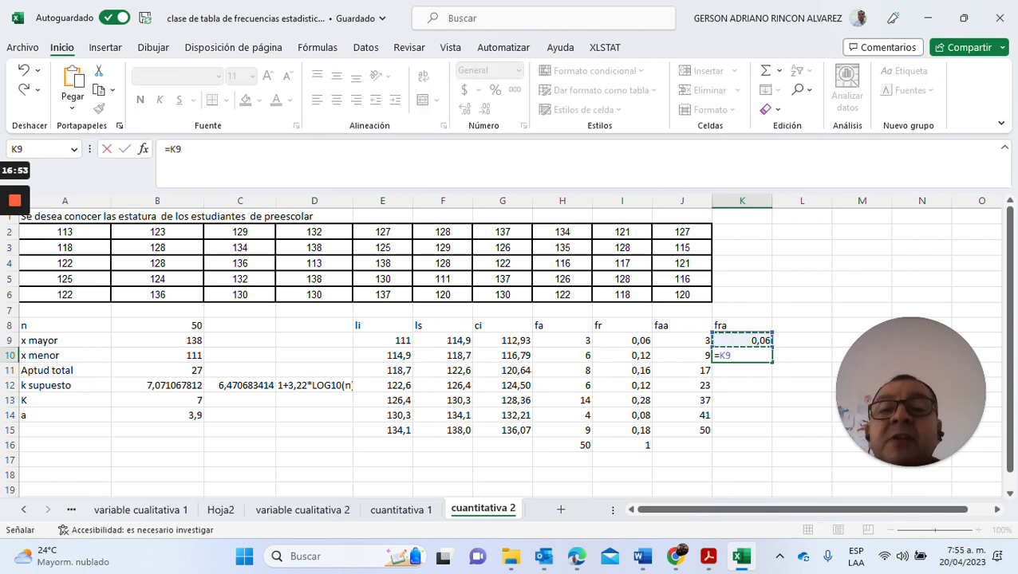
{"action": "type", "text": "+"}
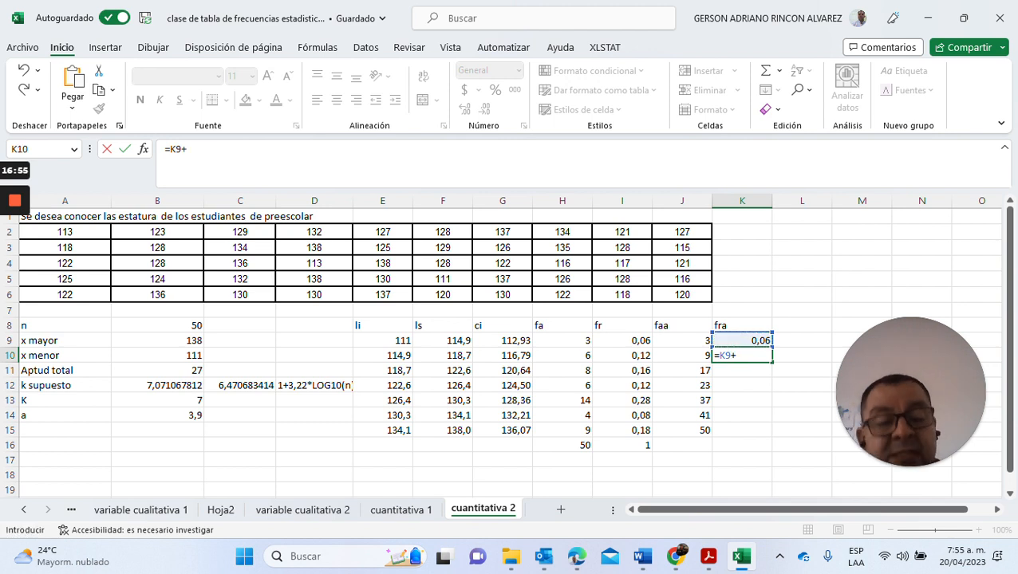
{"action": "left_click", "coordinate": [622, 356]}
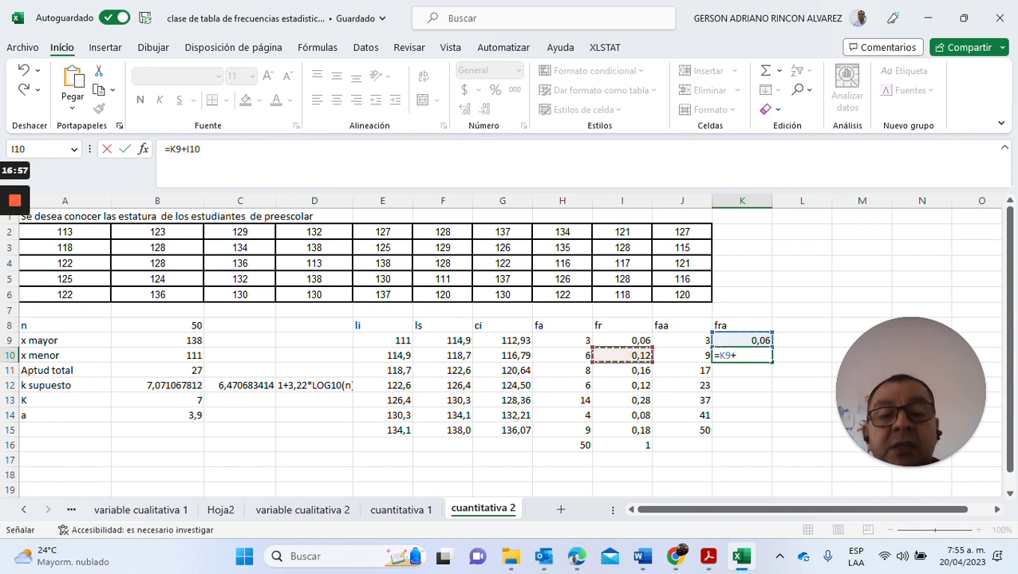
{"action": "key", "text": "Return"}
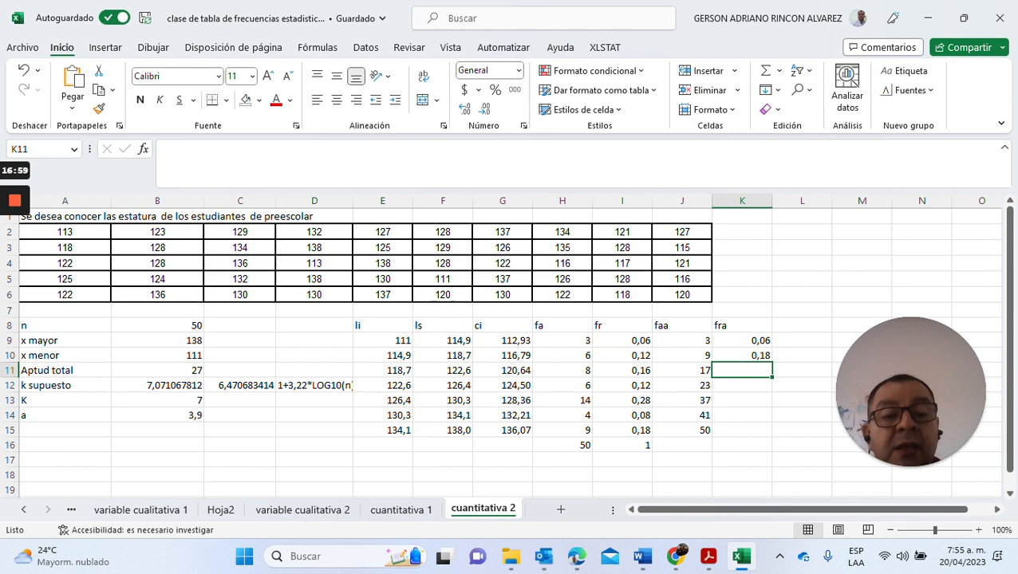
Copy the cumulative relative frequency formula from K10 down through K15 and check the formula in K15.
{"action": "left_click", "coordinate": [742, 356]}
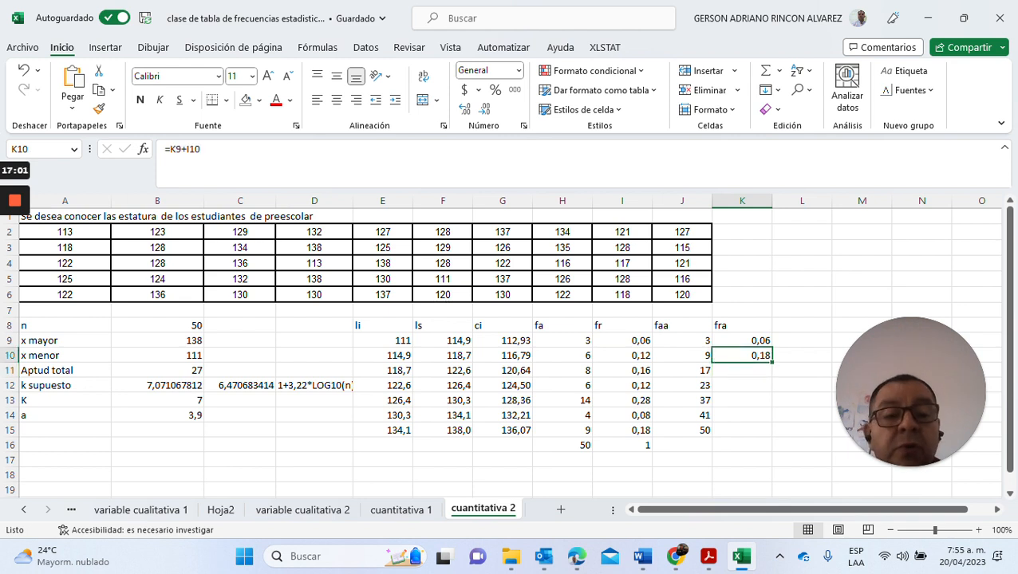
{"action": "left_click_drag", "start_coordinate": [772, 363], "coordinate": [772, 437]}
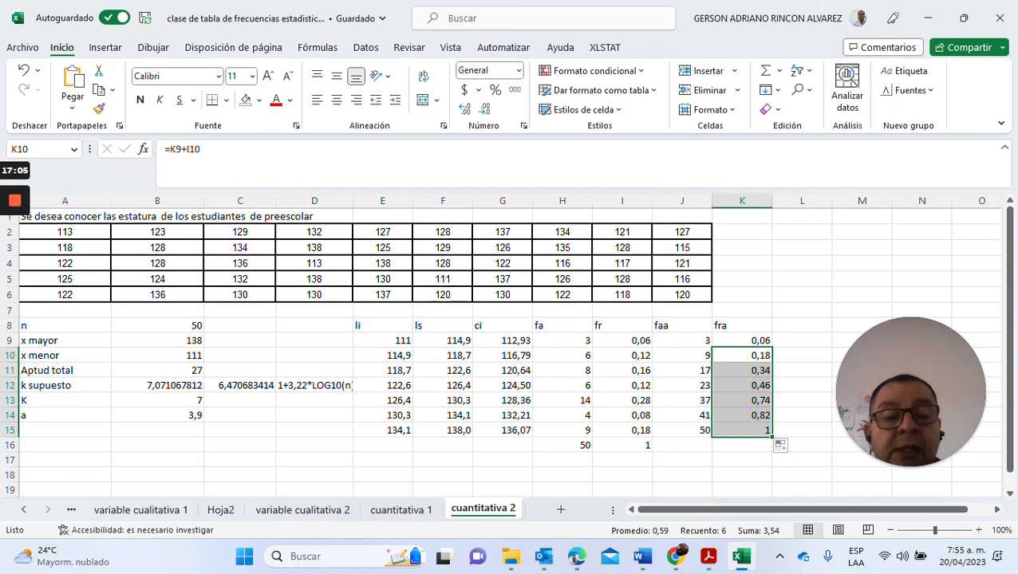
{"action": "left_click", "coordinate": [748, 431]}
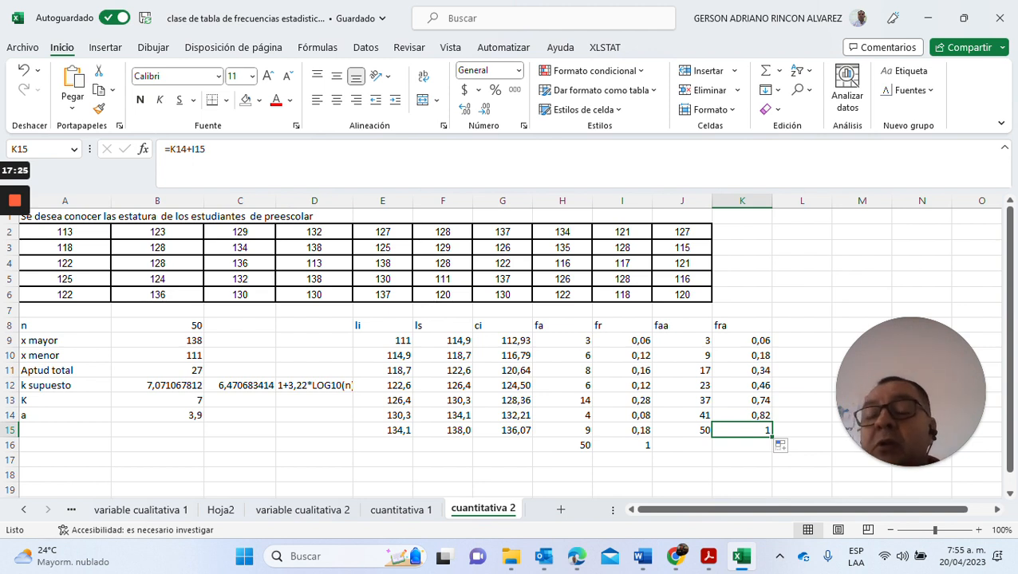
Highlight the second class's absolute frequency in H10 with a yellow fill, and remove the fill again.
{"action": "left_click", "coordinate": [562, 356]}
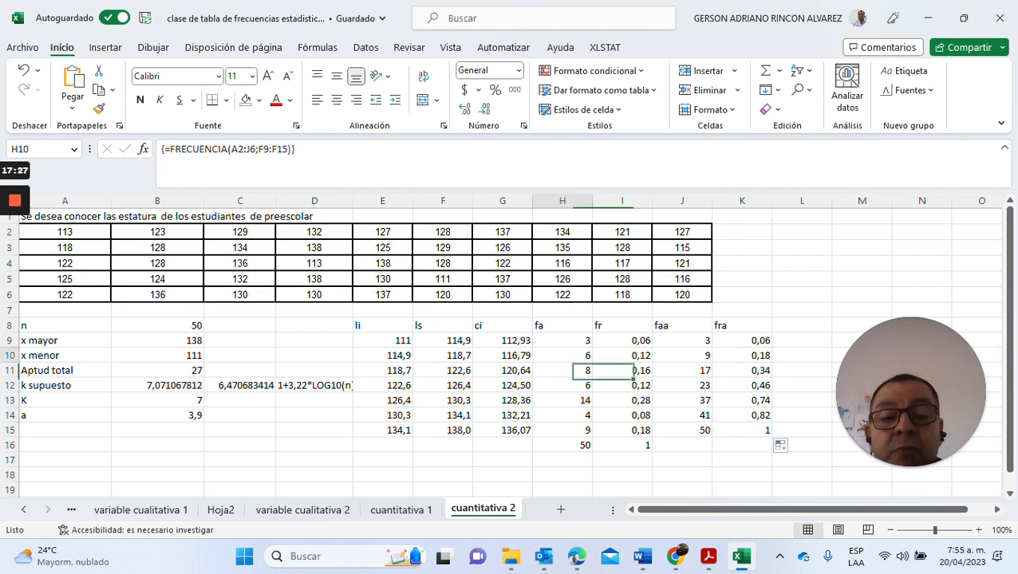
{"action": "left_click", "coordinate": [258, 100]}
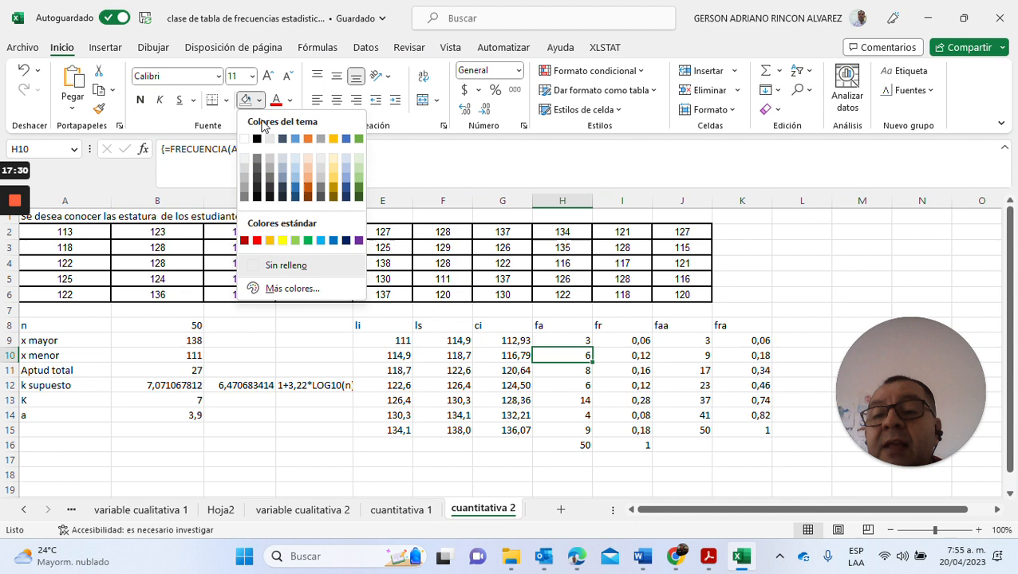
{"action": "left_click", "coordinate": [282, 241]}
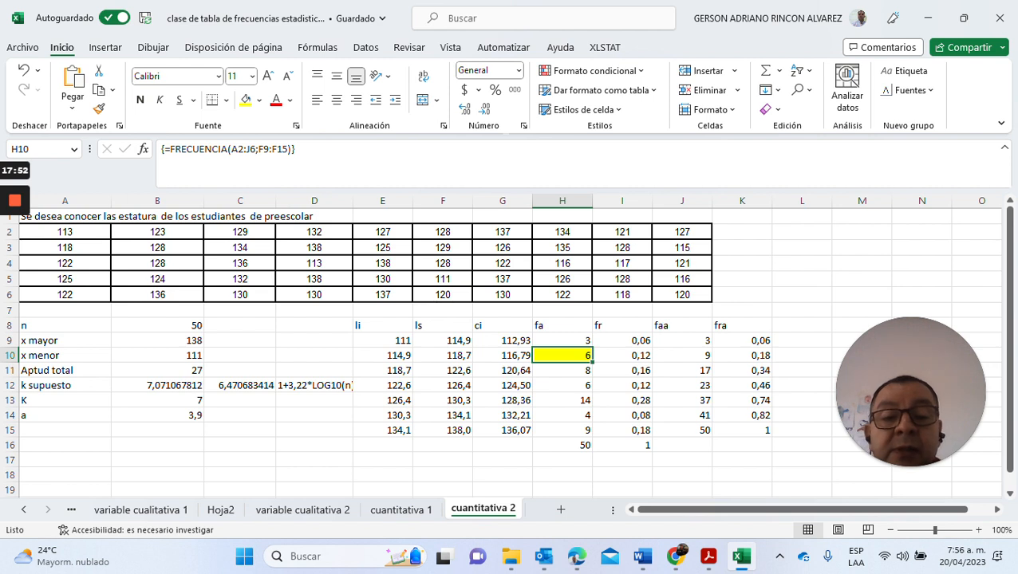
{"action": "left_click", "coordinate": [257, 101]}
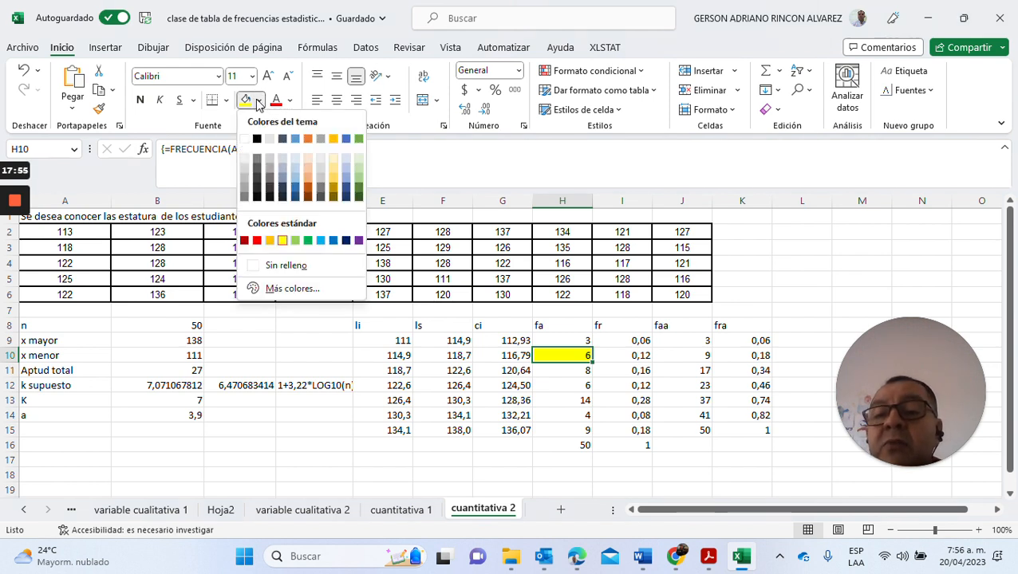
{"action": "left_click", "coordinate": [281, 266]}
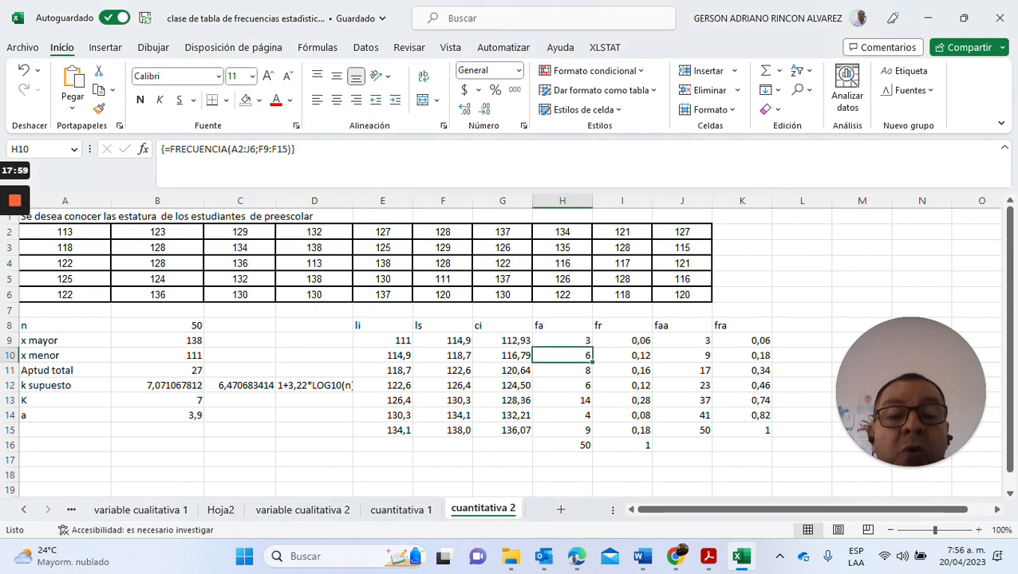
Highlight the fourth class's relative frequency in I12 with a yellow fill, and remove the fill again.
{"action": "left_click", "coordinate": [622, 385]}
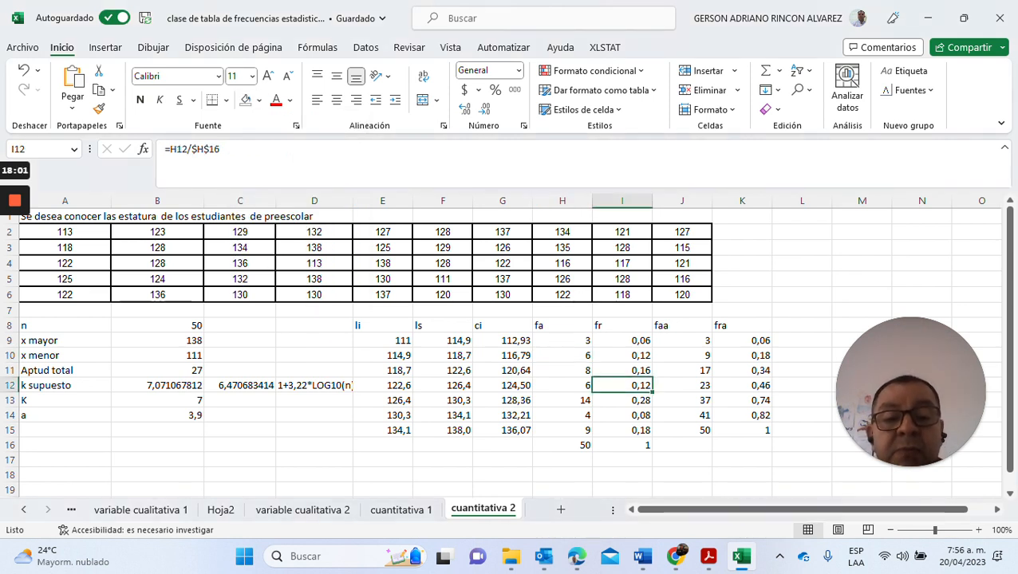
{"action": "left_click", "coordinate": [259, 101]}
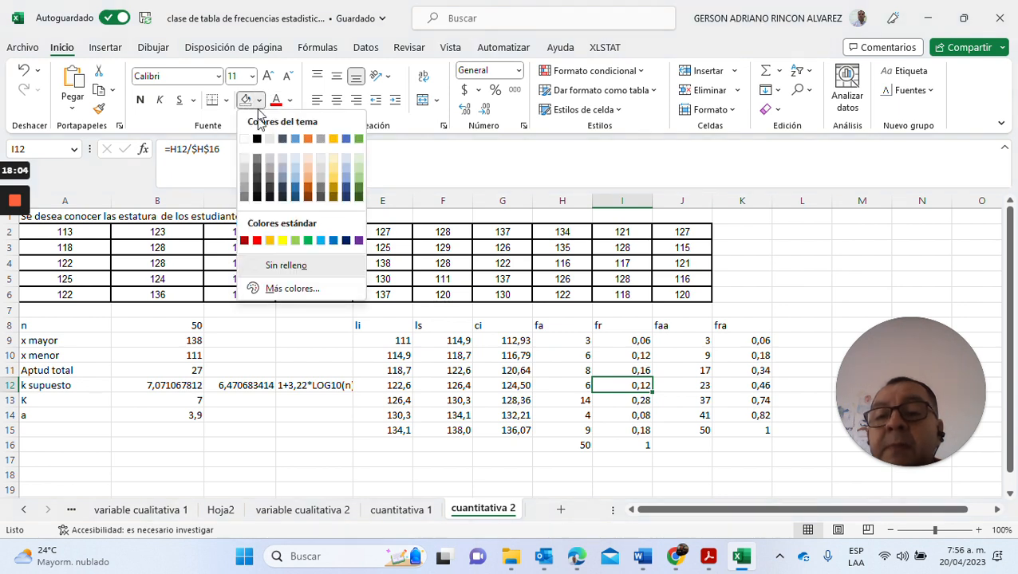
{"action": "left_click", "coordinate": [282, 240]}
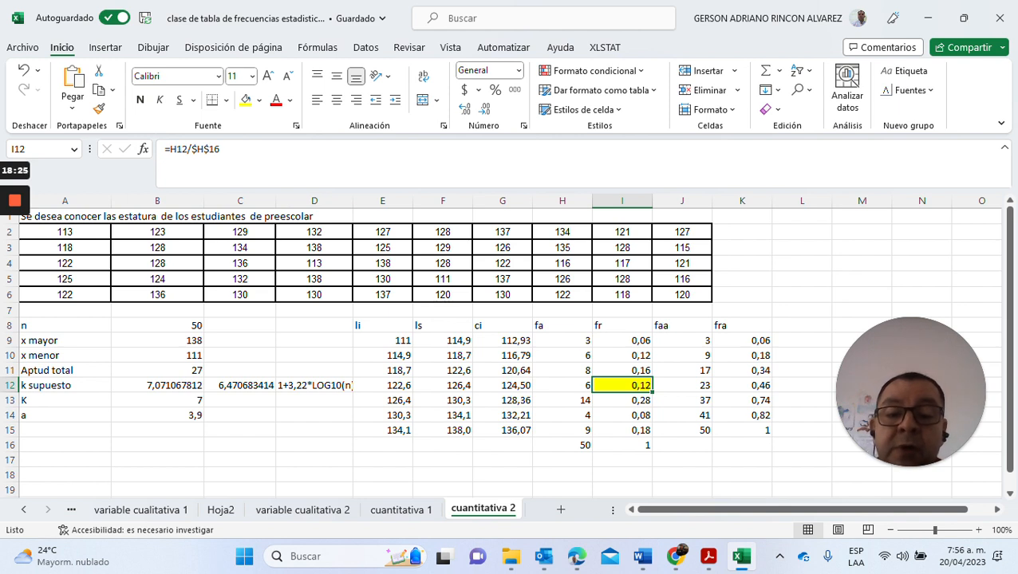
{"action": "left_click", "coordinate": [503, 386]}
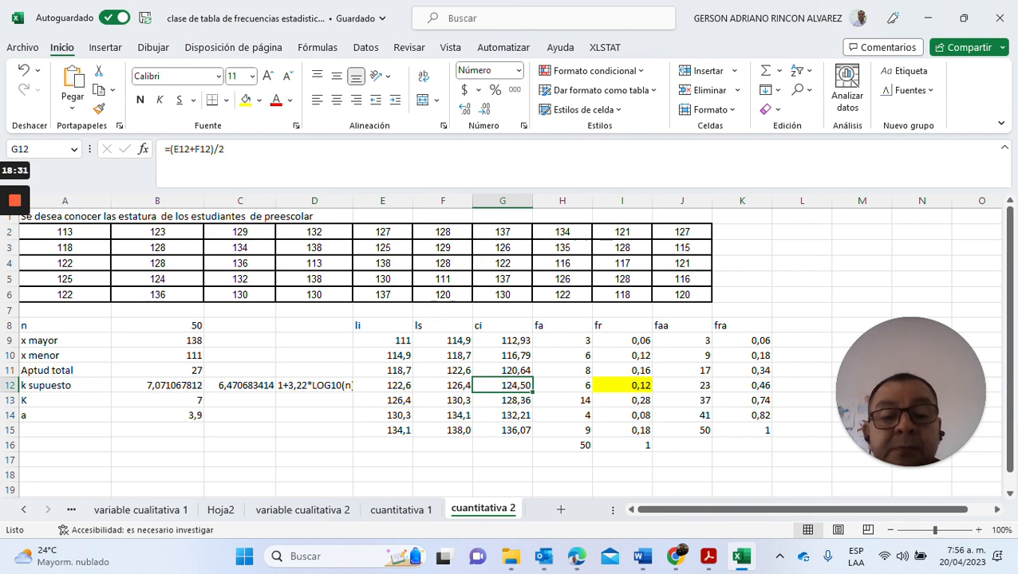
{"action": "double_click", "coordinate": [607, 385]}
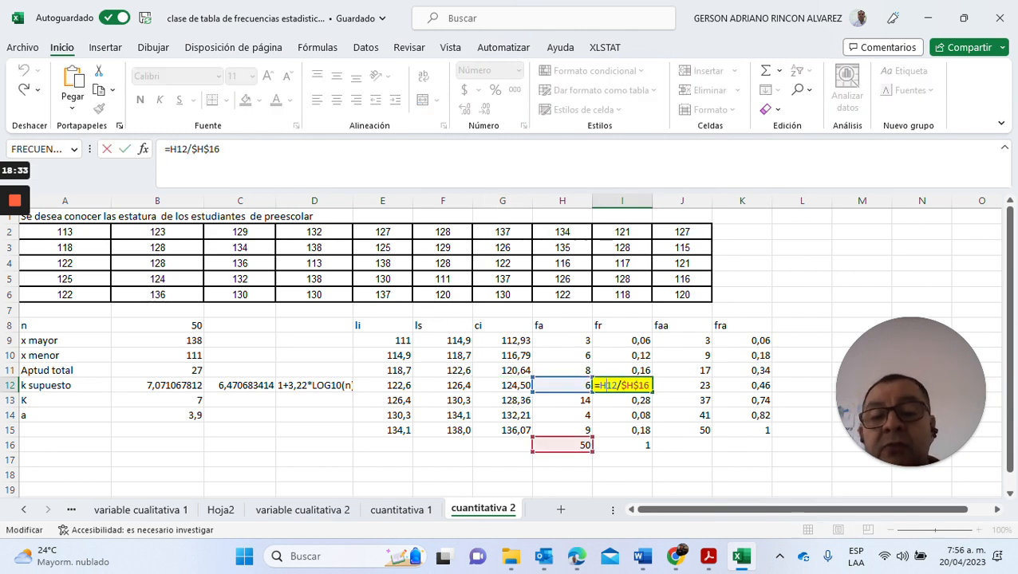
{"action": "key", "text": "Escape"}
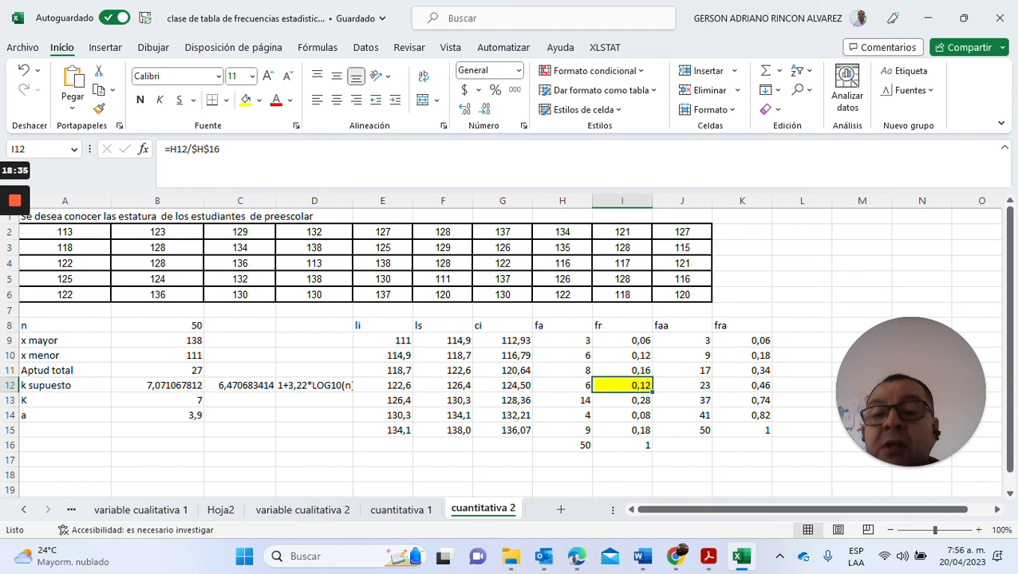
{"action": "left_click", "coordinate": [260, 100]}
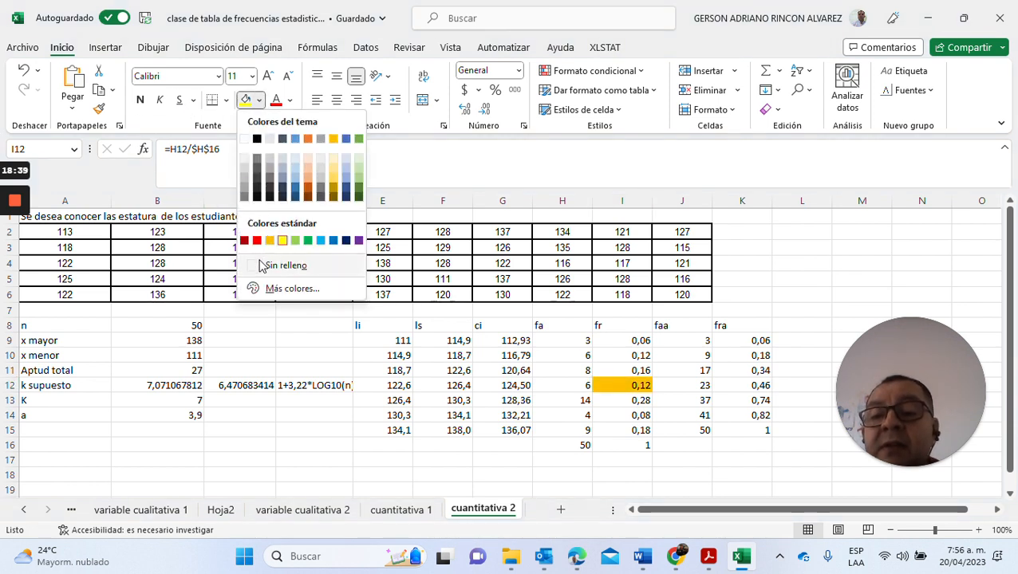
{"action": "left_click", "coordinate": [283, 266]}
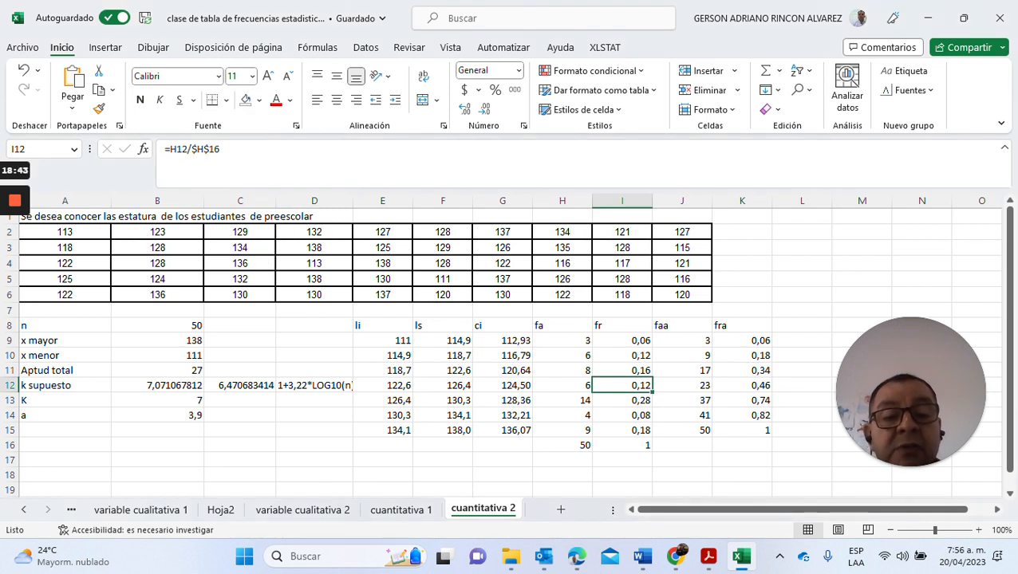
Highlight the third class's cumulative absolute frequency in J11 with a yellow fill.
{"action": "left_click", "coordinate": [682, 355]}
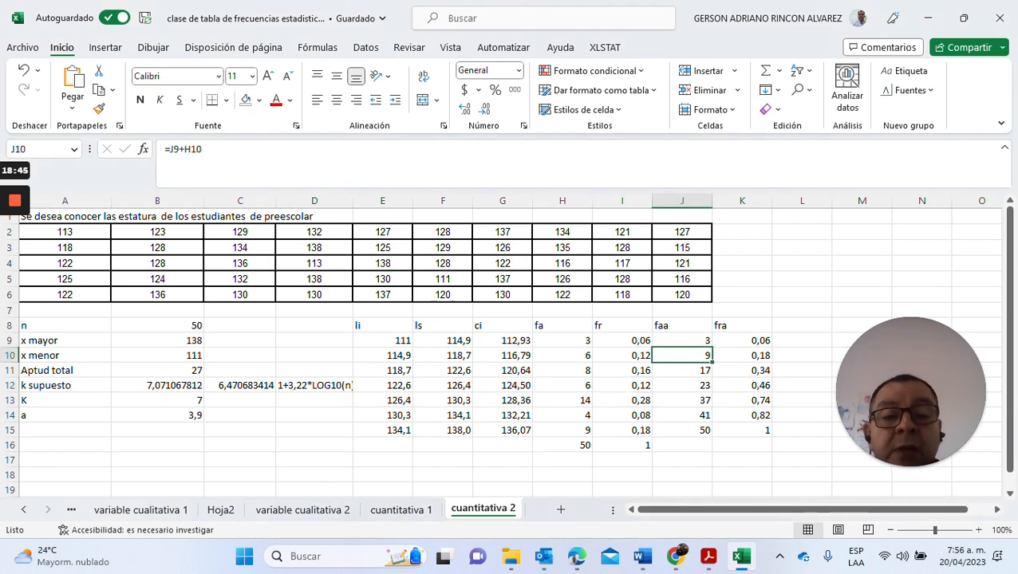
{"action": "left_click", "coordinate": [682, 371]}
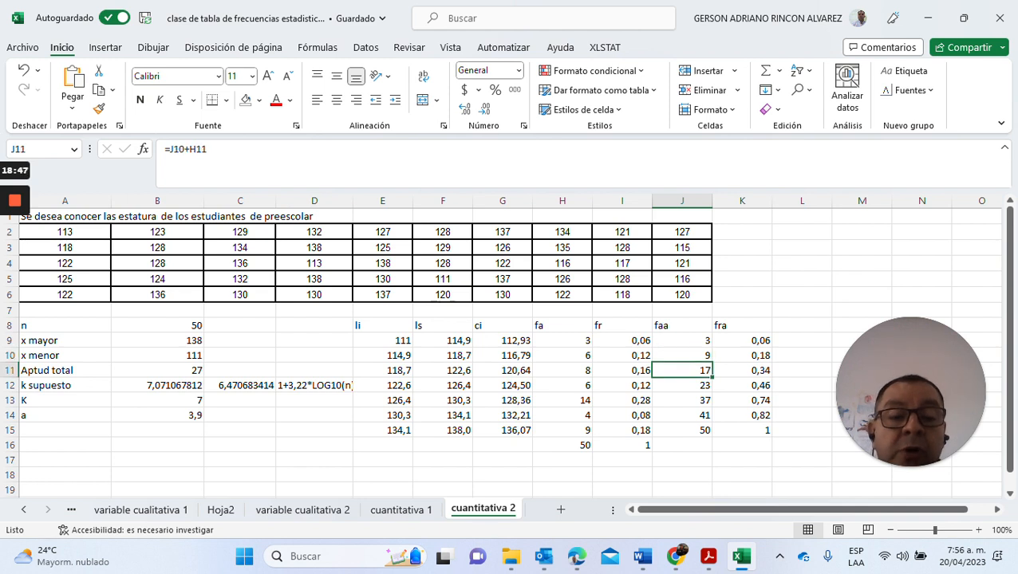
{"action": "left_click", "coordinate": [259, 101]}
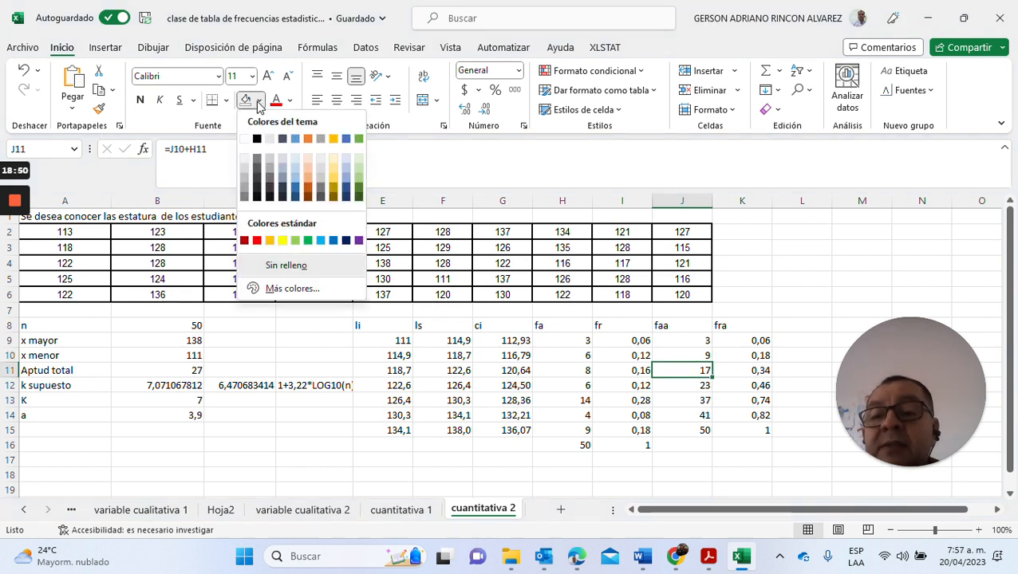
{"action": "left_click", "coordinate": [282, 240]}
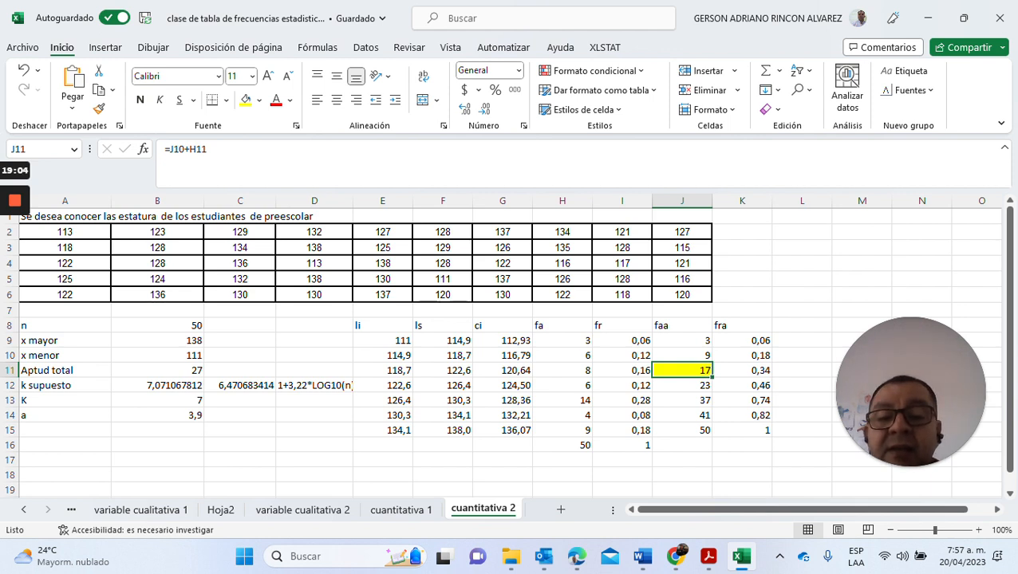
Check the third class's upper limit in F11 and set the fill of J11 to white.
{"action": "left_click", "coordinate": [443, 371]}
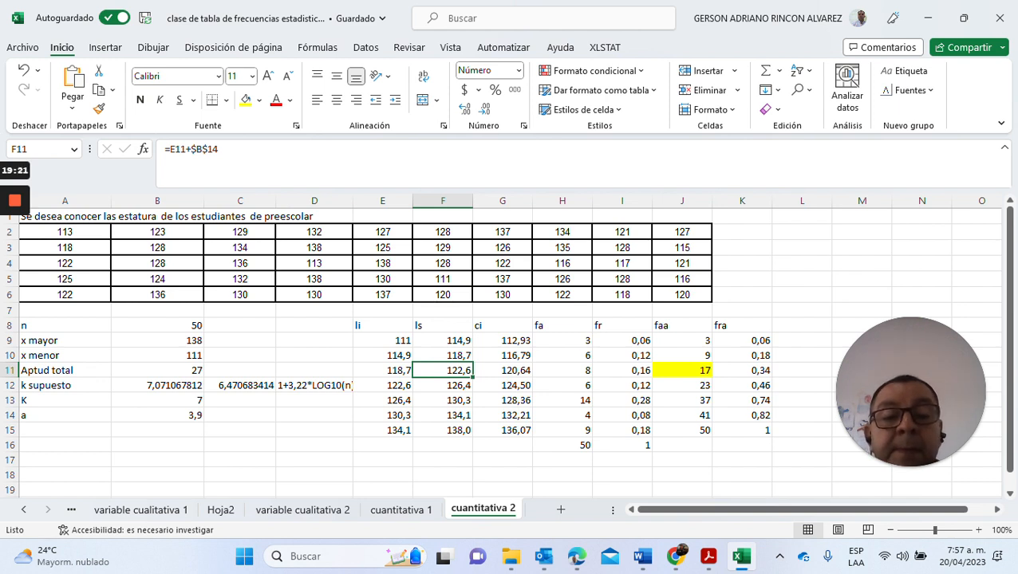
{"action": "left_click", "coordinate": [682, 370]}
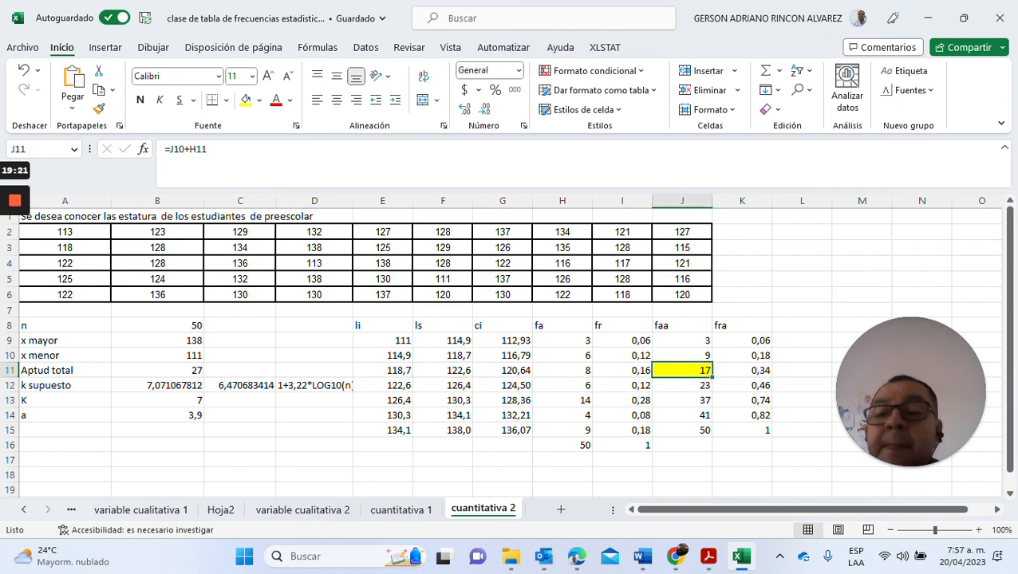
{"action": "left_click", "coordinate": [260, 102]}
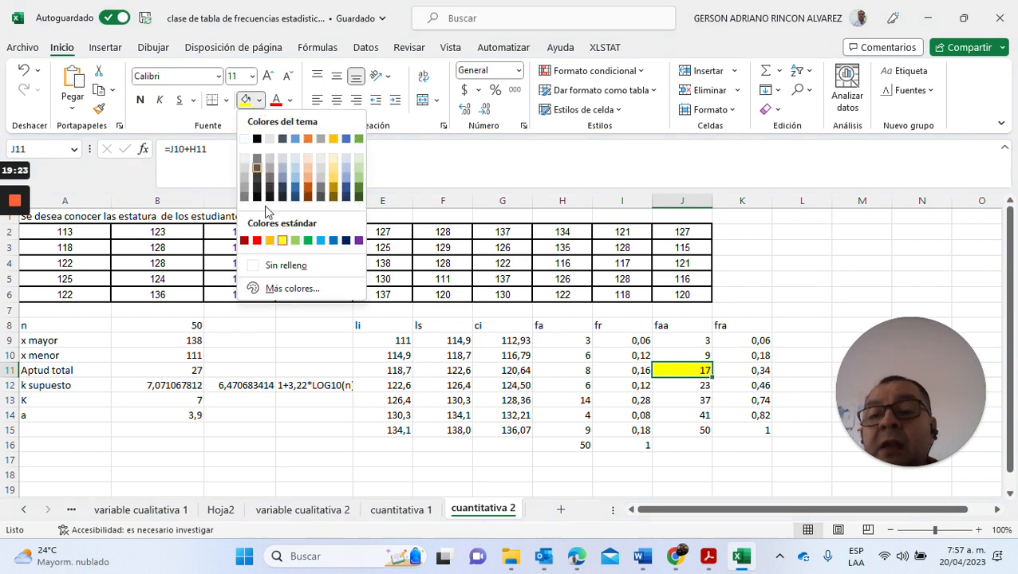
{"action": "left_click", "coordinate": [244, 139]}
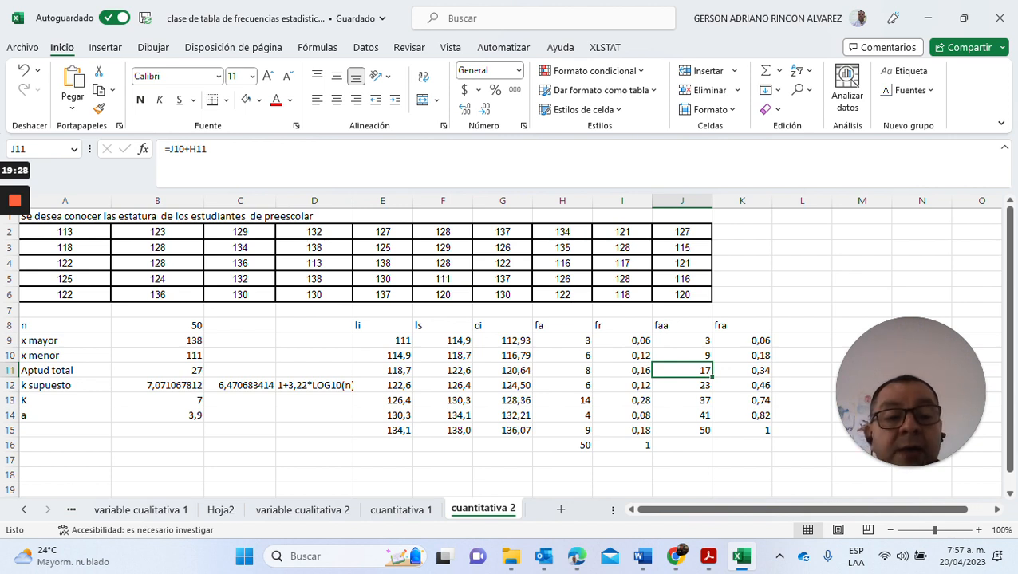
Highlight the fourth class's cumulative relative frequency in K12 with a yellow fill and check its class's upper limit in F12.
{"action": "left_click", "coordinate": [741, 385]}
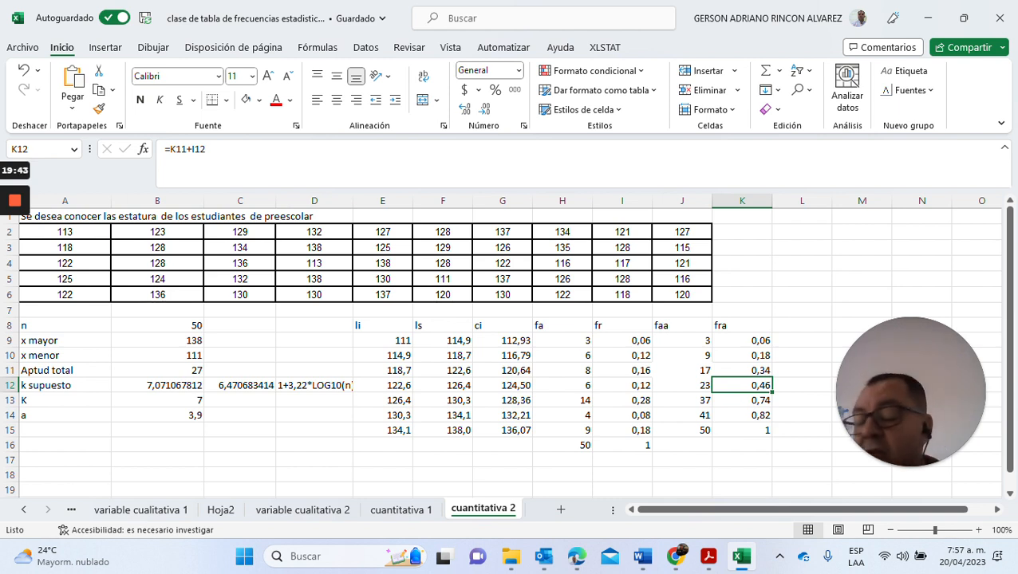
{"action": "left_click", "coordinate": [259, 100]}
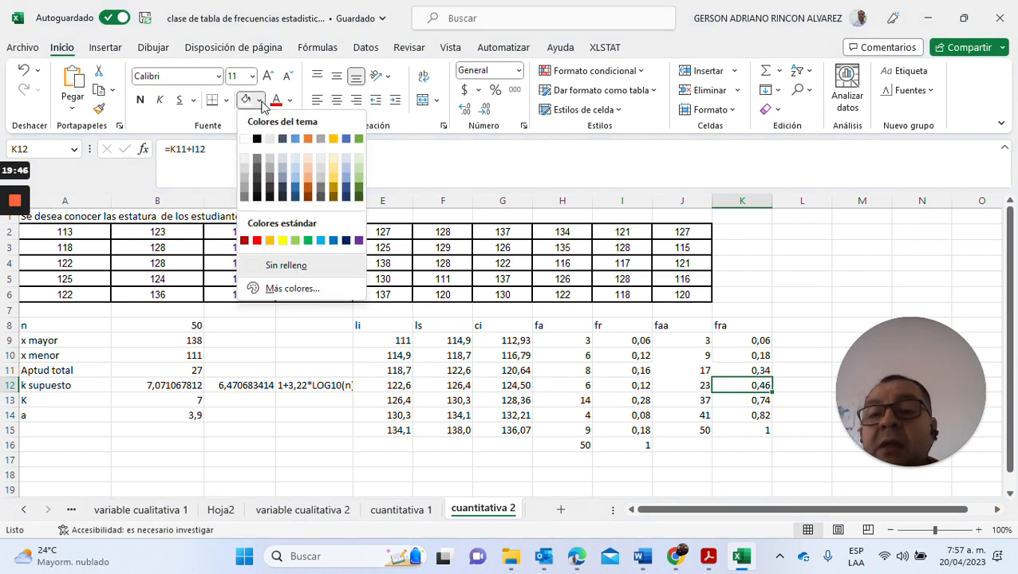
{"action": "left_click", "coordinate": [282, 240]}
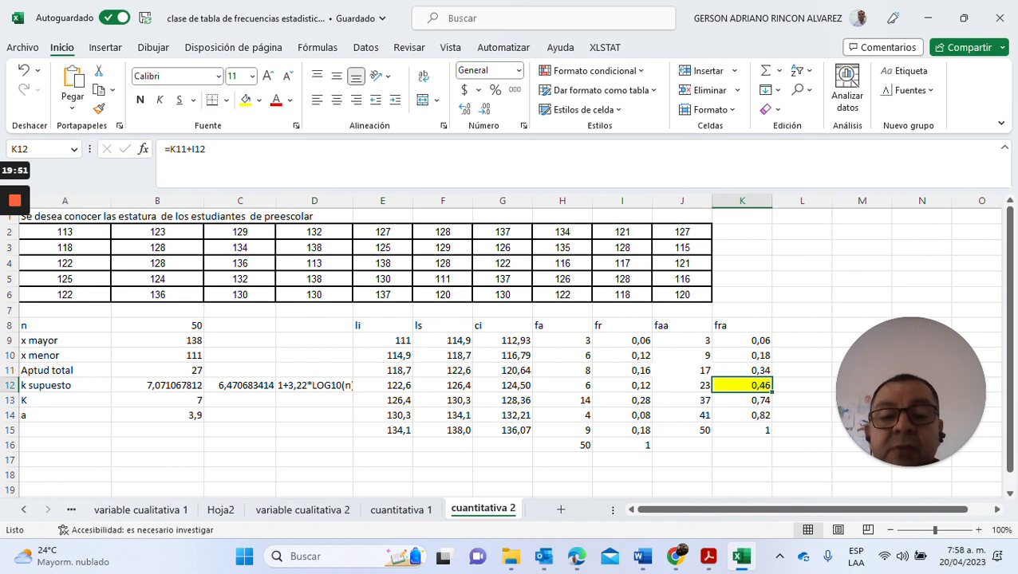
{"action": "left_click", "coordinate": [443, 385]}
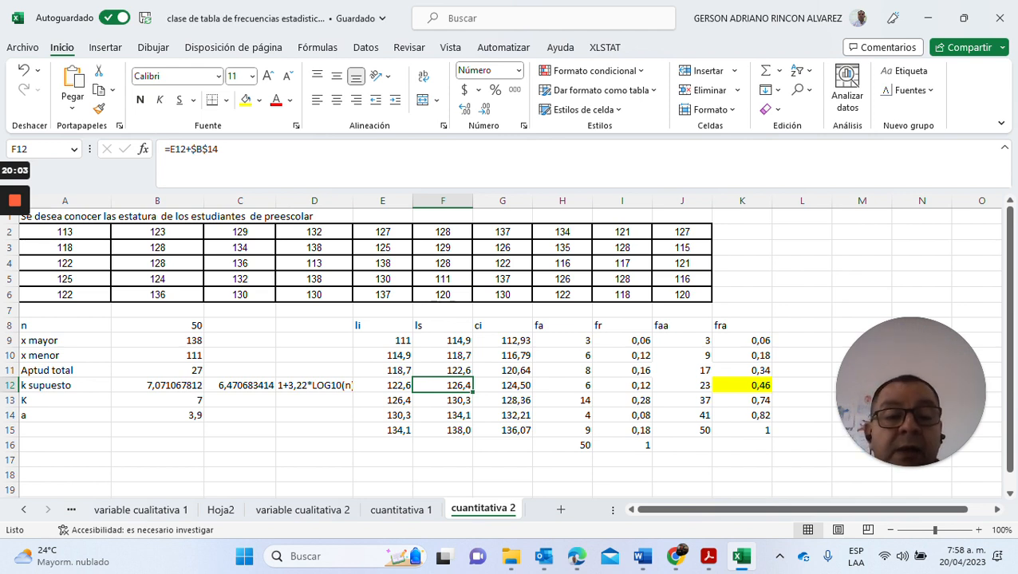
{"action": "left_click", "coordinate": [742, 386]}
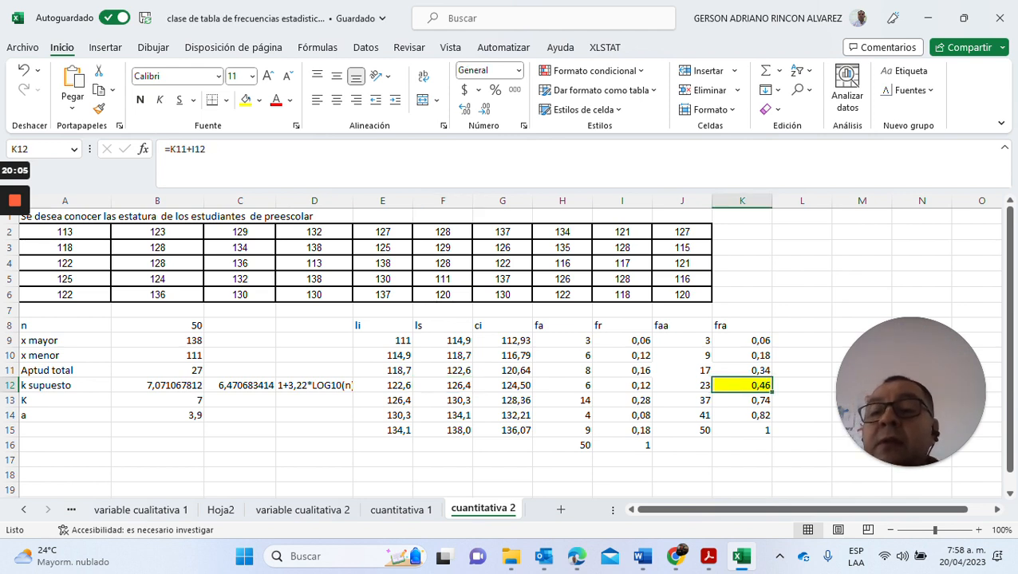